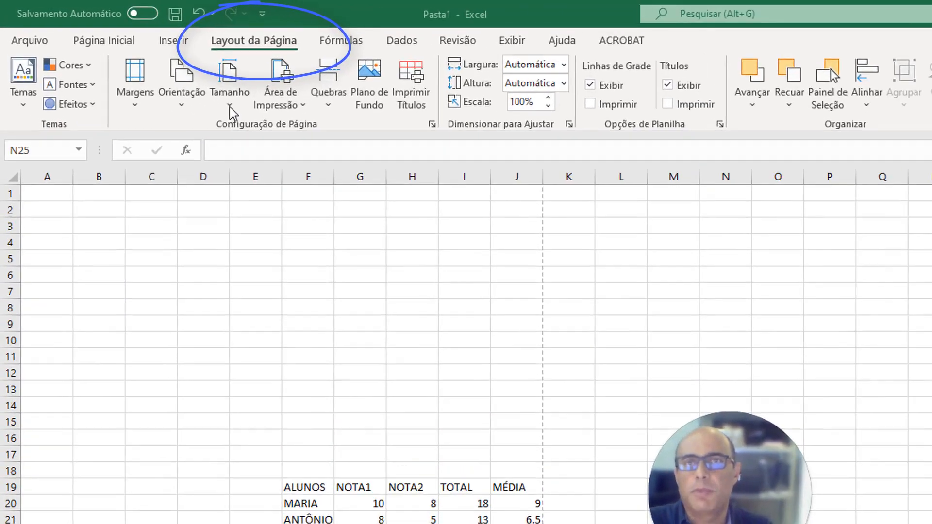
Review the available paper sizes and page orientations for the worksheet without changing the settings.
{"action": "left_click", "coordinate": [182, 84]}
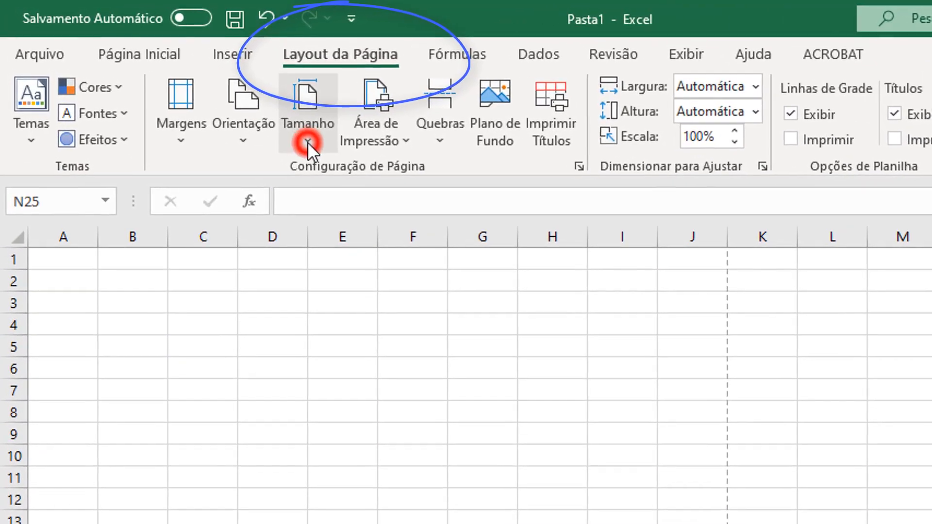
{"action": "left_click", "coordinate": [307, 148]}
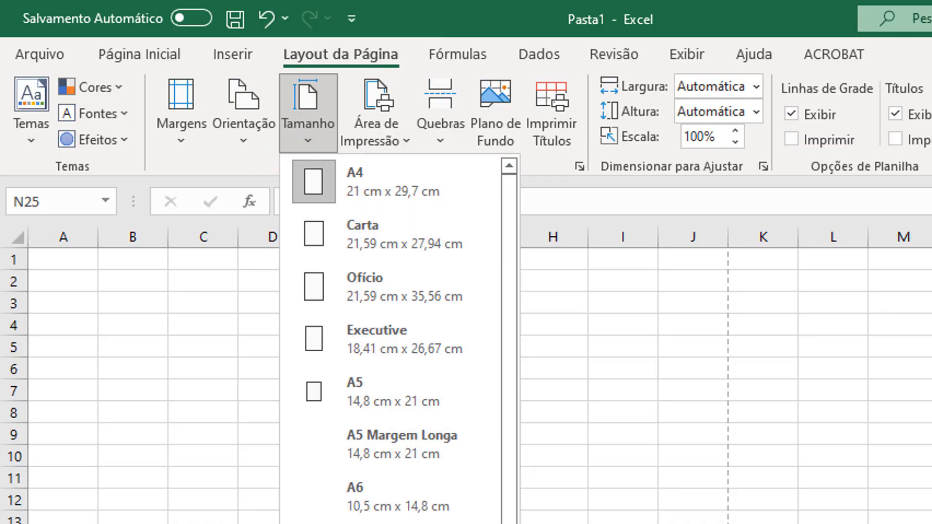
{"action": "left_click", "coordinate": [246, 140]}
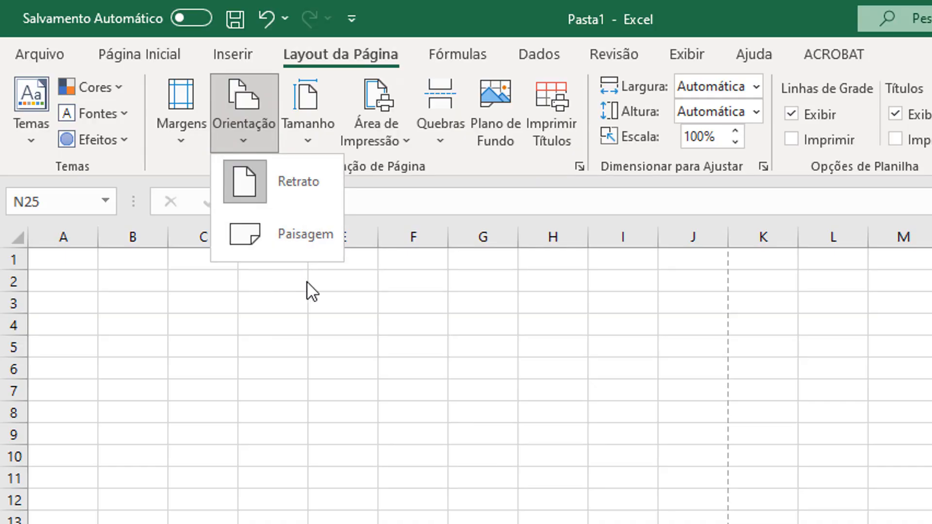
{"action": "left_click", "coordinate": [348, 329]}
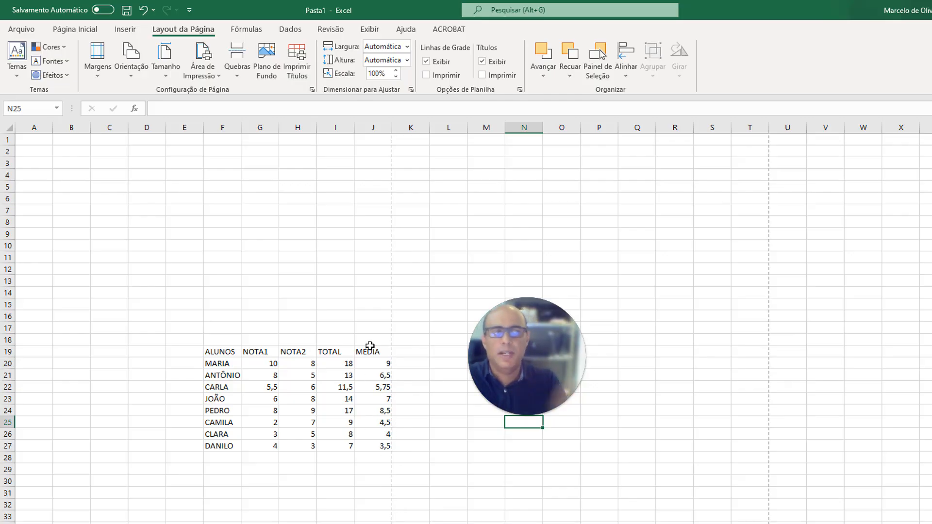
Examine the dashed page-break lines that divide the worksheet across its columns and down its rows.
{"action": "left_click", "coordinate": [335, 278]}
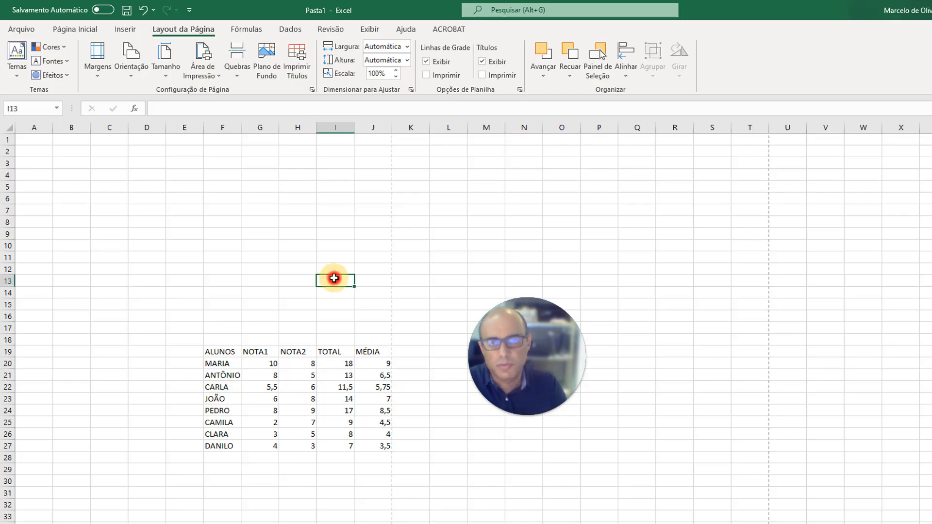
{"action": "left_click", "coordinate": [499, 224]}
{"action": "left_click", "coordinate": [340, 212]}
{"action": "left_click", "coordinate": [493, 200]}
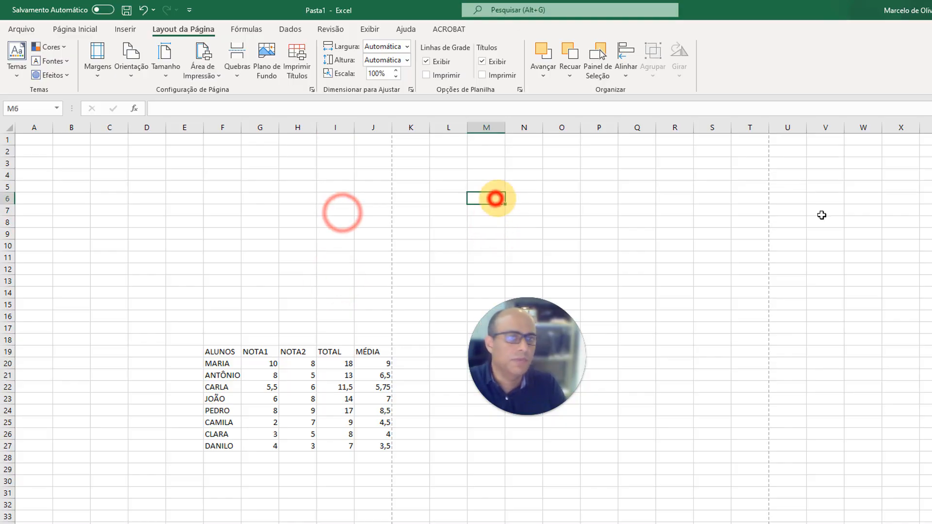
{"action": "scroll", "coordinate": [483, 459], "scroll_direction": "down", "scroll_amount": 9}
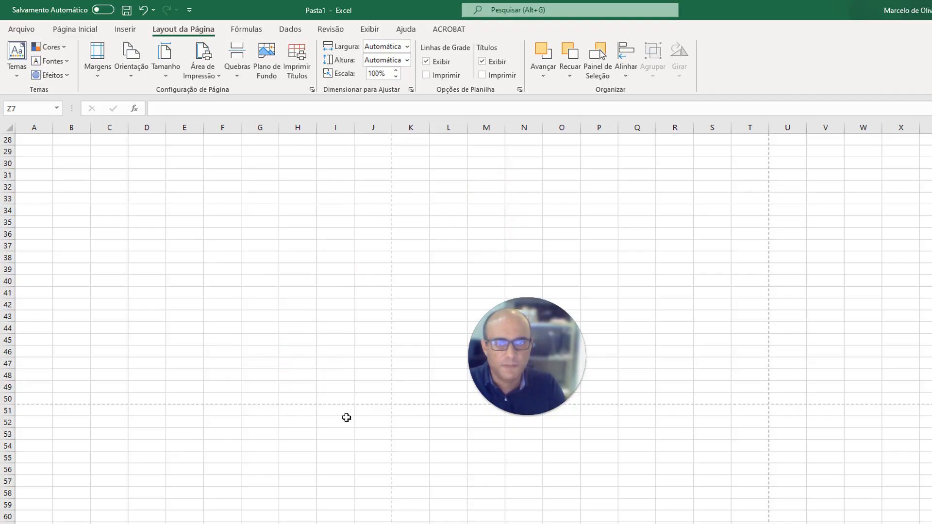
{"action": "left_click", "coordinate": [253, 417]}
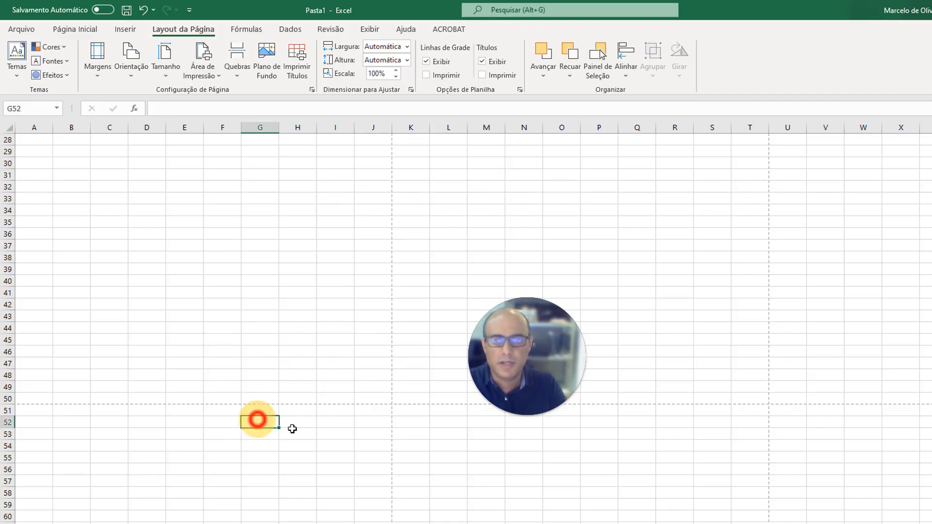
{"action": "scroll", "coordinate": [306, 421], "scroll_direction": "up", "scroll_amount": 9}
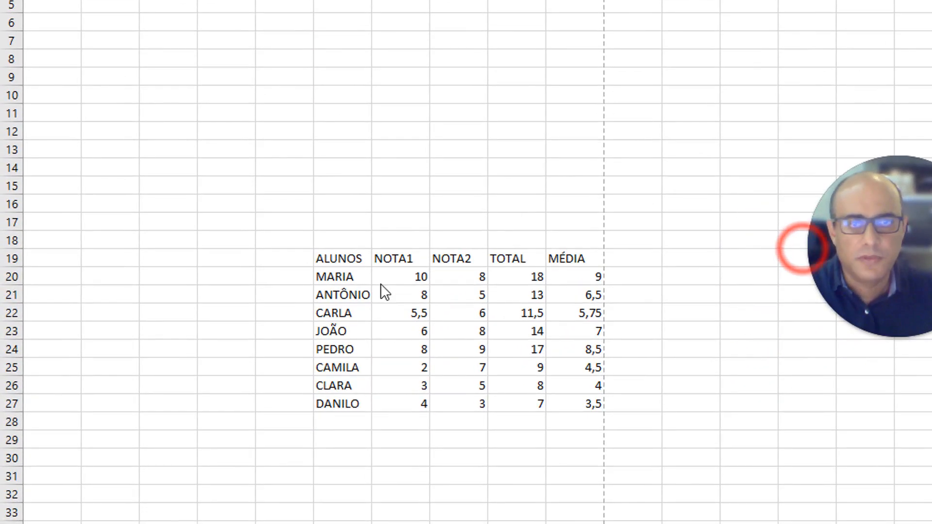
Move the whole student grades table two columns to the right so it starts at H19, across the page break.
{"action": "left_click", "coordinate": [339, 257]}
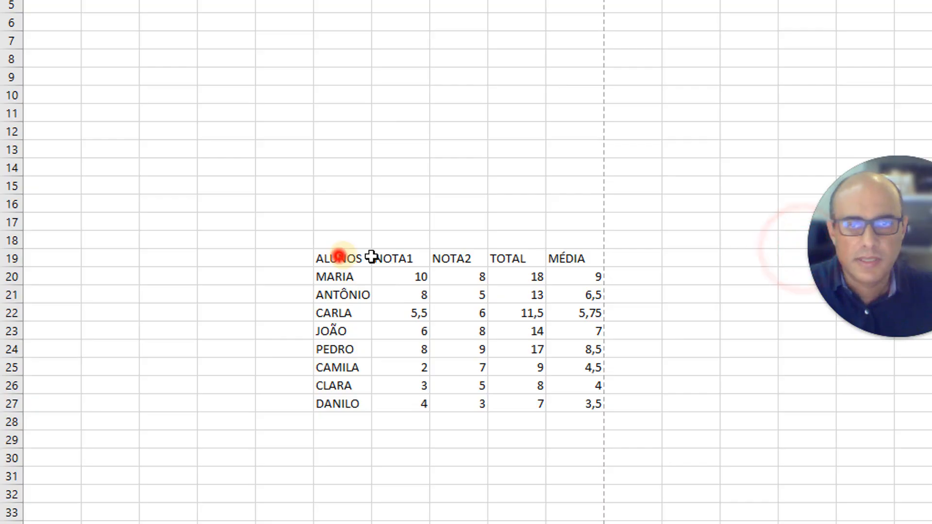
{"action": "key", "text": "ctrl+a"}
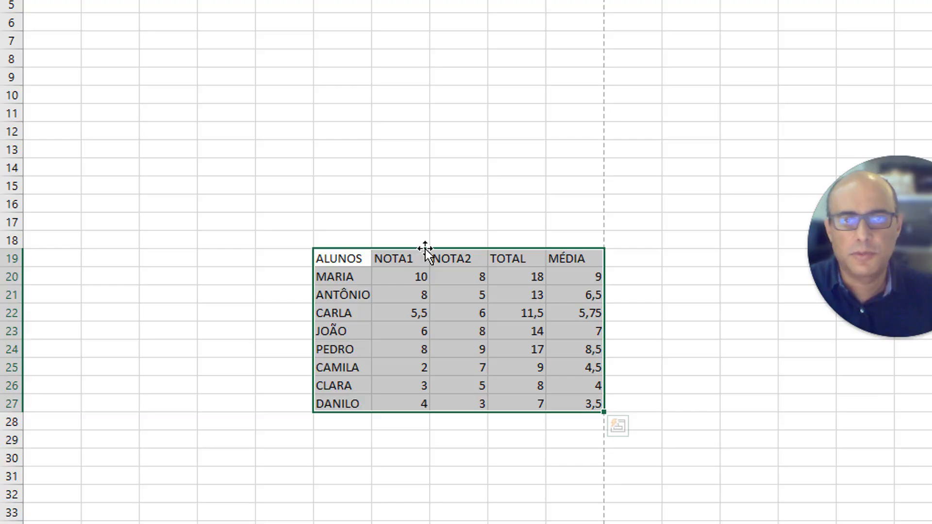
{"action": "left_click_drag", "start_coordinate": [425, 248], "coordinate": [516, 256]}
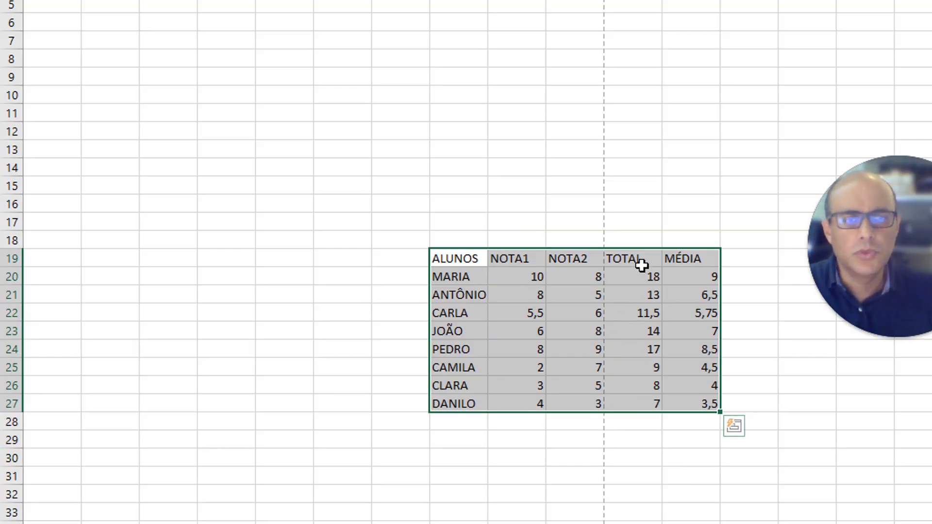
{"action": "left_click", "coordinate": [704, 221]}
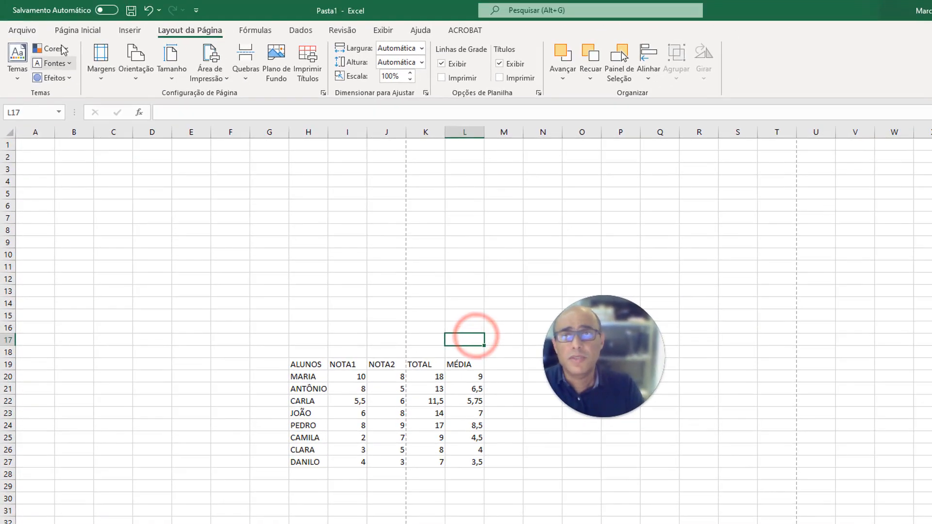
Preview the printout, view its second page, and return to the worksheet.
{"action": "left_click", "coordinate": [30, 32]}
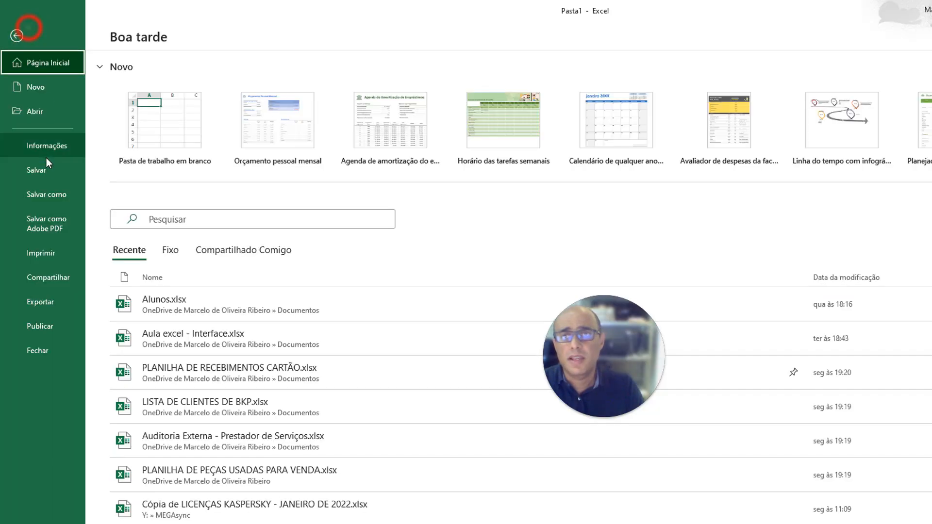
{"action": "left_click", "coordinate": [50, 256]}
{"action": "left_click", "coordinate": [600, 336]}
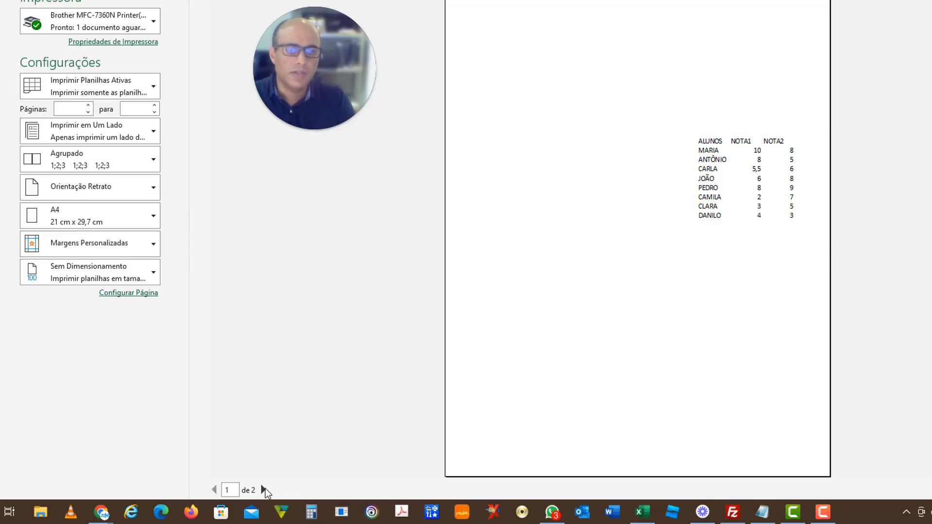
{"action": "left_click", "coordinate": [264, 489]}
{"action": "left_click", "coordinate": [264, 489]}
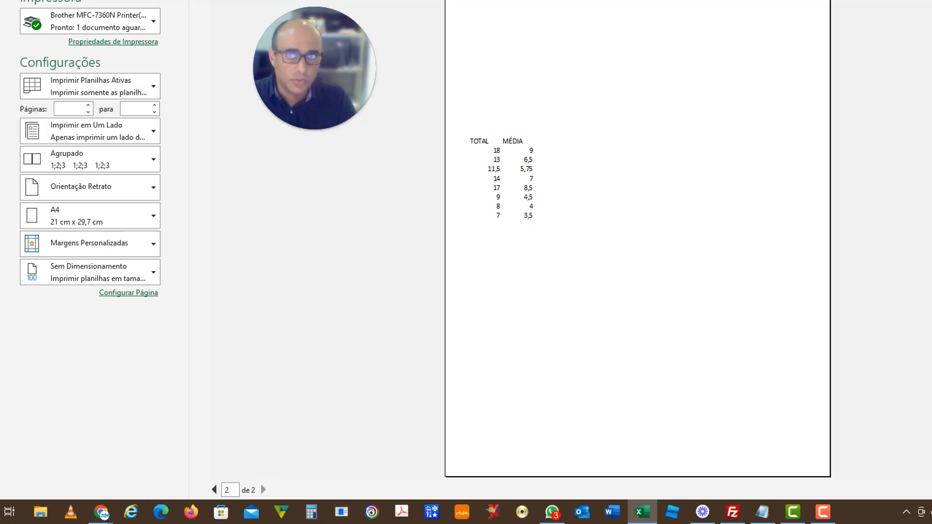
{"action": "key", "text": "Escape"}
Move the whole student grades table to start at D18, inside the first page's boundary.
{"action": "left_click_drag", "start_coordinate": [220, 228], "coordinate": [370, 322]}
{"action": "left_click_drag", "start_coordinate": [288, 222], "coordinate": [141, 210]}
{"action": "left_click", "coordinate": [432, 274]}
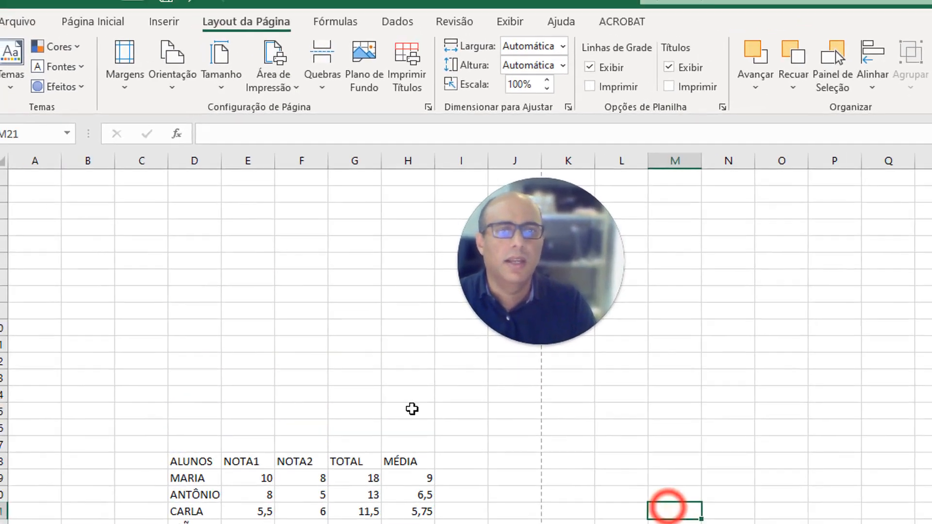
Check the table's placement at D18 in the print preview and return to the worksheet.
{"action": "left_click", "coordinate": [29, 42]}
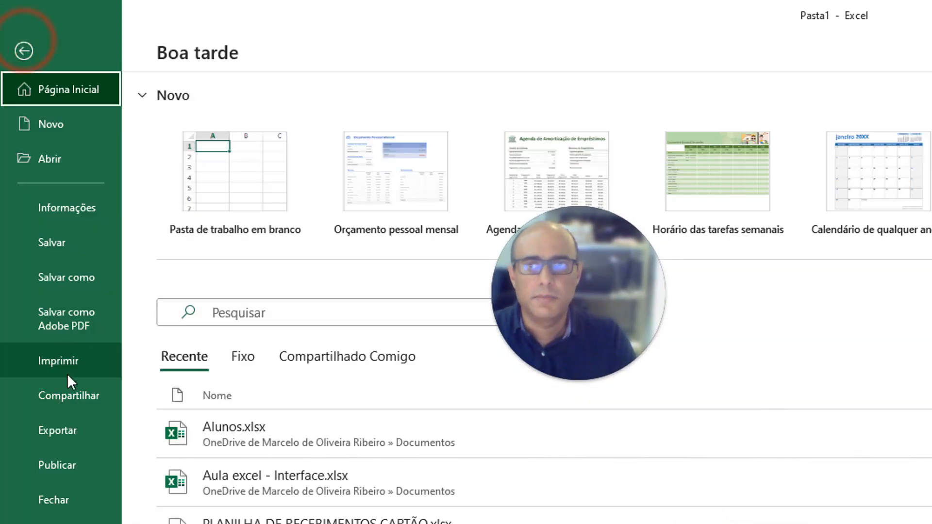
{"action": "left_click", "coordinate": [67, 371]}
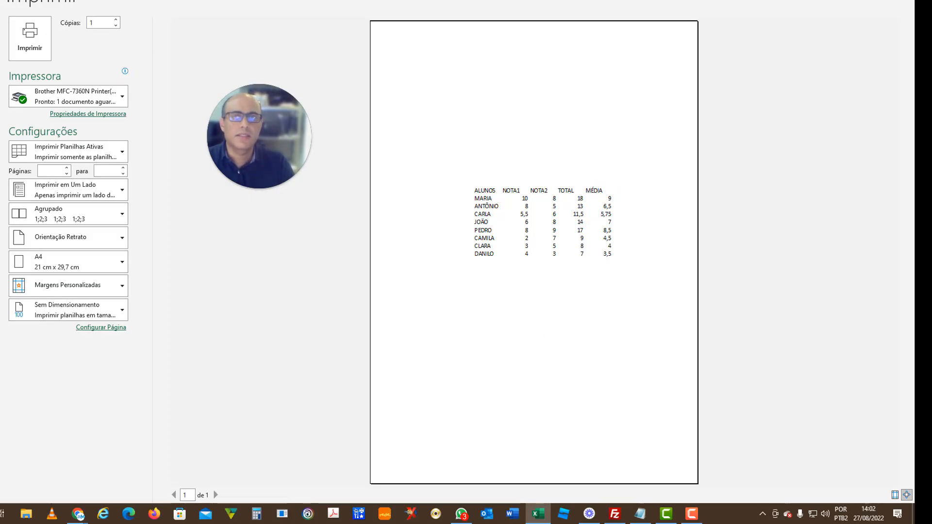
{"action": "key", "text": "Escape"}
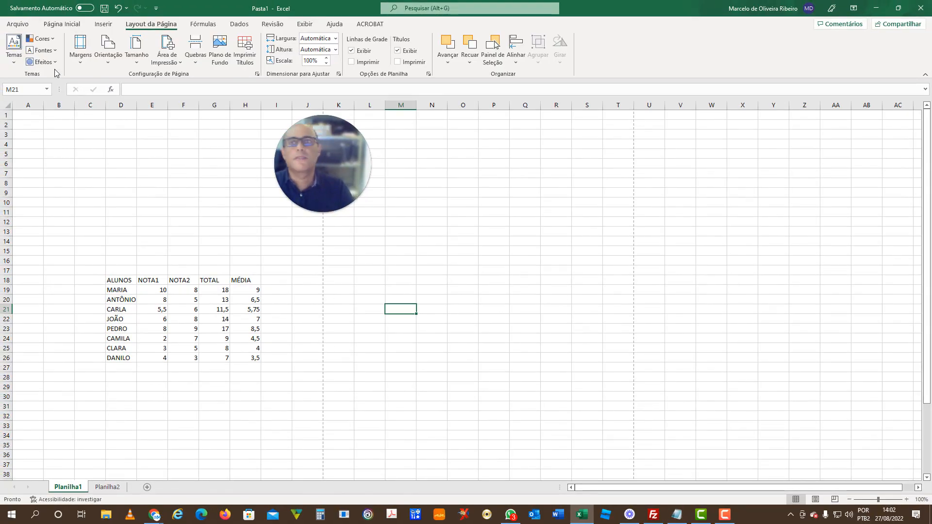
{"action": "left_click", "coordinate": [14, 24]}
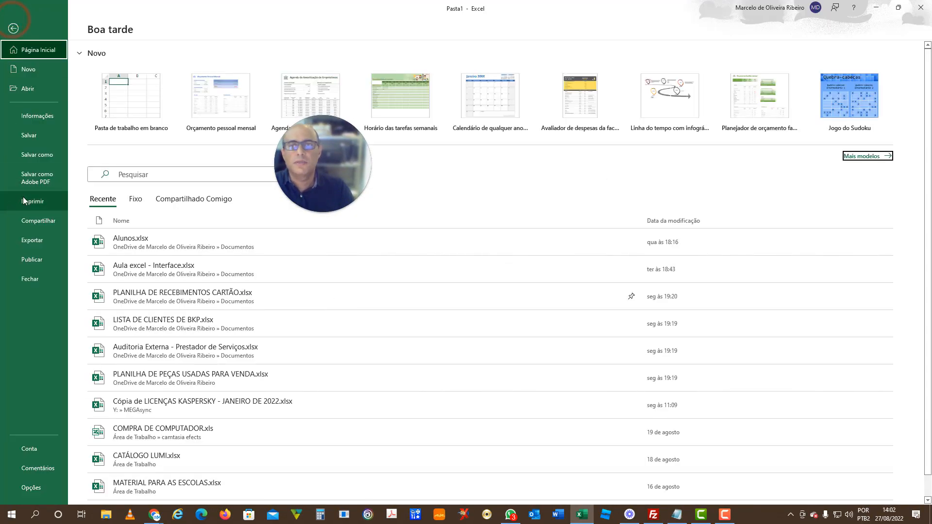
{"action": "left_click", "coordinate": [29, 200]}
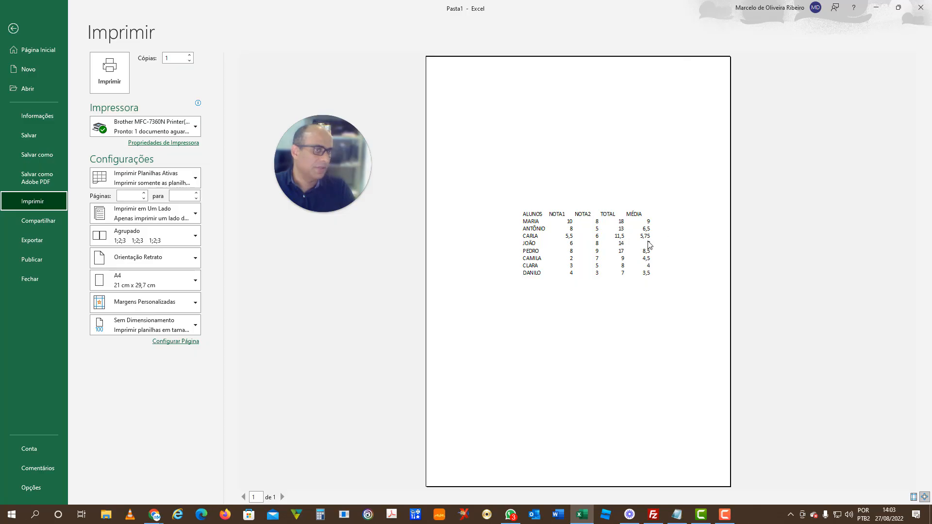
{"action": "left_click", "coordinate": [15, 28]}
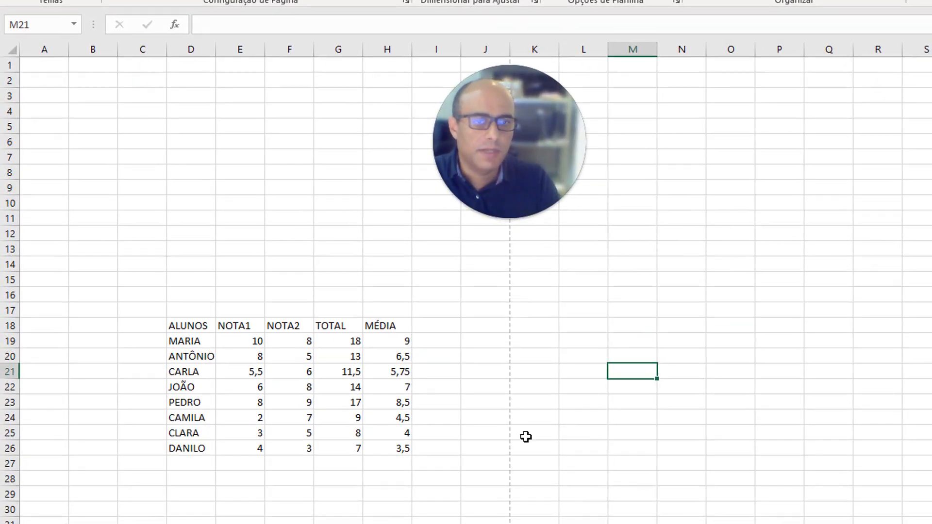
Move the student grades table from D18:H26 so that it starts at cell A1.
{"action": "left_click_drag", "start_coordinate": [558, 146], "coordinate": [681, 216]}
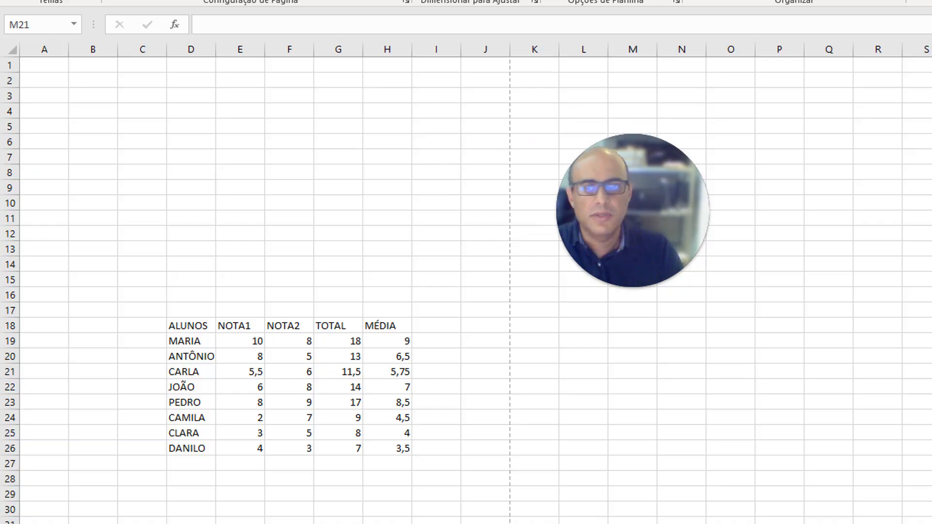
{"action": "scroll", "coordinate": [386, 476], "scroll_direction": "down", "scroll_amount": 11}
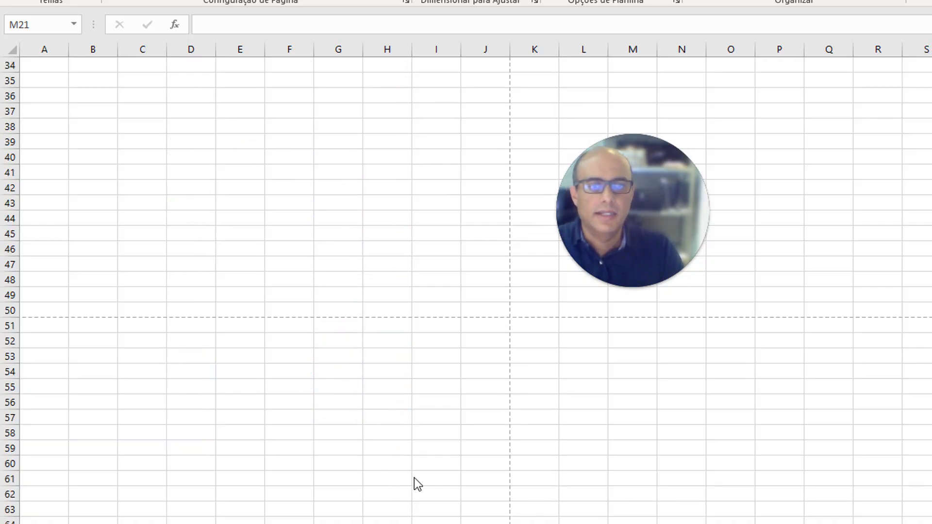
{"action": "scroll", "coordinate": [455, 352], "scroll_direction": "up", "scroll_amount": 11}
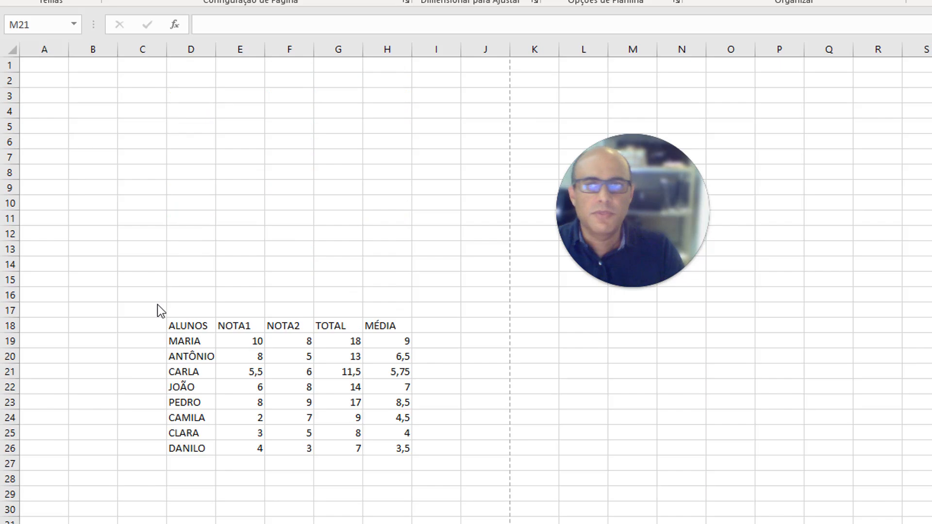
{"action": "left_click_drag", "start_coordinate": [176, 328], "coordinate": [394, 448]}
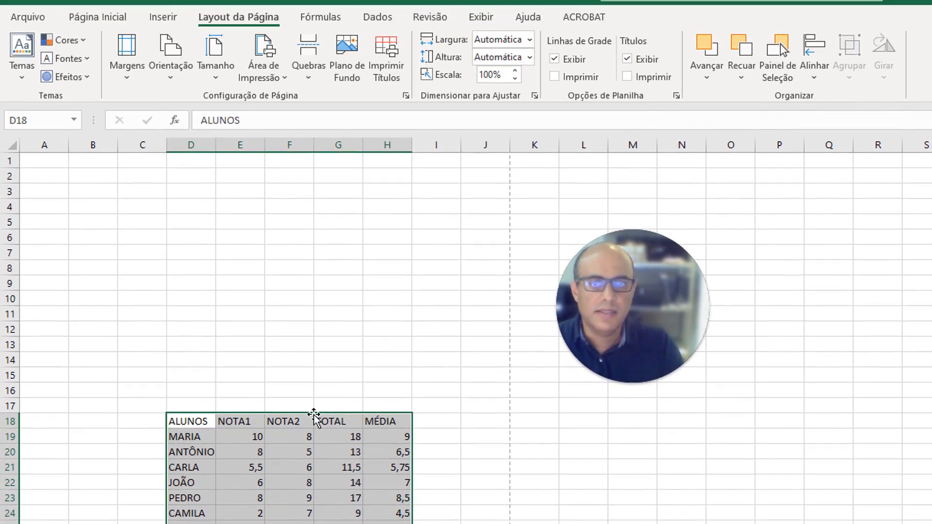
{"action": "left_click_drag", "start_coordinate": [313, 318], "coordinate": [267, 261]}
{"action": "left_click_drag", "start_coordinate": [237, 339], "coordinate": [59, 181]}
{"action": "left_click", "coordinate": [310, 240]}
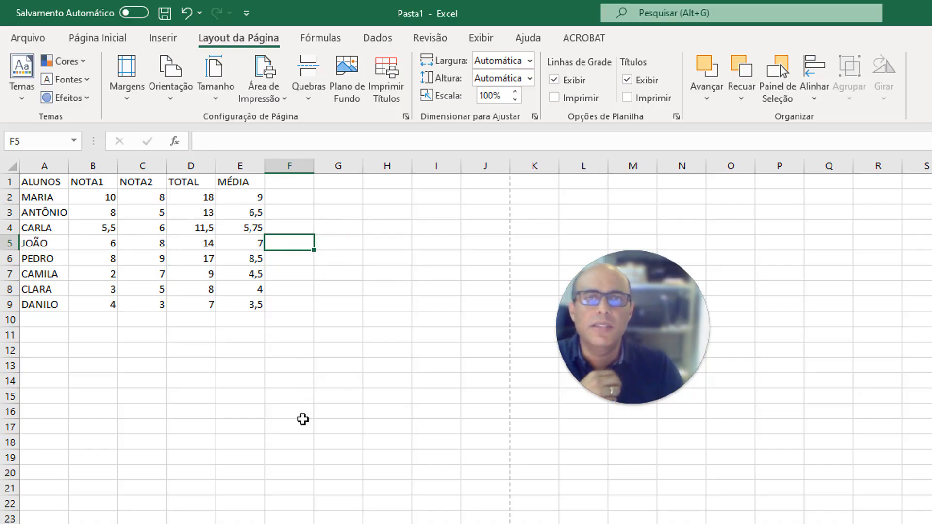
{"action": "left_click", "coordinate": [449, 424]}
{"action": "left_click", "coordinate": [731, 483]}
{"action": "left_click", "coordinate": [918, 427]}
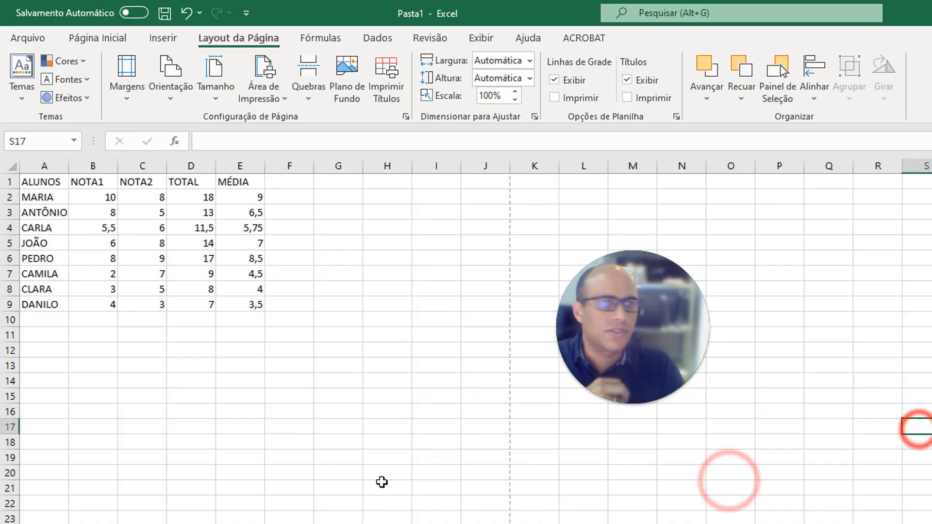
{"action": "left_click", "coordinate": [380, 484]}
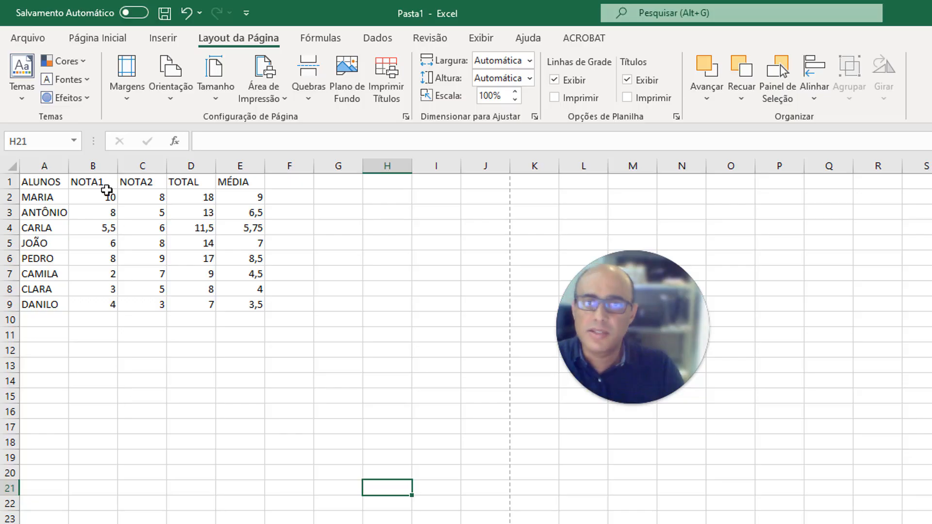
Check the print preview with the table starting at A1 and return to the worksheet.
{"action": "left_click", "coordinate": [28, 38]}
{"action": "left_click", "coordinate": [53, 310]}
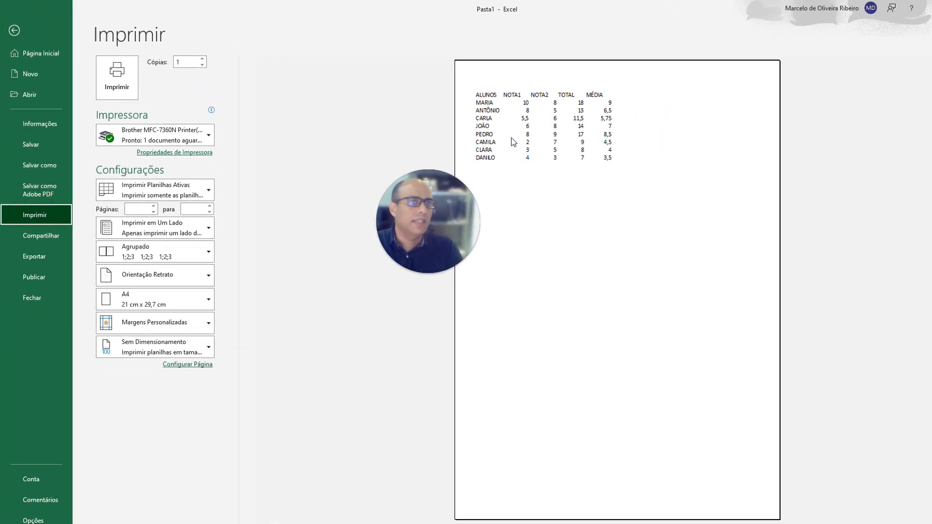
{"action": "left_click", "coordinate": [29, 29]}
Select the student grades table A1:E9 and browse the available fonts, leaving the list without choosing one.
{"action": "left_click_drag", "start_coordinate": [42, 205], "coordinate": [267, 342]}
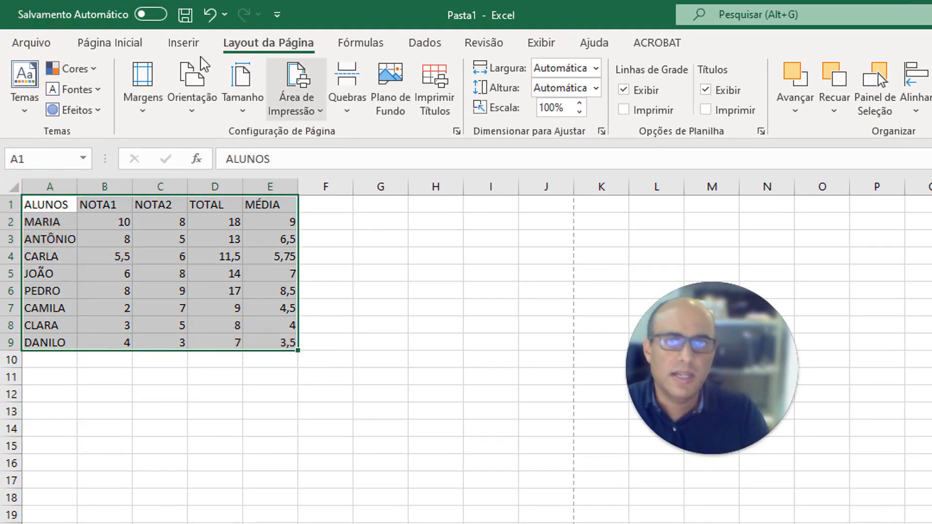
{"action": "left_click", "coordinate": [112, 45]}
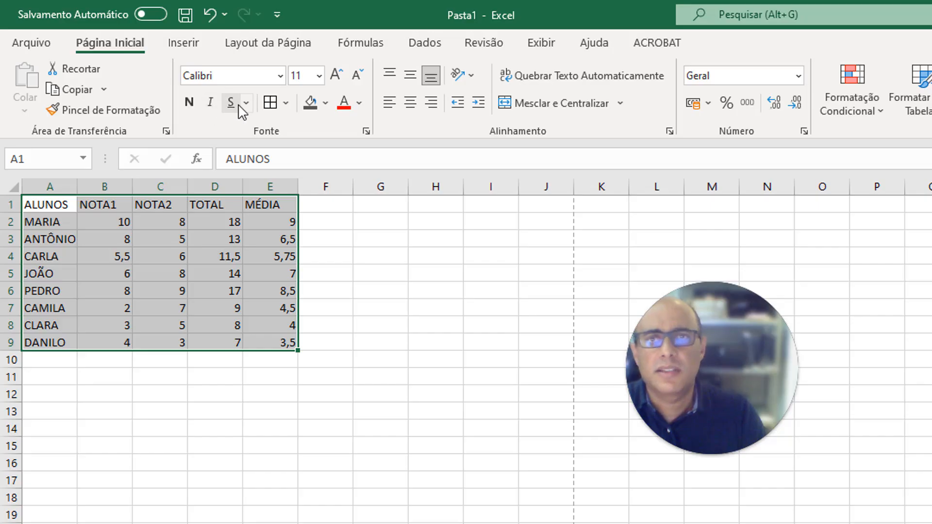
{"action": "left_click", "coordinate": [281, 76]}
{"action": "scroll", "coordinate": [269, 485], "scroll_direction": "down", "scroll_amount": 5}
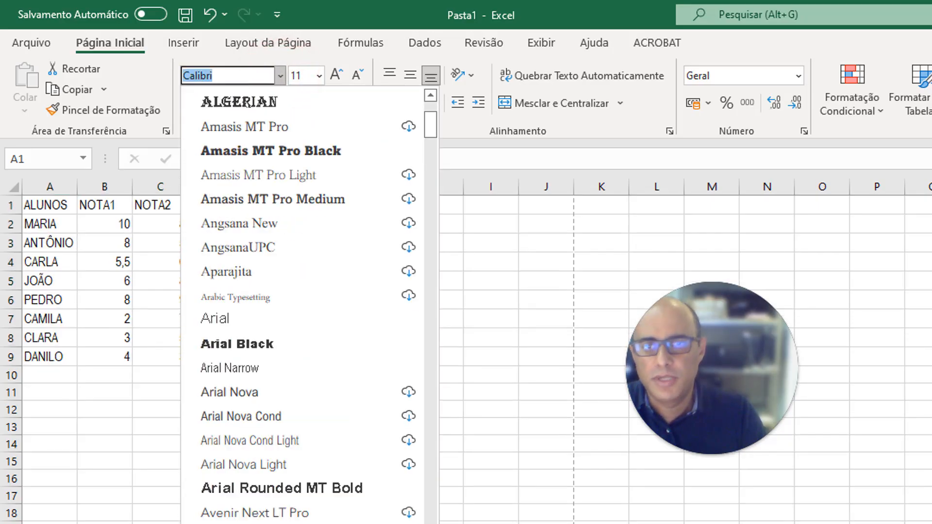
{"action": "scroll", "coordinate": [266, 485], "scroll_direction": "down", "scroll_amount": 12}
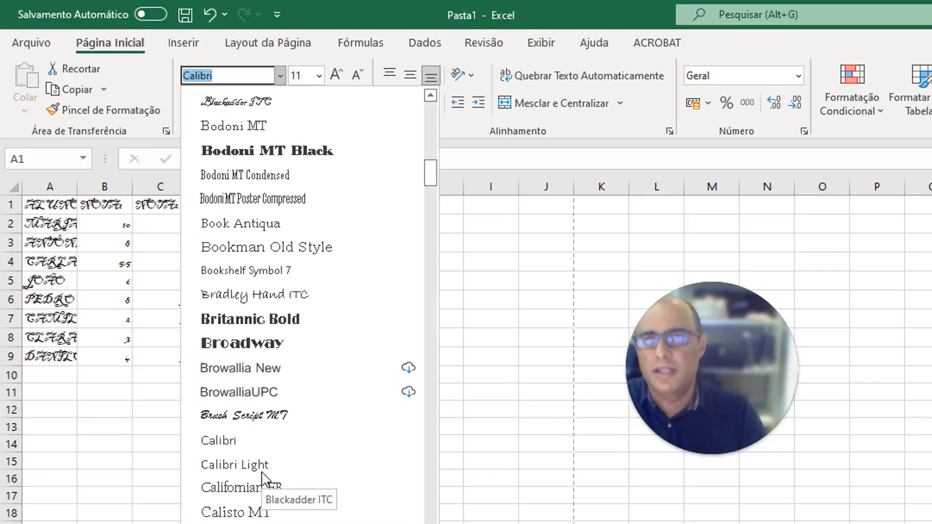
{"action": "scroll", "coordinate": [253, 442], "scroll_direction": "down", "scroll_amount": 2}
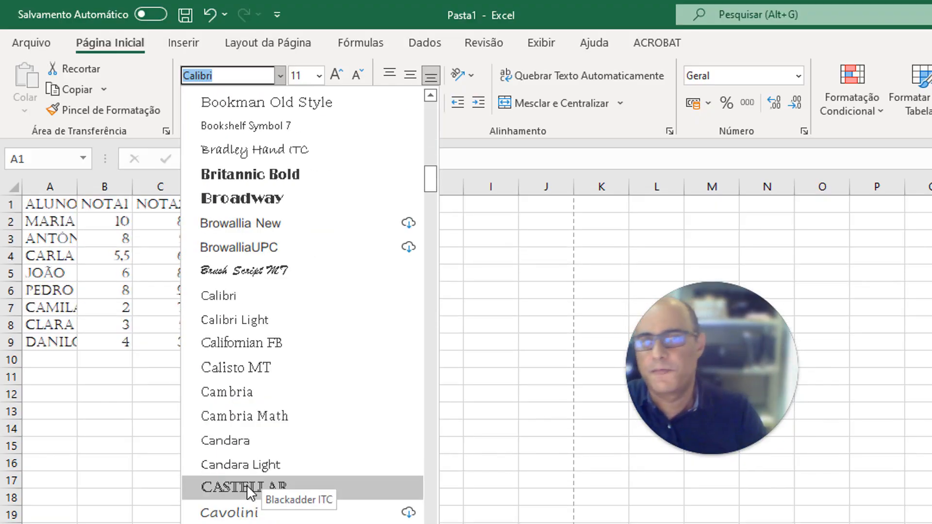
{"action": "scroll", "coordinate": [247, 485], "scroll_direction": "down", "scroll_amount": 1}
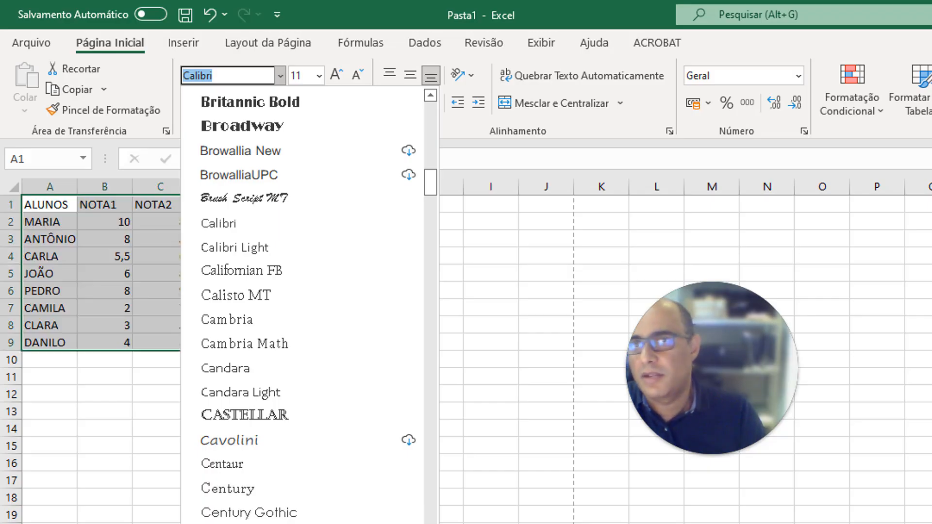
{"action": "scroll", "coordinate": [252, 389], "scroll_direction": "down", "scroll_amount": 3}
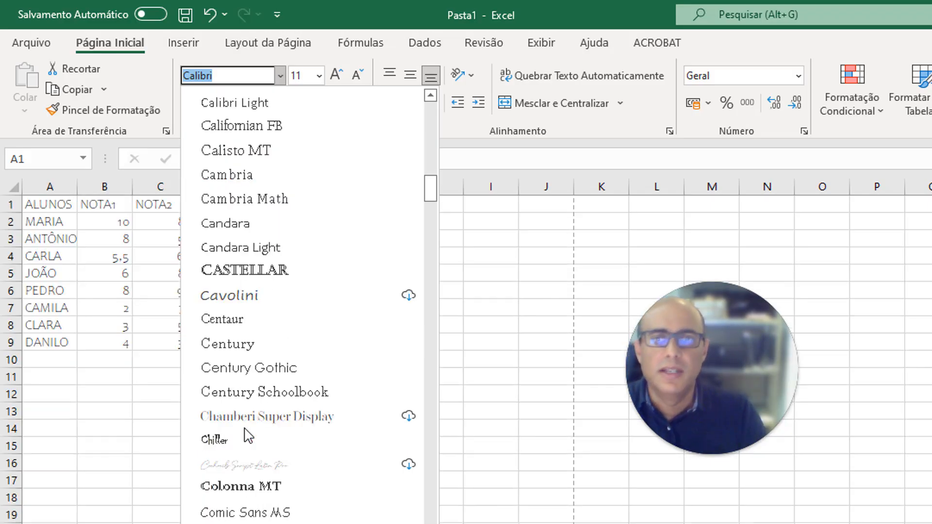
{"action": "left_click", "coordinate": [500, 19]}
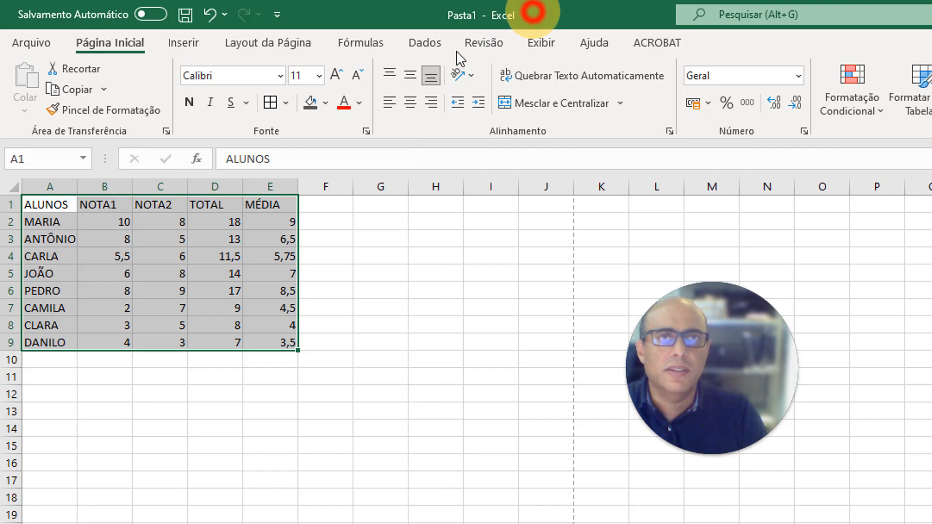
Examine the font effects, border, fill and alignment options in the cell formatting dialog for the table and cancel it.
{"action": "left_click", "coordinate": [366, 132]}
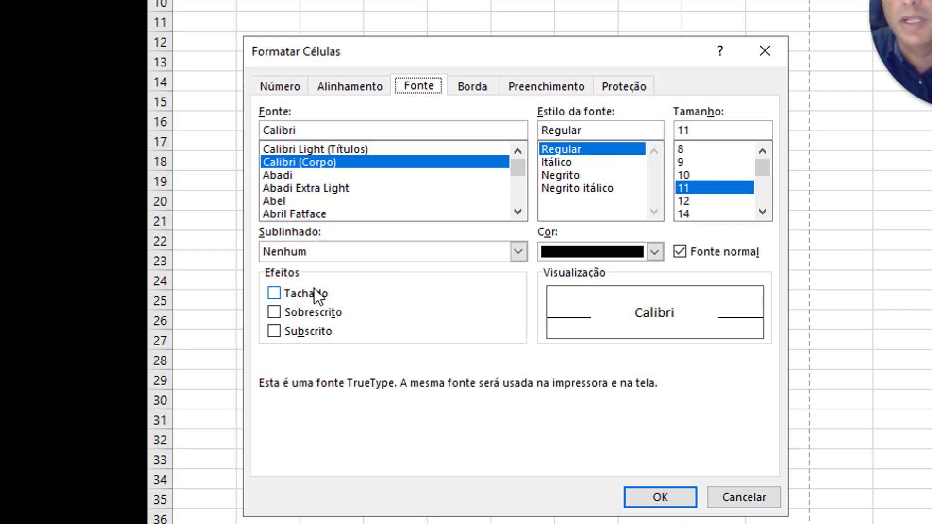
{"action": "left_click", "coordinate": [278, 294]}
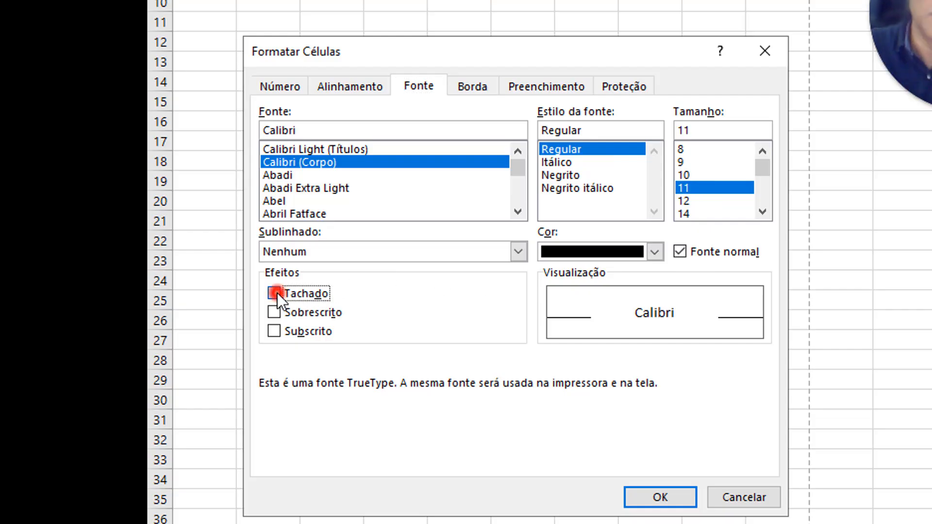
{"action": "left_click", "coordinate": [271, 295]}
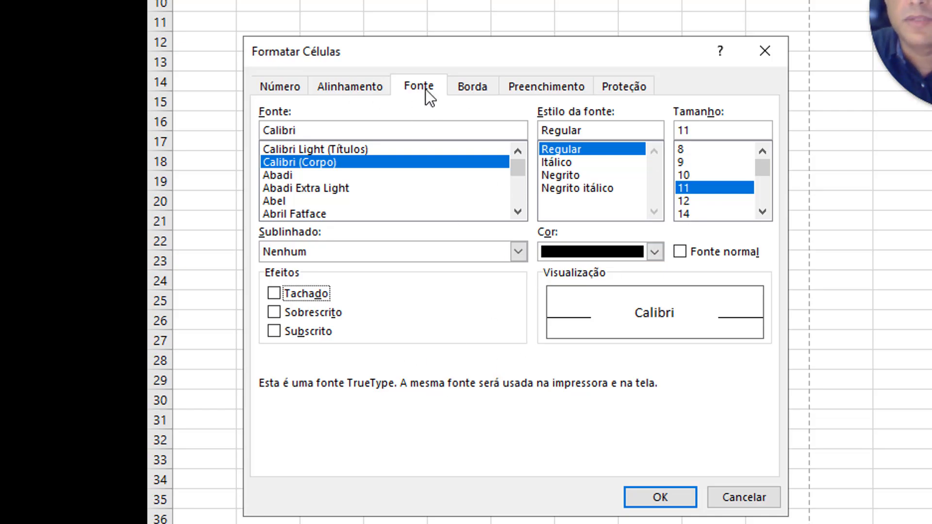
{"action": "left_click", "coordinate": [473, 87]}
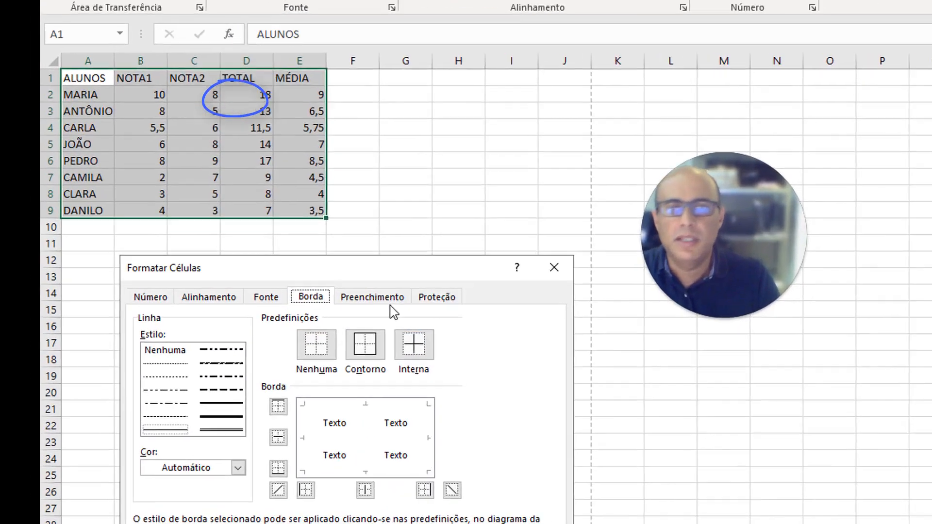
{"action": "left_click", "coordinate": [293, 346]}
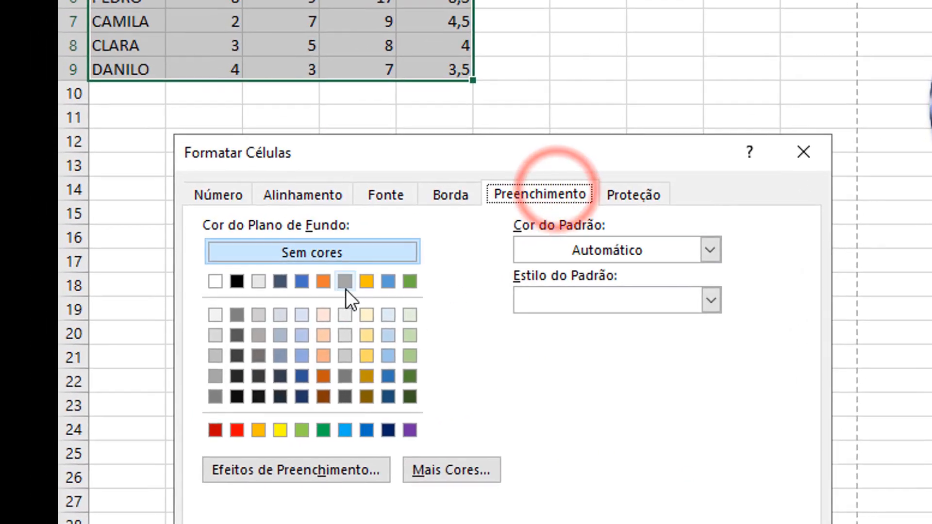
{"action": "left_click", "coordinate": [313, 193]}
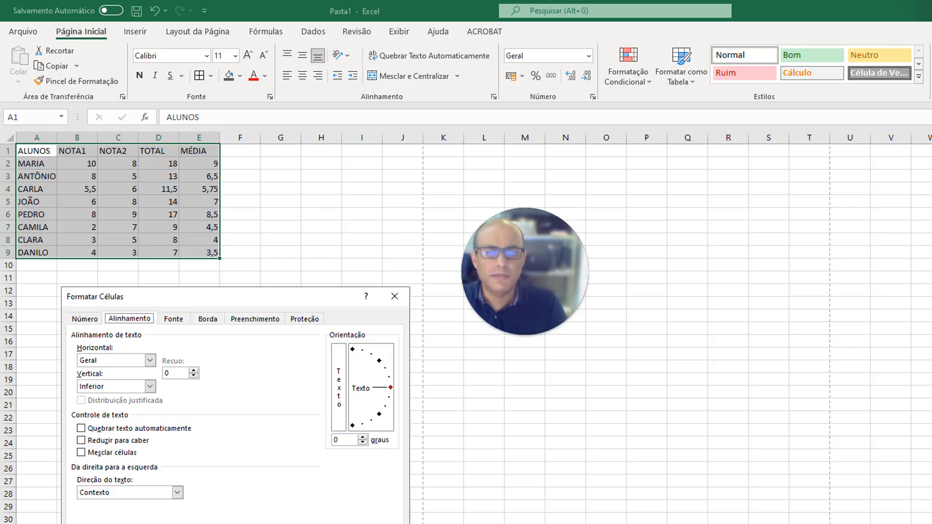
{"action": "key", "text": "Escape"}
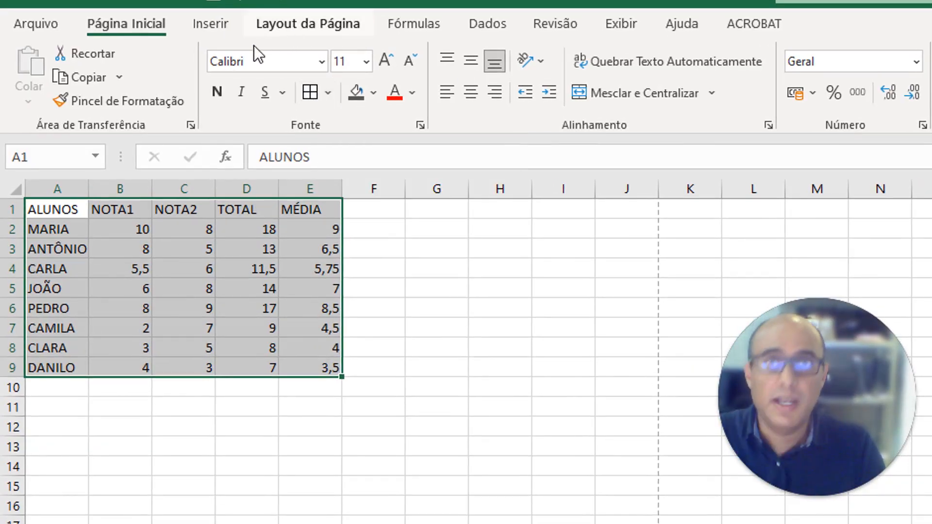
Apply all borders to the table A1:E9 and change its outer and inner border lines to the double-line style.
{"action": "left_click", "coordinate": [313, 94]}
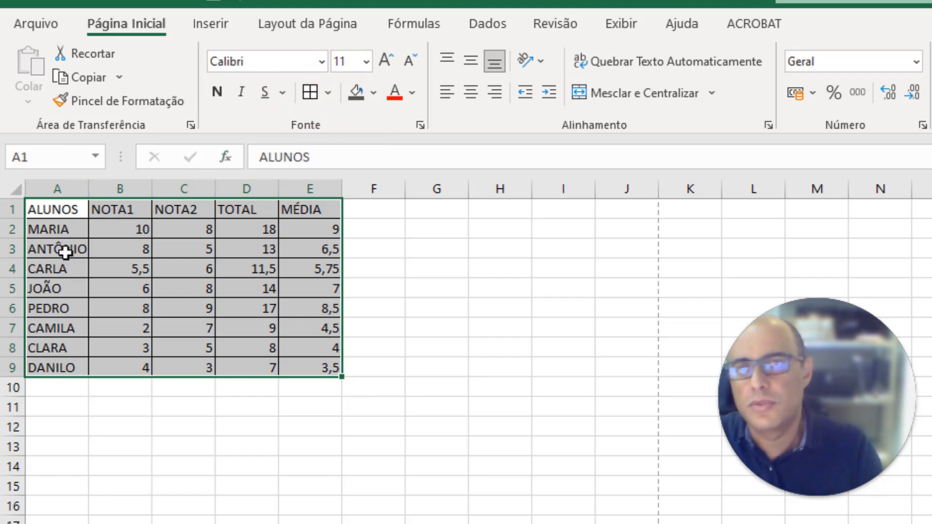
{"action": "left_click", "coordinate": [328, 92]}
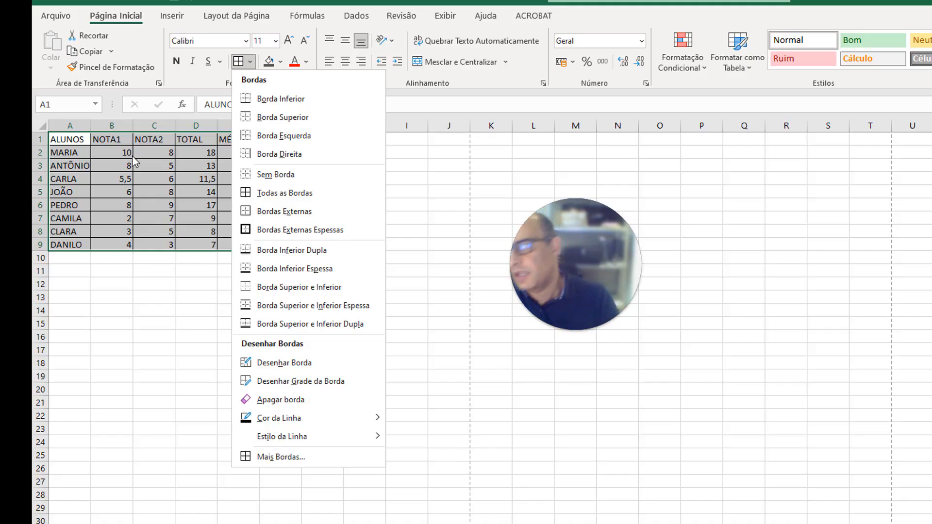
{"action": "left_click", "coordinate": [278, 459]}
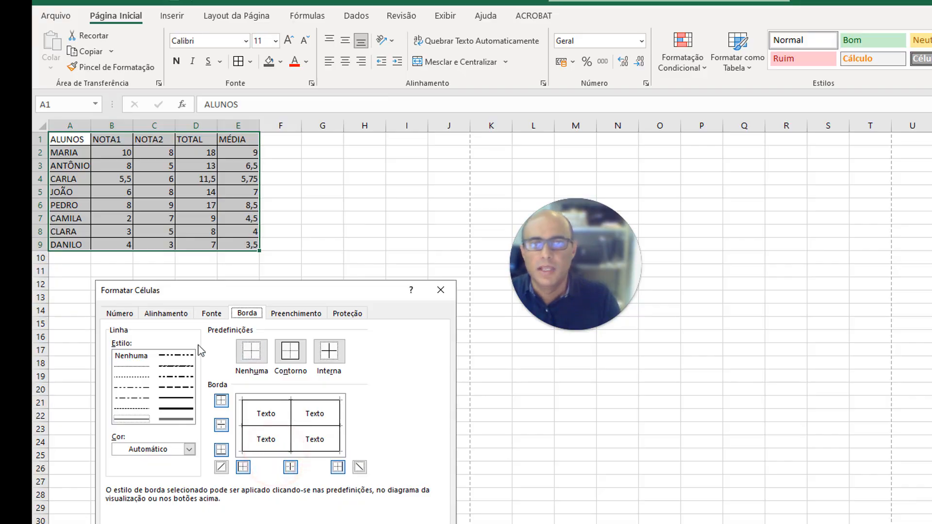
{"action": "left_click", "coordinate": [178, 420]}
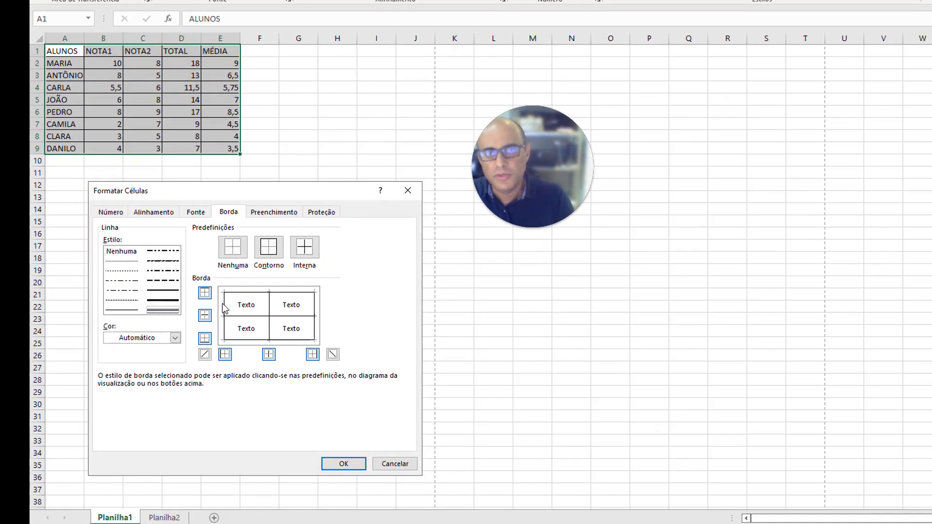
{"action": "left_click", "coordinate": [225, 304]}
{"action": "left_click", "coordinate": [239, 313]}
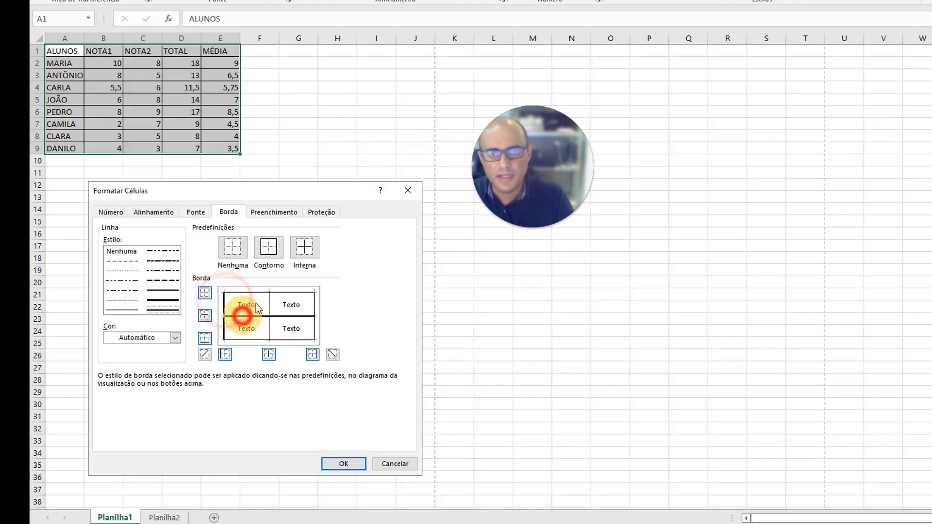
{"action": "left_click", "coordinate": [254, 293]}
{"action": "left_click", "coordinate": [314, 306]}
{"action": "left_click", "coordinate": [277, 339]}
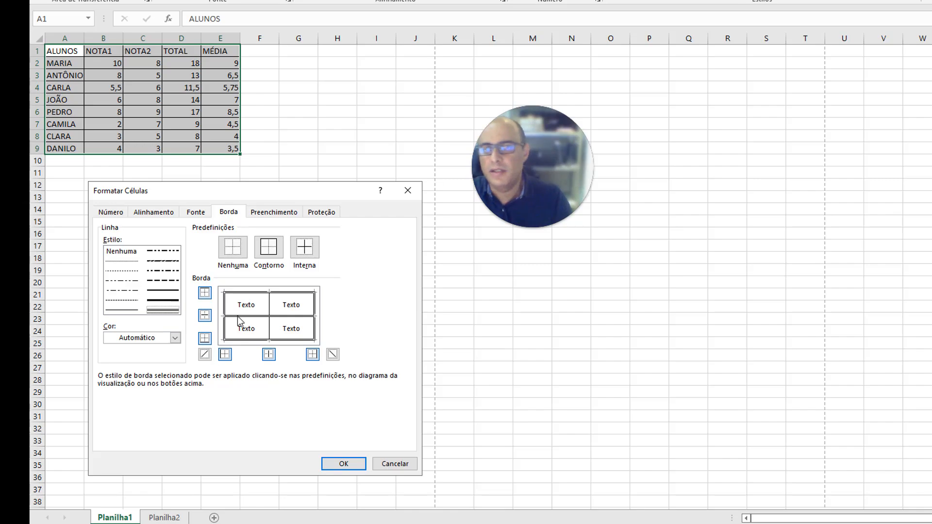
{"action": "left_click", "coordinate": [268, 332]}
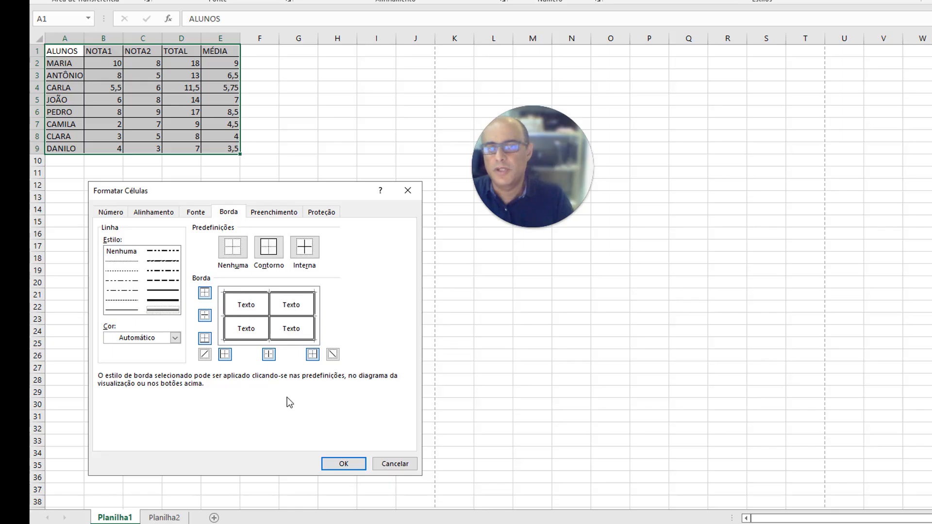
{"action": "left_click", "coordinate": [338, 465]}
{"action": "left_click", "coordinate": [260, 235]}
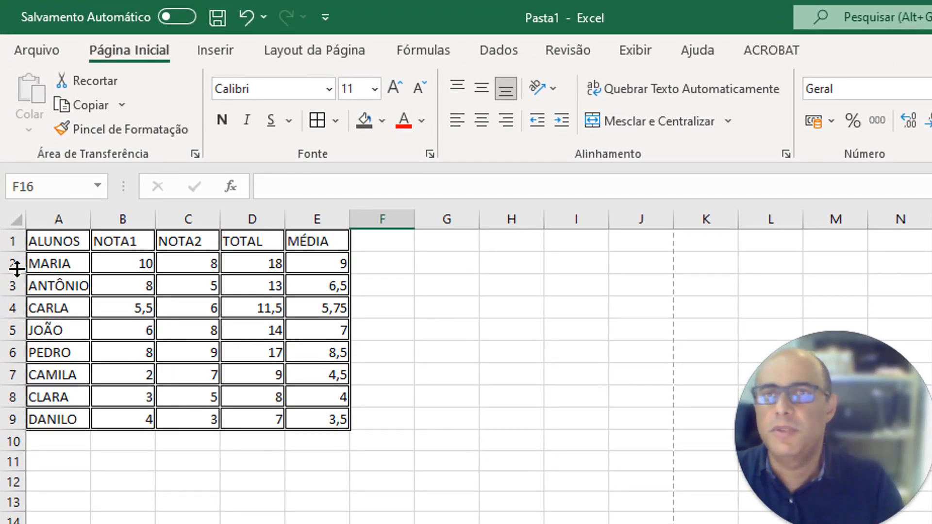
Fill the header cells A1:E1 with a medium grey theme colour.
{"action": "left_click_drag", "start_coordinate": [45, 243], "coordinate": [301, 241]}
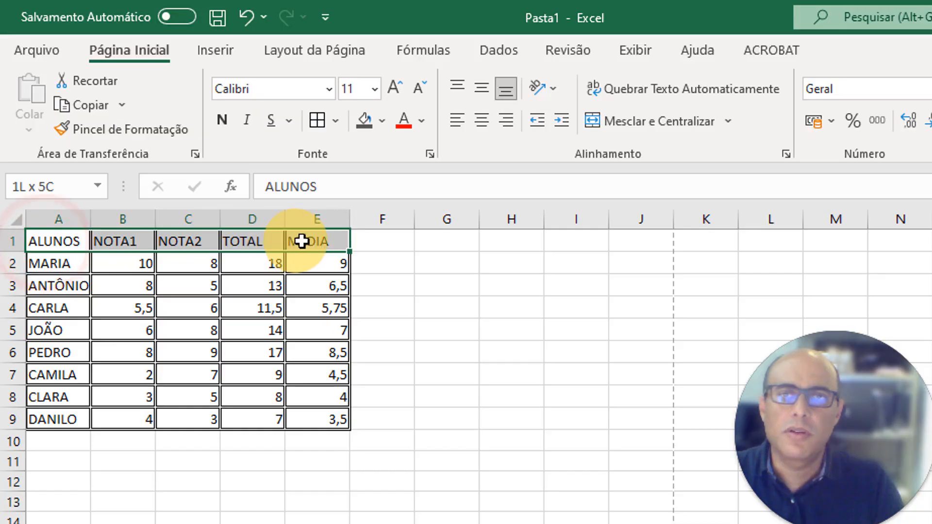
{"action": "left_click", "coordinate": [383, 119]}
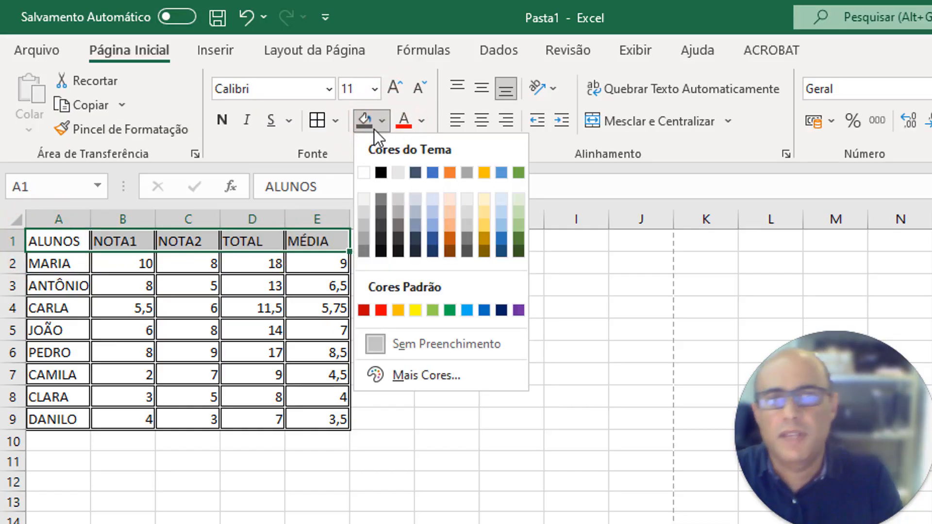
{"action": "left_click", "coordinate": [362, 238]}
{"action": "left_click", "coordinate": [211, 324]}
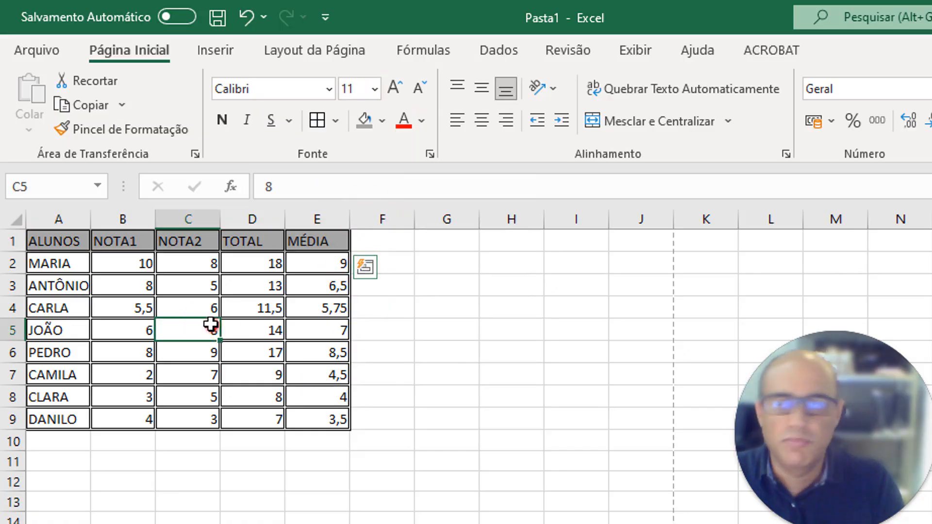
Centre the header texts in A1:E1, make them bold and set their font colour to white.
{"action": "left_click_drag", "start_coordinate": [51, 249], "coordinate": [321, 241]}
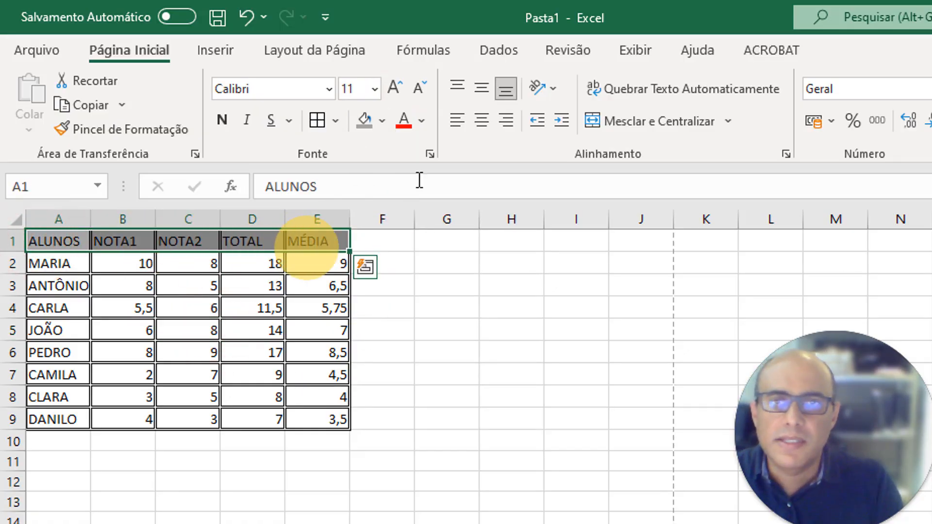
{"action": "left_click", "coordinate": [482, 124]}
{"action": "left_click", "coordinate": [221, 120]}
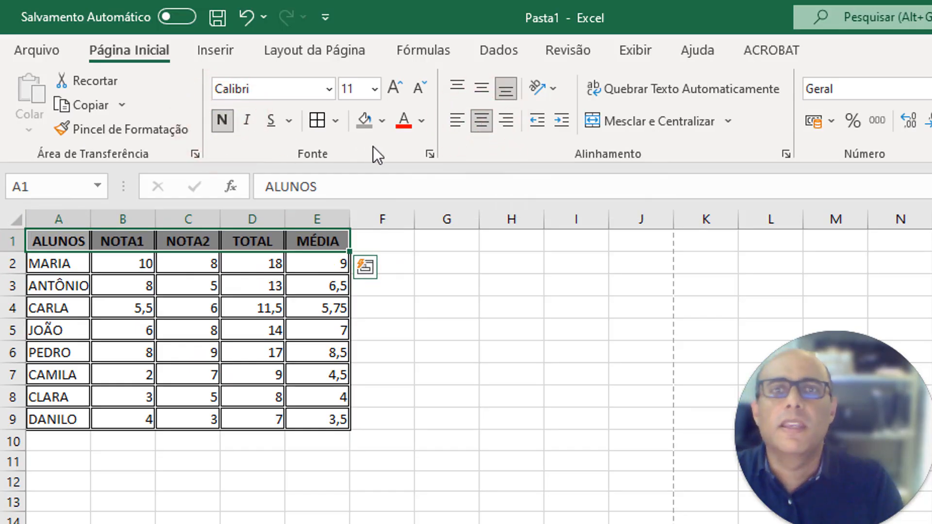
{"action": "left_click", "coordinate": [422, 121]}
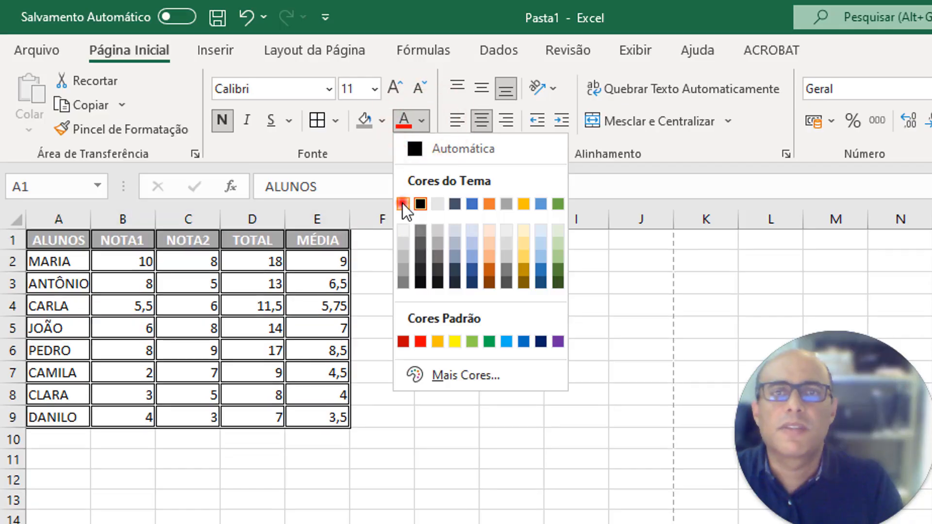
{"action": "left_click", "coordinate": [402, 203]}
{"action": "left_click", "coordinate": [450, 419]}
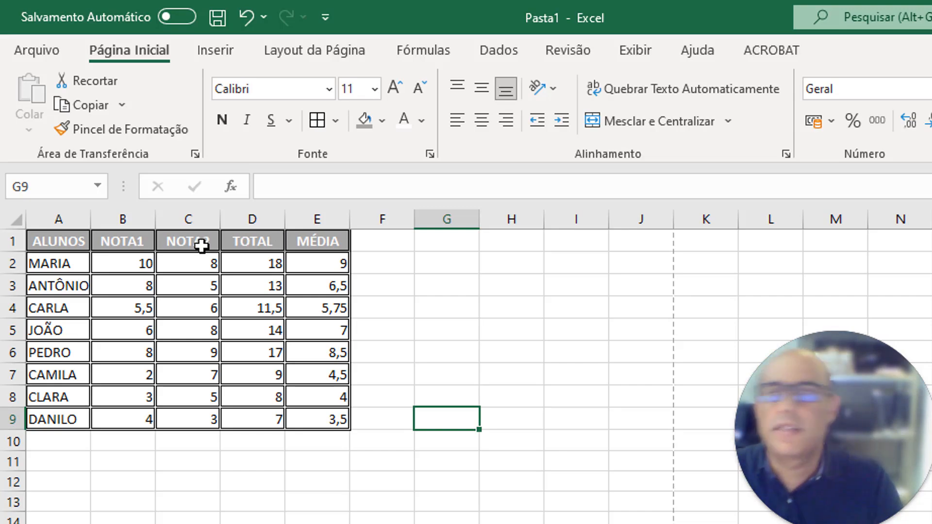
Insert a new row above the table's header row.
{"action": "left_click", "coordinate": [12, 242]}
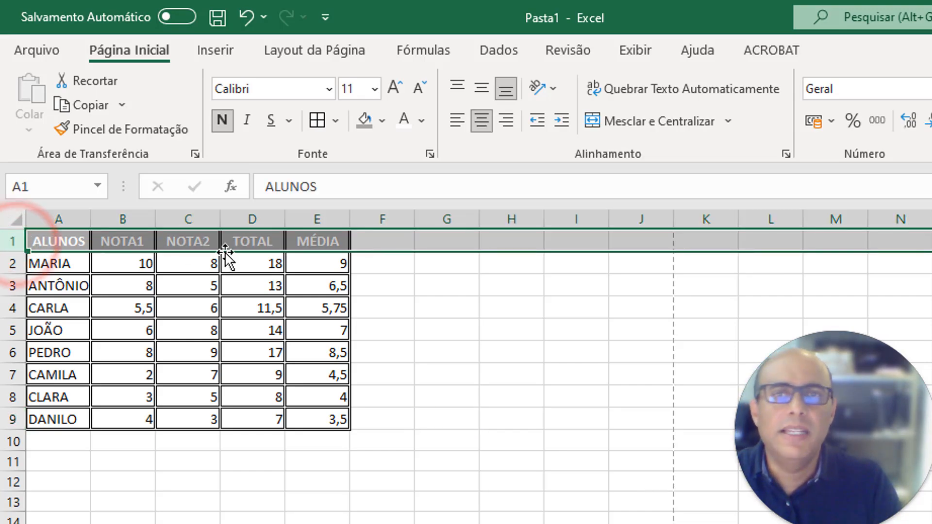
{"action": "left_click", "coordinate": [315, 515]}
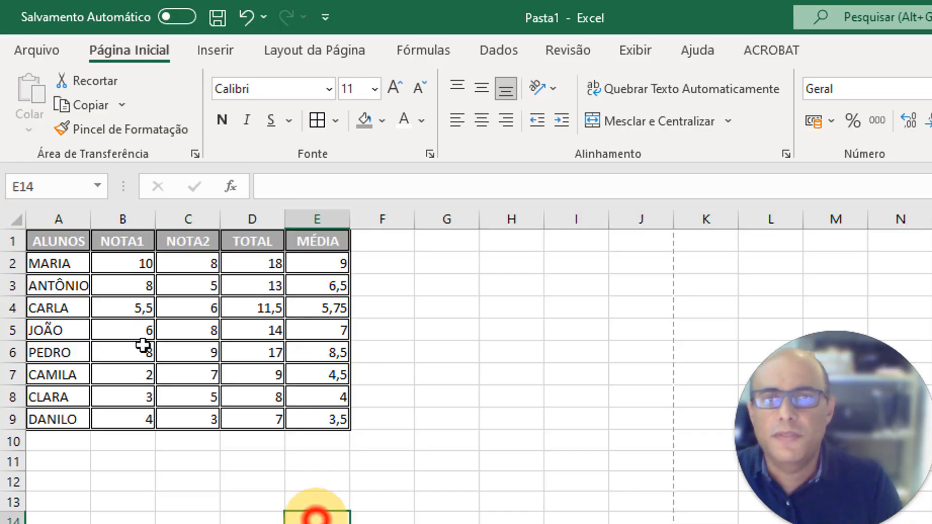
{"action": "left_click", "coordinate": [13, 242]}
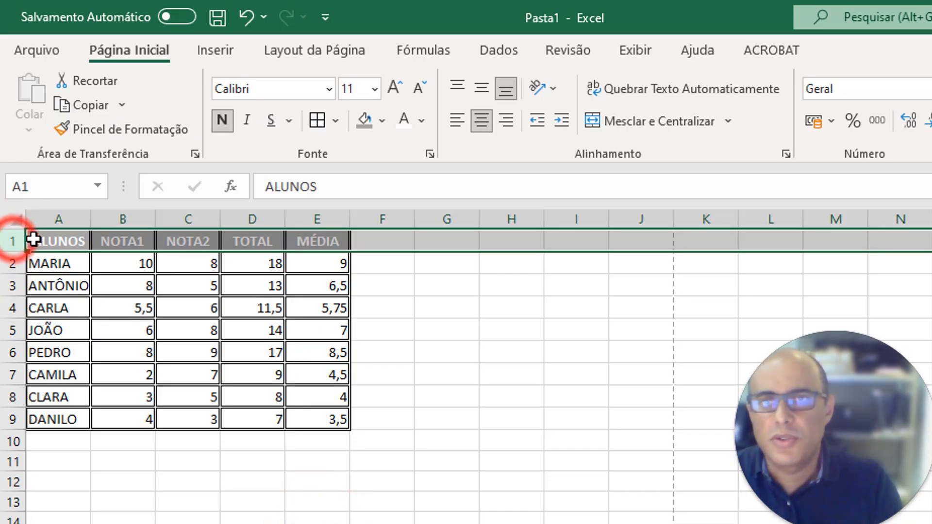
{"action": "right_click", "coordinate": [200, 238]}
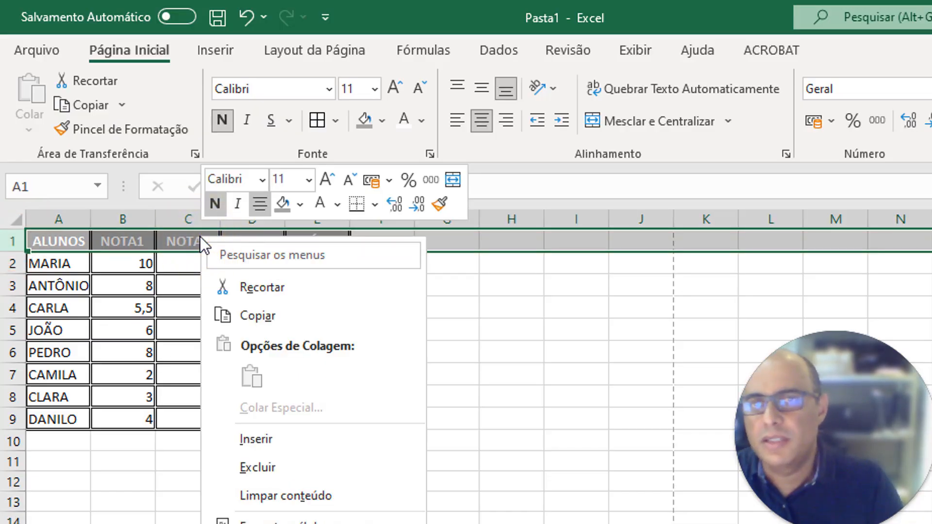
{"action": "left_click", "coordinate": [277, 440]}
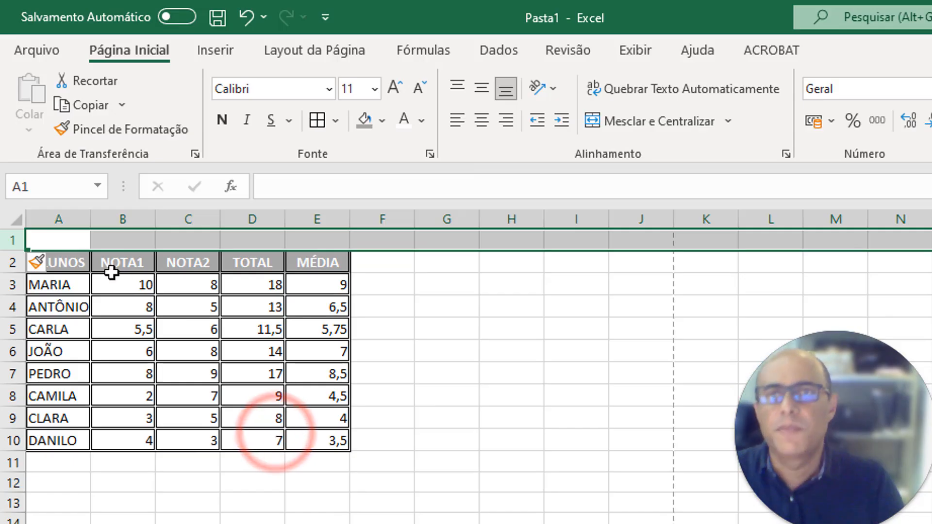
Undo the row insertion above the table's header row.
{"action": "left_click", "coordinate": [383, 277]}
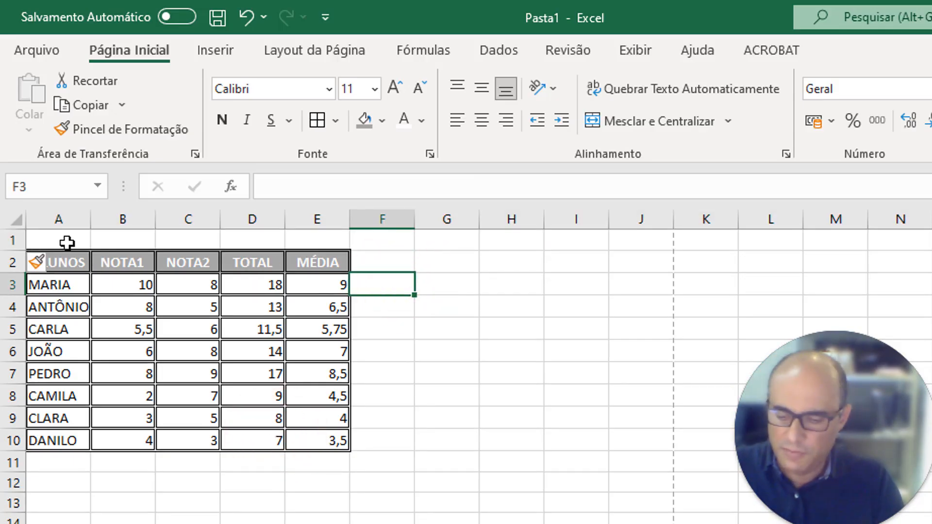
{"action": "key", "text": "ctrl+z"}
{"action": "left_click", "coordinate": [427, 327]}
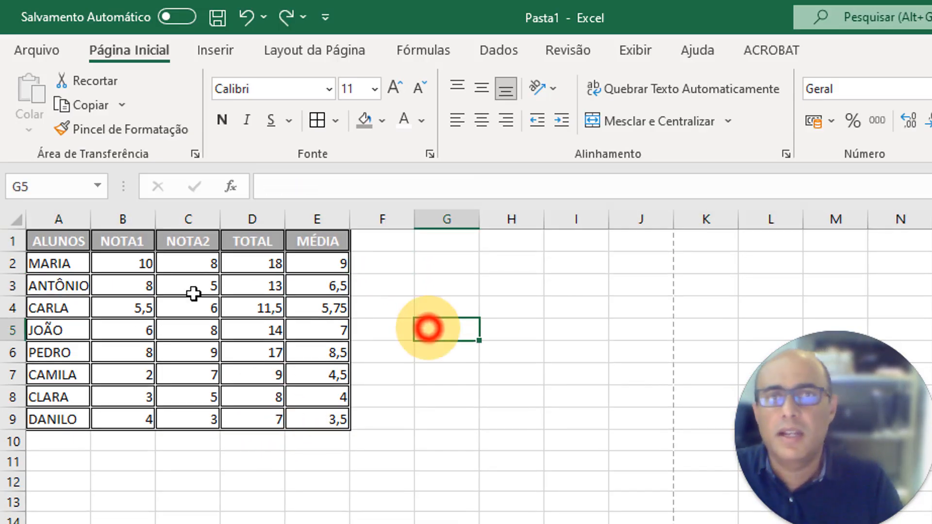
Insert three new rows at once above the table's header row and undo that insertion.
{"action": "left_click", "coordinate": [17, 241]}
{"action": "left_click_drag", "start_coordinate": [19, 251], "coordinate": [21, 286]}
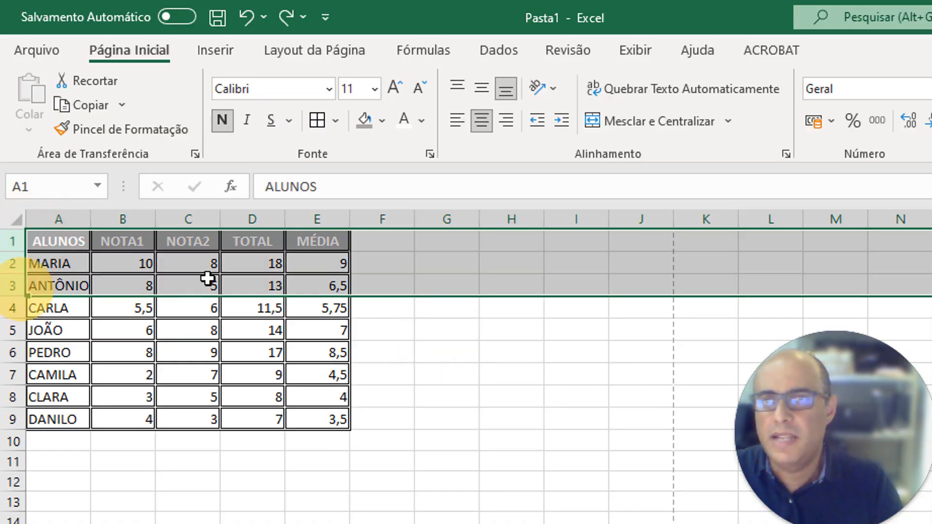
{"action": "right_click", "coordinate": [196, 262]}
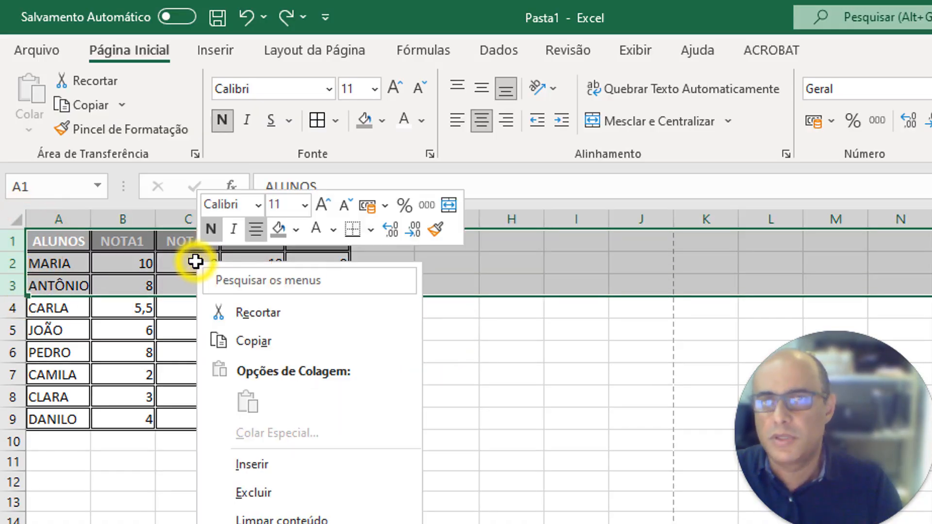
{"action": "left_click", "coordinate": [263, 471]}
{"action": "left_click", "coordinate": [106, 263]}
{"action": "left_click_drag", "start_coordinate": [54, 242], "coordinate": [319, 277]}
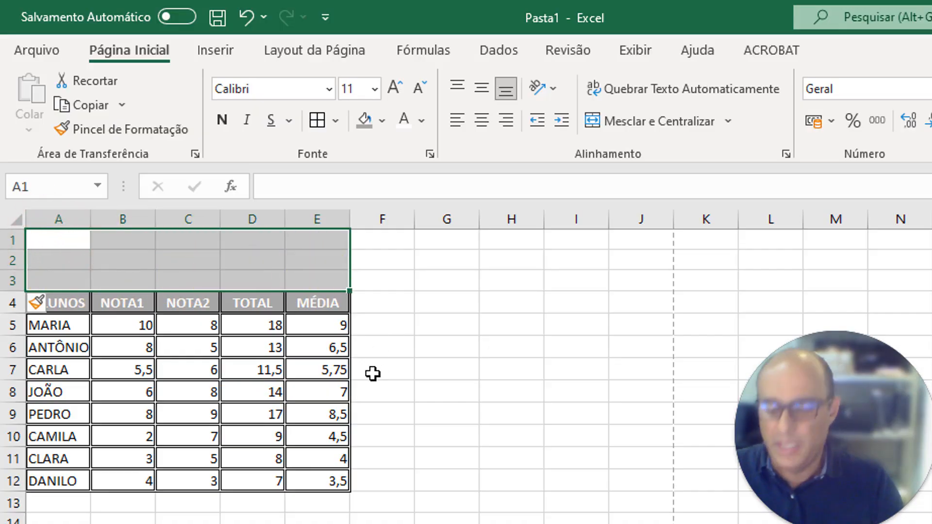
{"action": "key", "text": "ctrl+z"}
{"action": "left_click", "coordinate": [182, 392]}
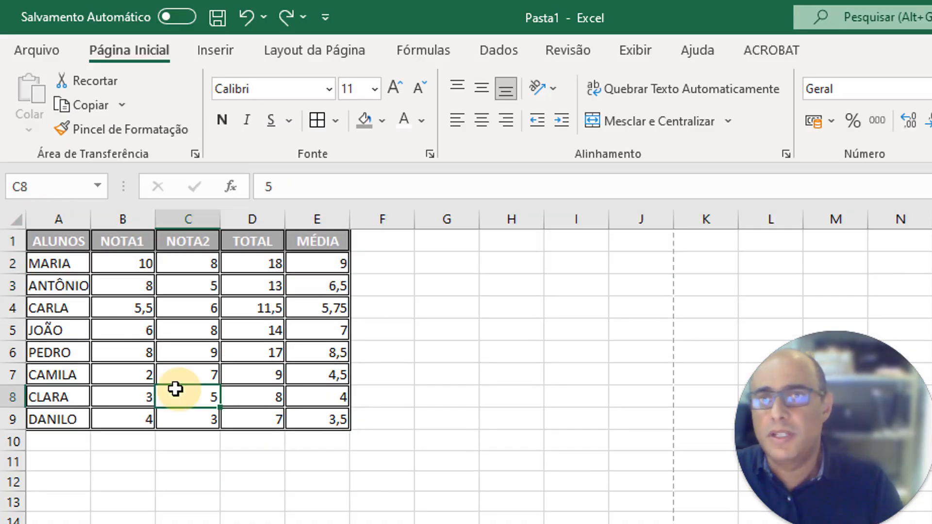
Insert a new column before the ALUNOS column.
{"action": "left_click", "coordinate": [42, 214]}
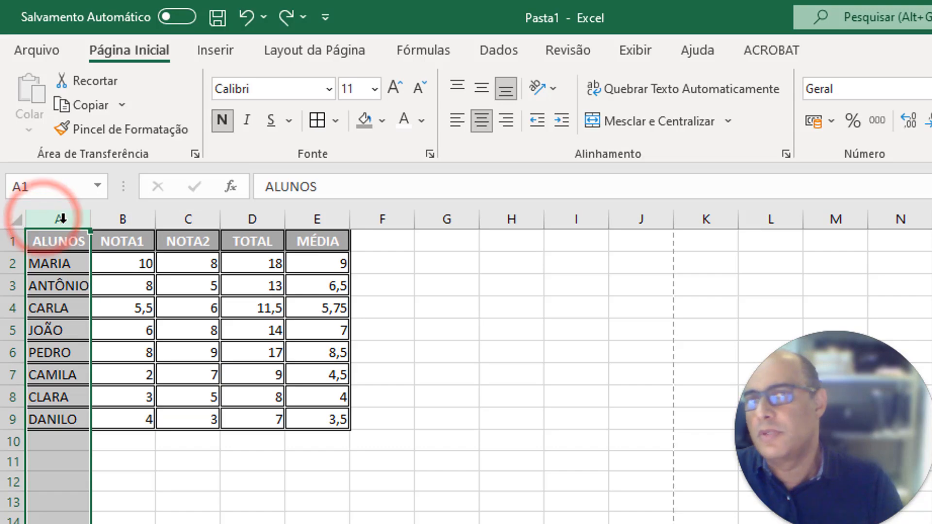
{"action": "right_click", "coordinate": [52, 286]}
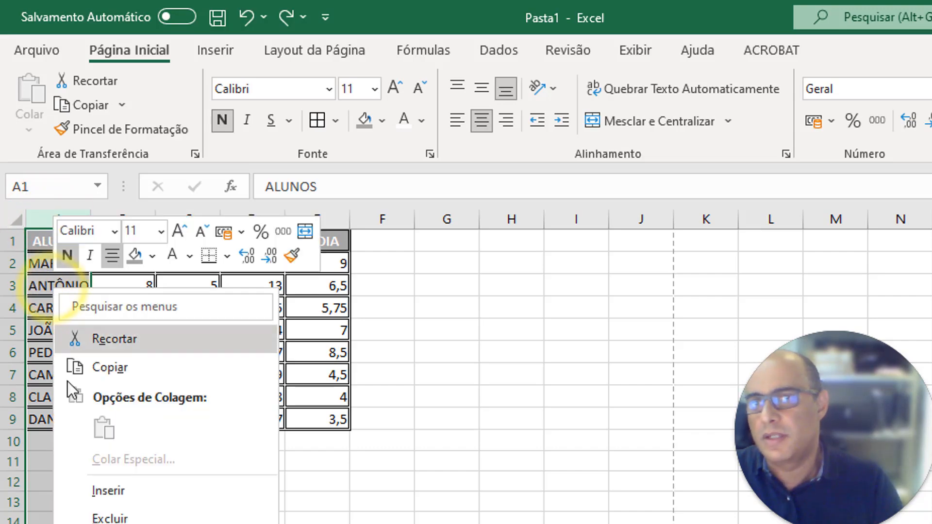
{"action": "left_click", "coordinate": [109, 492]}
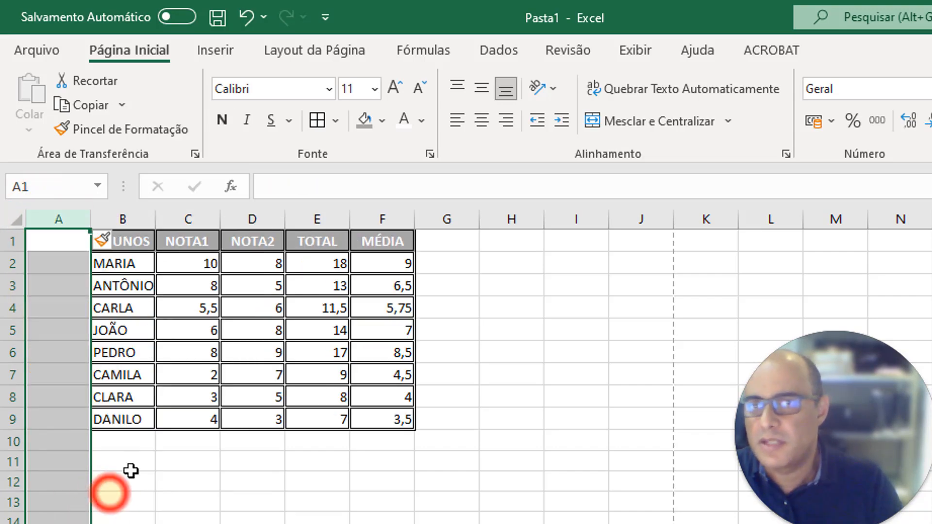
{"action": "left_click", "coordinate": [223, 516]}
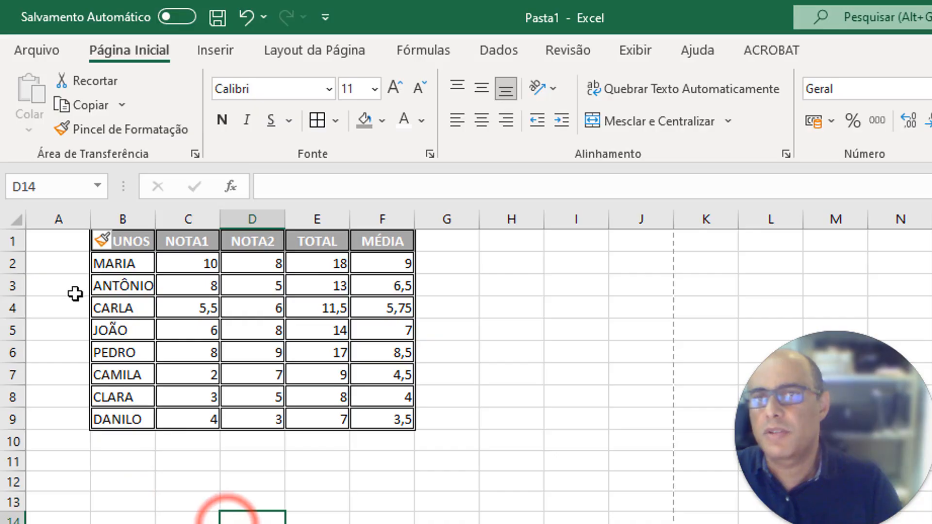
Enter the header CHAMDA in A1 and the numbers 1 and 2 in A2 and A3.
{"action": "left_click", "coordinate": [59, 238]}
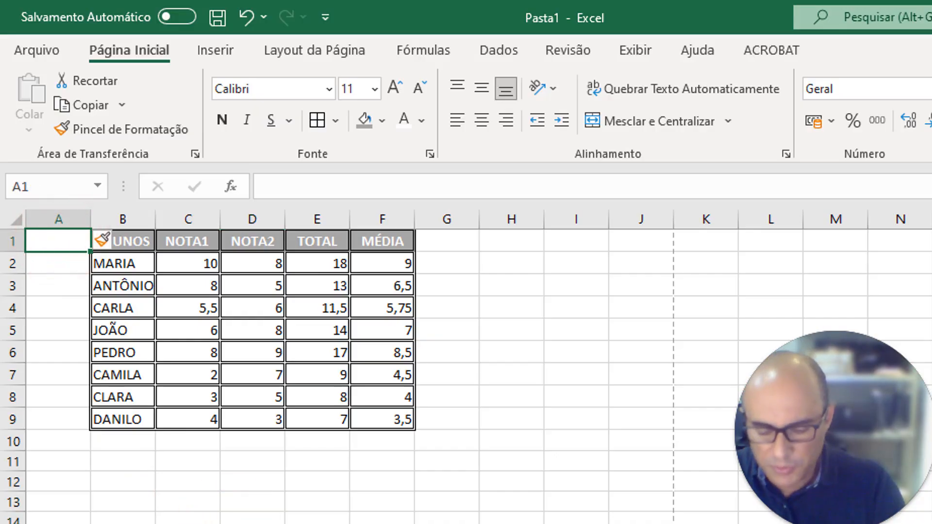
{"action": "type", "text": "CHAMDA"}
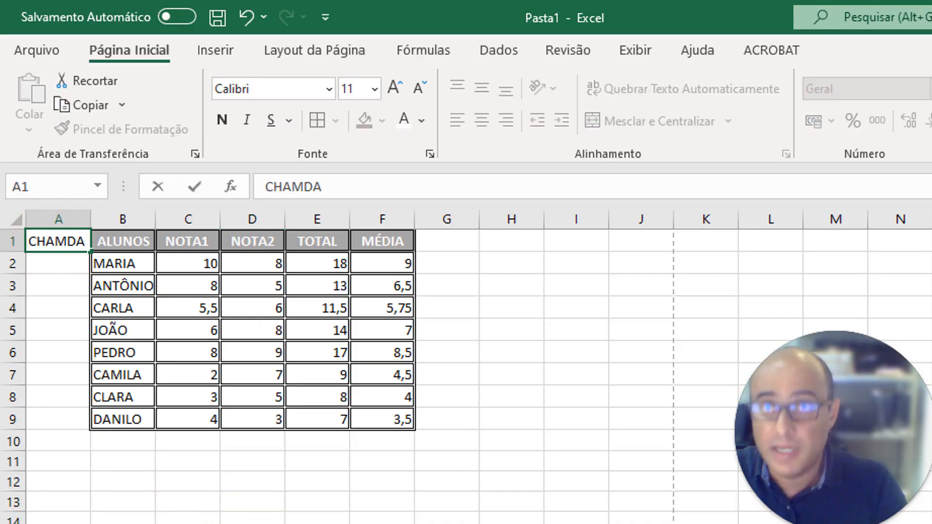
{"action": "key", "text": "Return"}
{"action": "type", "text": "1"}
{"action": "key", "text": "Return"}
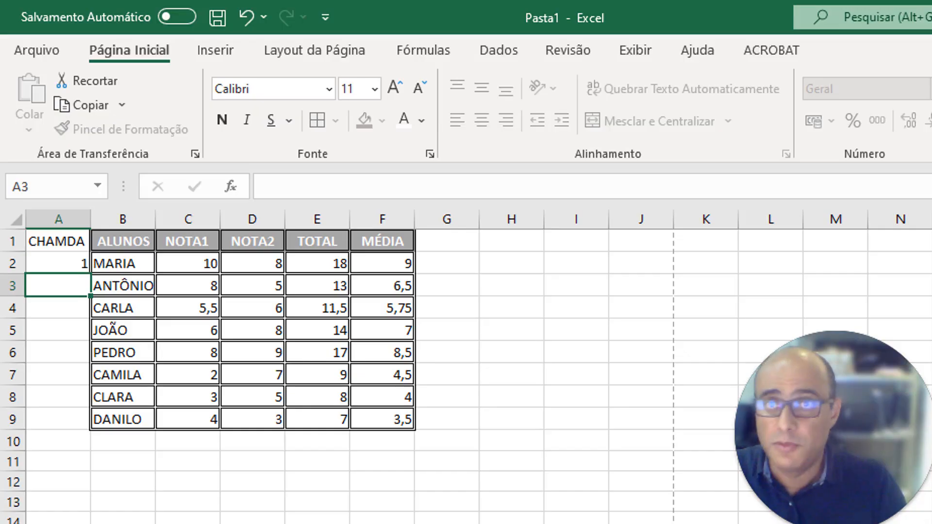
{"action": "type", "text": "2"}
{"action": "key", "text": "Return"}
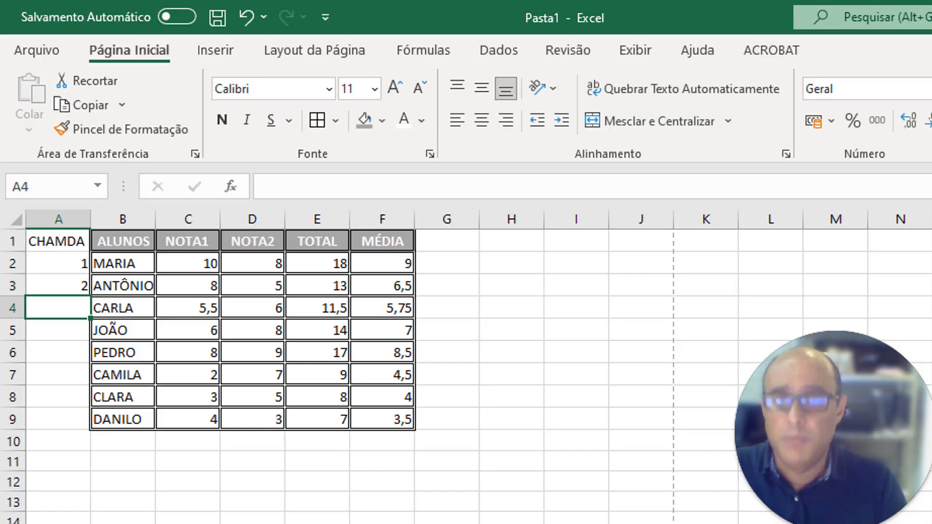
Clear the hand-entered 3 from A4 and fill the number series from A2:A3 down to A9.
{"action": "key", "text": "Return"}
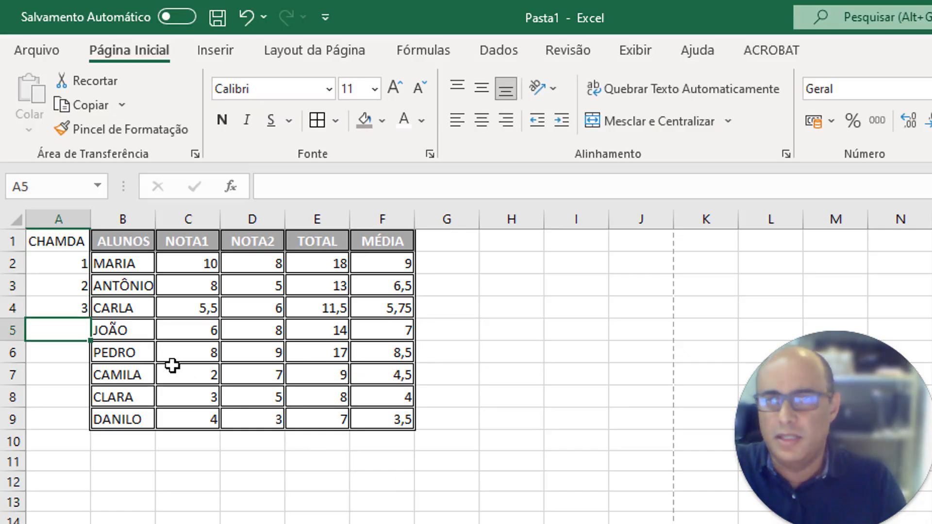
{"action": "left_click", "coordinate": [81, 312]}
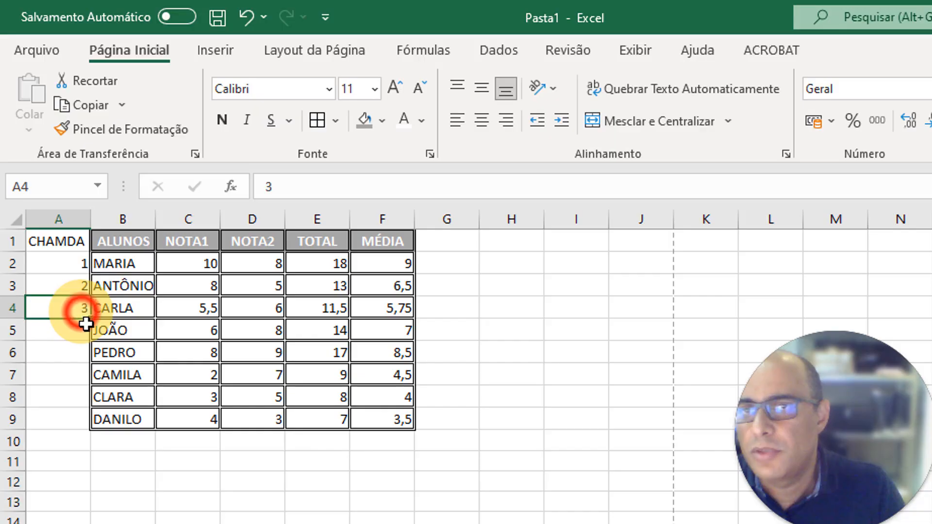
{"action": "key", "text": "Delete"}
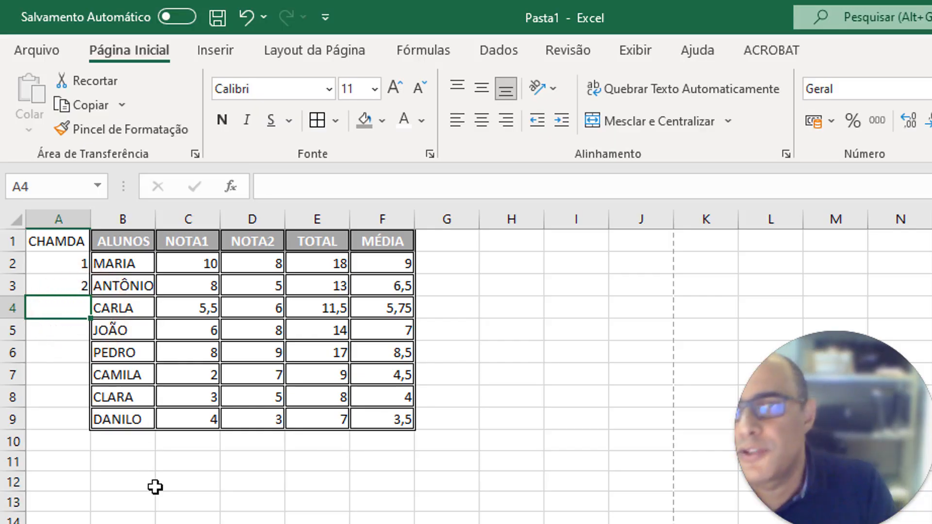
{"action": "left_click_drag", "start_coordinate": [71, 262], "coordinate": [77, 420]}
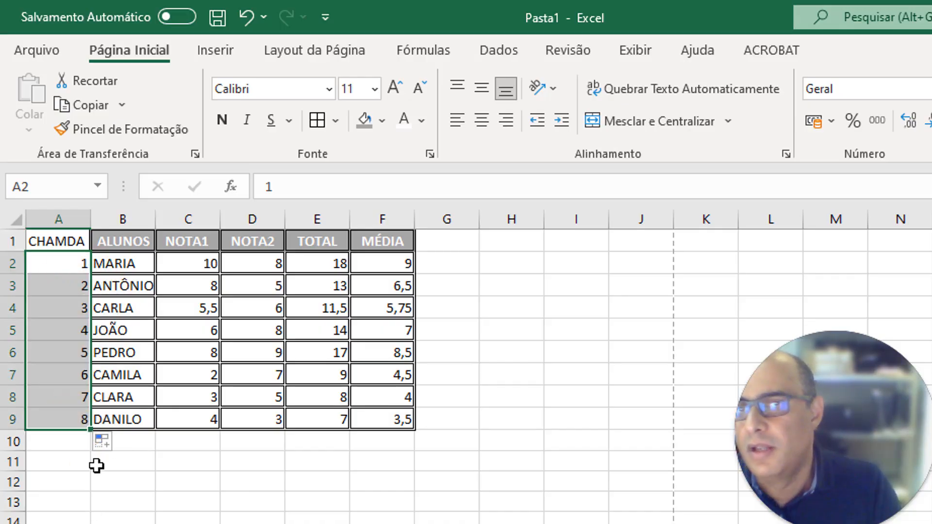
Enter the starting values 1 and 2 in E14:E15 and 10 and 20 in F14:F15.
{"action": "left_click", "coordinate": [299, 517]}
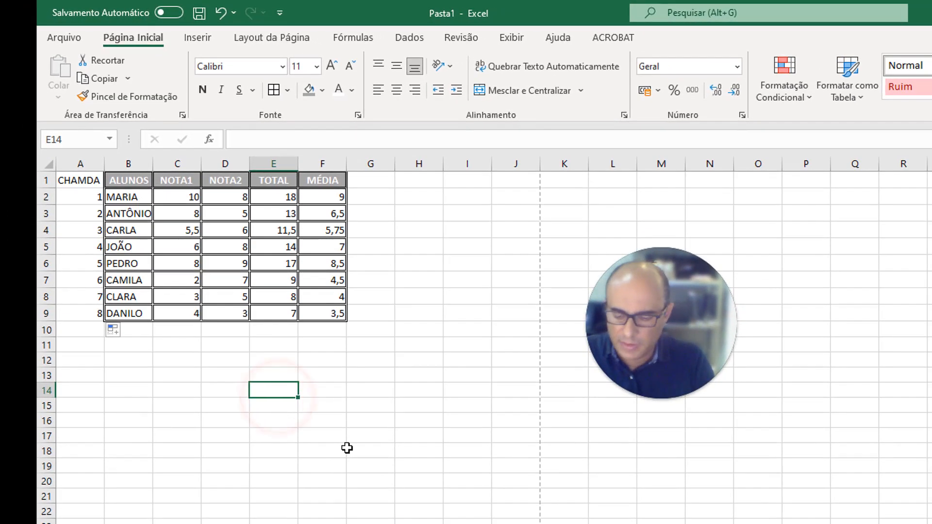
{"action": "type", "text": "1"}
{"action": "key", "text": "Return"}
{"action": "type", "text": "2"}
{"action": "key", "text": "Return"}
{"action": "left_click", "coordinate": [335, 393]}
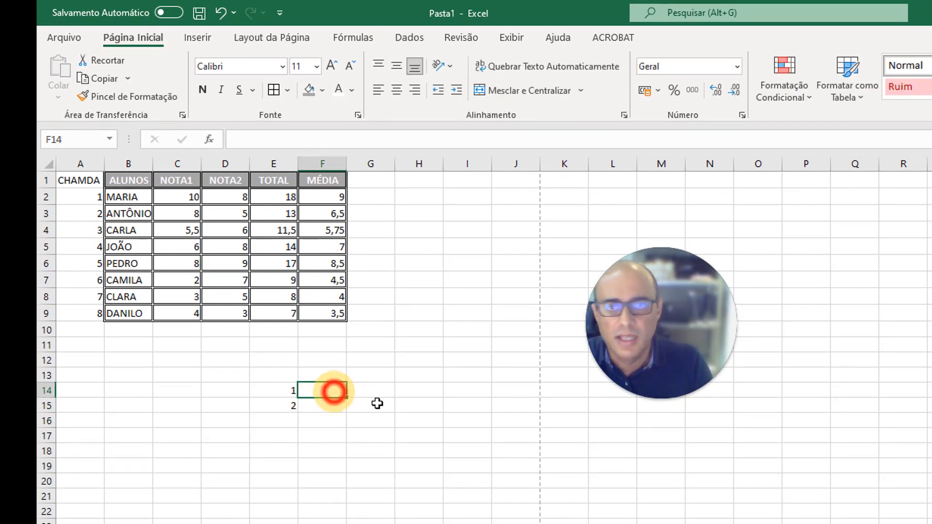
{"action": "type", "text": "10"}
{"action": "key", "text": "Return"}
{"action": "type", "text": "20"}
Enter JANEIRO in G14 and SEGUNDA-FEIRA in H14, and widen column H to fit its text.
{"action": "left_click", "coordinate": [378, 404]}
{"action": "key", "text": "Up"}
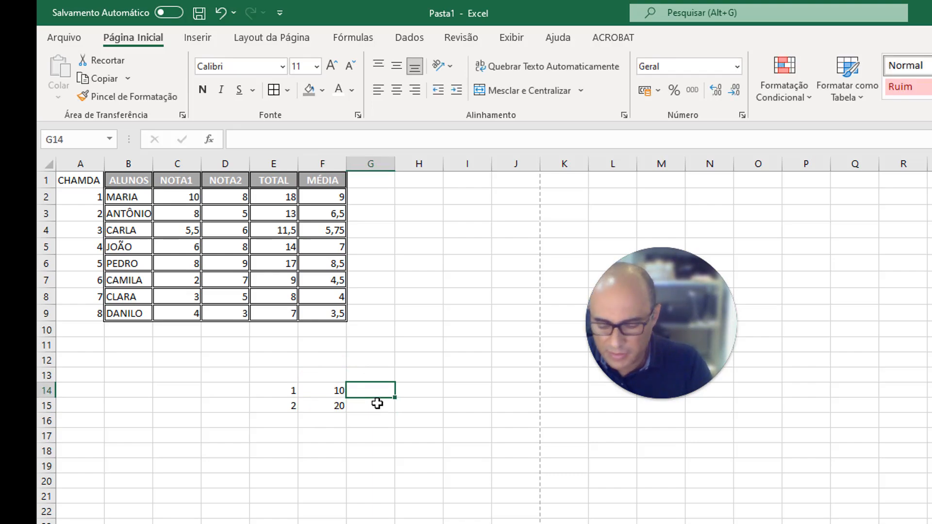
{"action": "type", "text": "JANEIRO"}
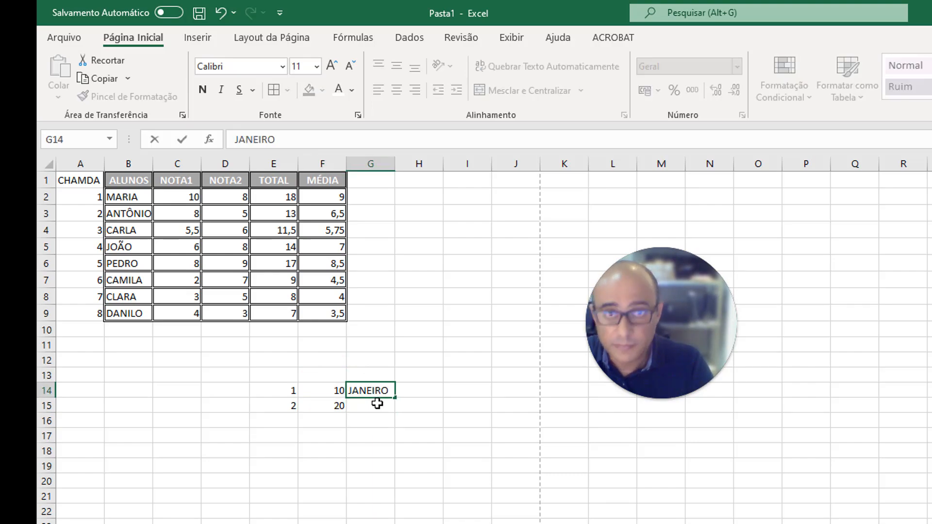
{"action": "key", "text": "Return"}
{"action": "key", "text": "Up"}
{"action": "key", "text": "Right"}
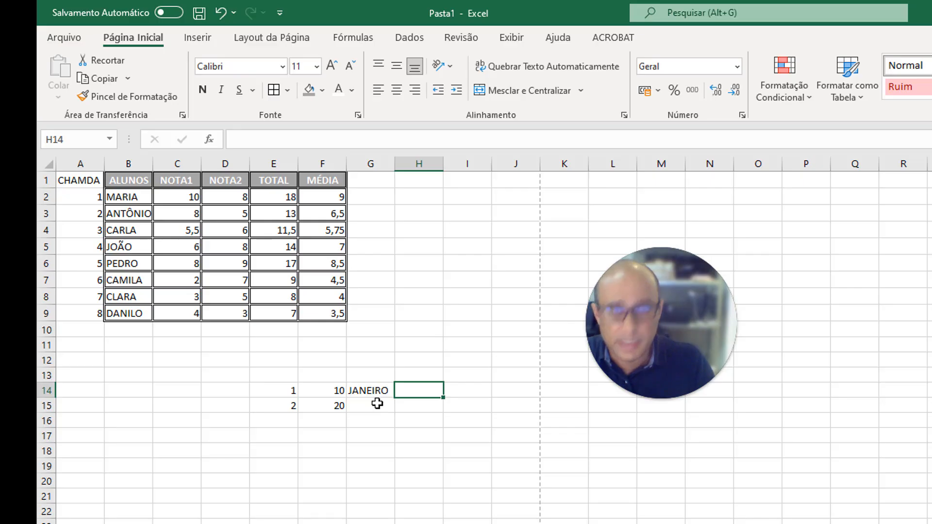
{"action": "type", "text": "SEGUNDA-FEIRA"}
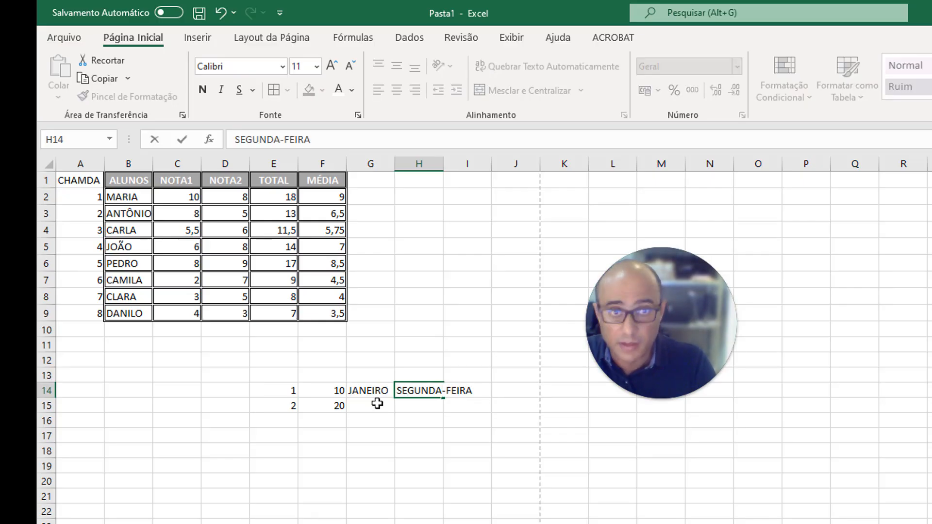
{"action": "key", "text": "Return"}
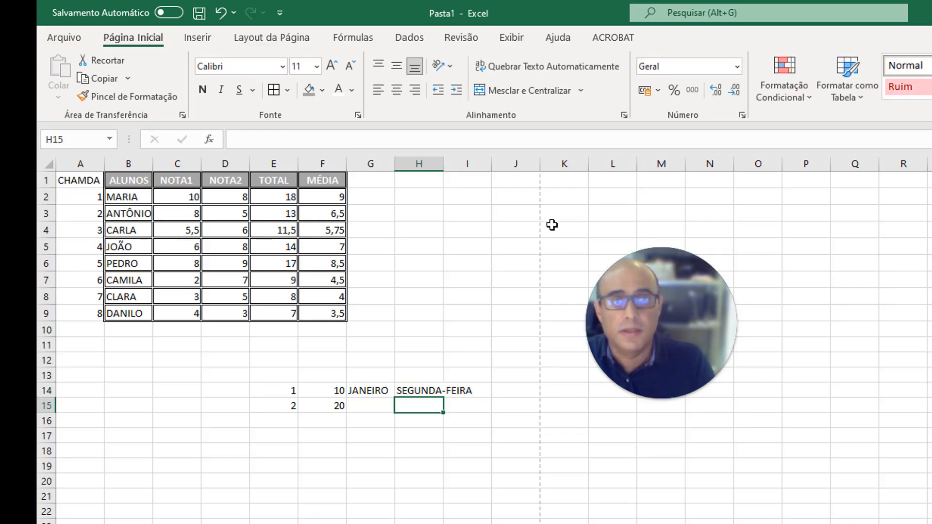
{"action": "left_click_drag", "start_coordinate": [444, 164], "coordinate": [499, 163]}
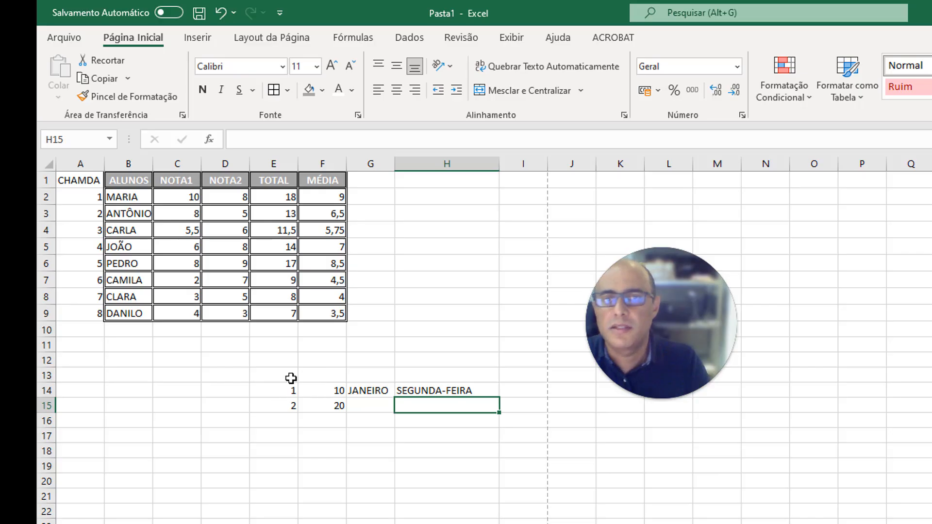
Extend the number series in E14:E15 and F14:F15 down to row 25.
{"action": "left_click_drag", "start_coordinate": [282, 391], "coordinate": [283, 407]}
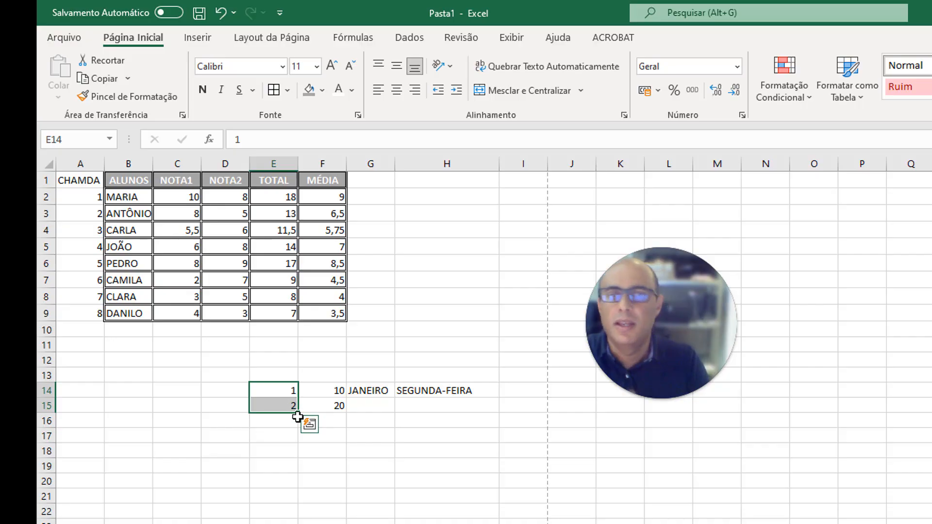
{"action": "left_click_drag", "start_coordinate": [301, 413], "coordinate": [300, 523]}
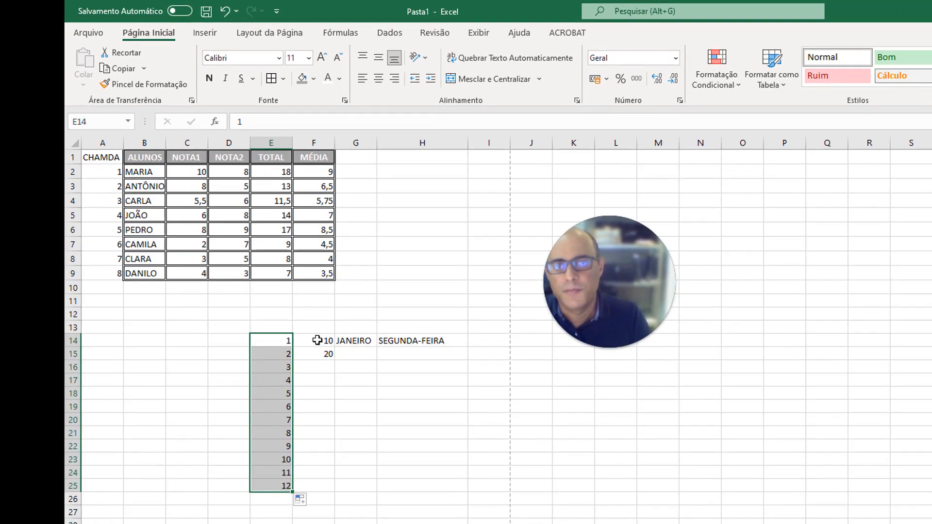
{"action": "left_click_drag", "start_coordinate": [317, 341], "coordinate": [333, 490]}
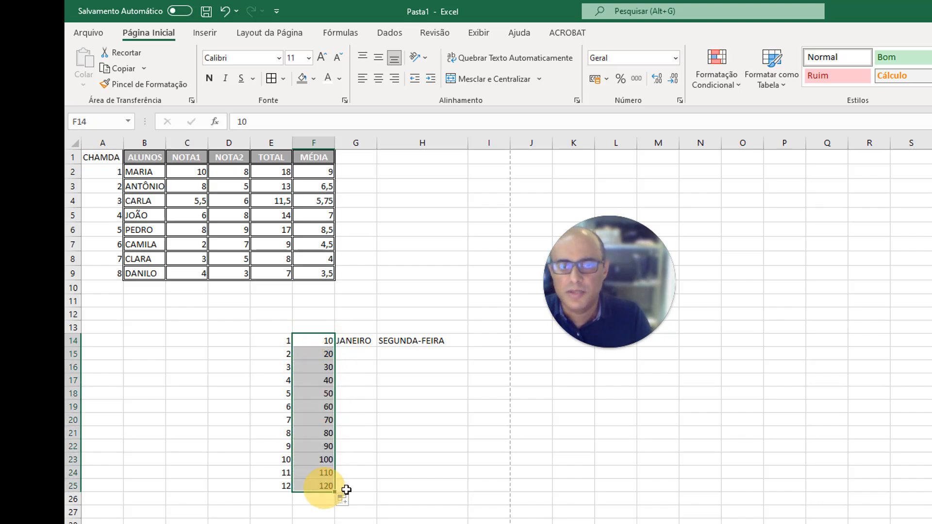
Enter 2 and 4 in D14:D15 and fill the series down to D25.
{"action": "left_click", "coordinate": [244, 340]}
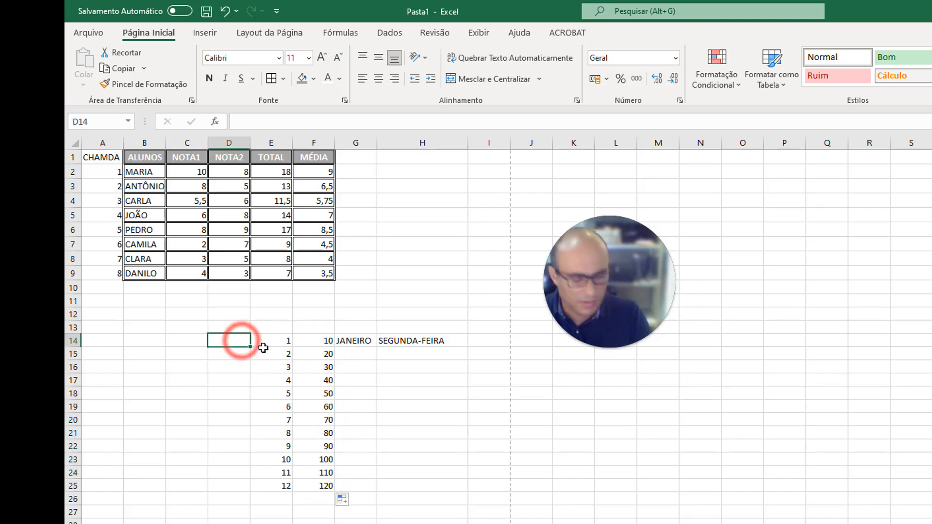
{"action": "type", "text": "2"}
{"action": "key", "text": "Return"}
{"action": "type", "text": "4"}
{"action": "key", "text": "Return"}
{"action": "left_click_drag", "start_coordinate": [243, 335], "coordinate": [249, 486]}
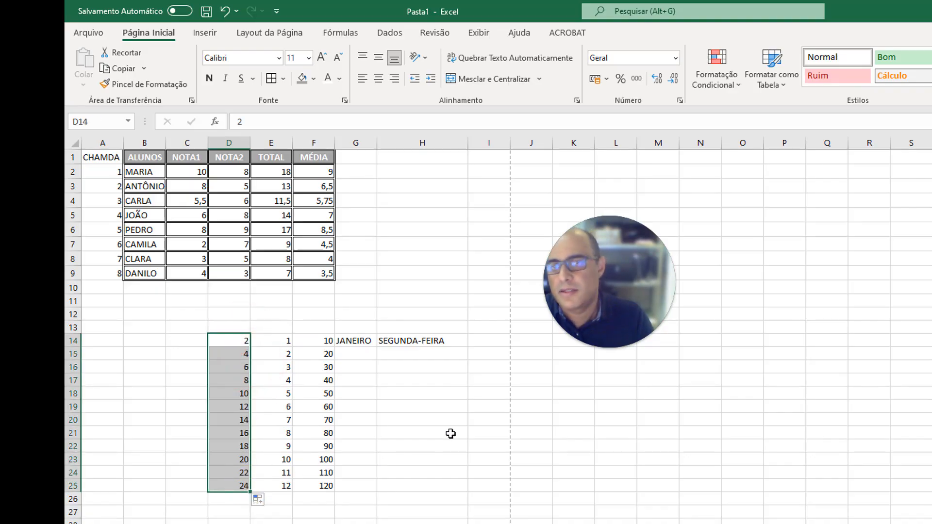
{"action": "left_click", "coordinate": [447, 487]}
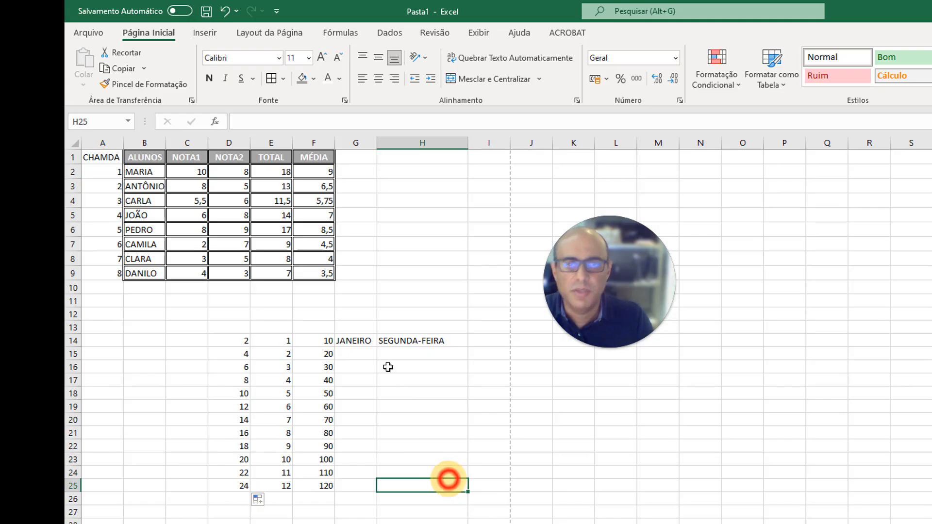
Fill the months from JANEIRO in G14 down to G25 and autofit the width of column G.
{"action": "left_click", "coordinate": [366, 340]}
{"action": "left_click_drag", "start_coordinate": [379, 346], "coordinate": [375, 486]}
{"action": "double_click", "coordinate": [379, 141]}
Fill the weekdays from SEGUNDA-FEIRA in H14 down to H20.
{"action": "left_click", "coordinate": [424, 344]}
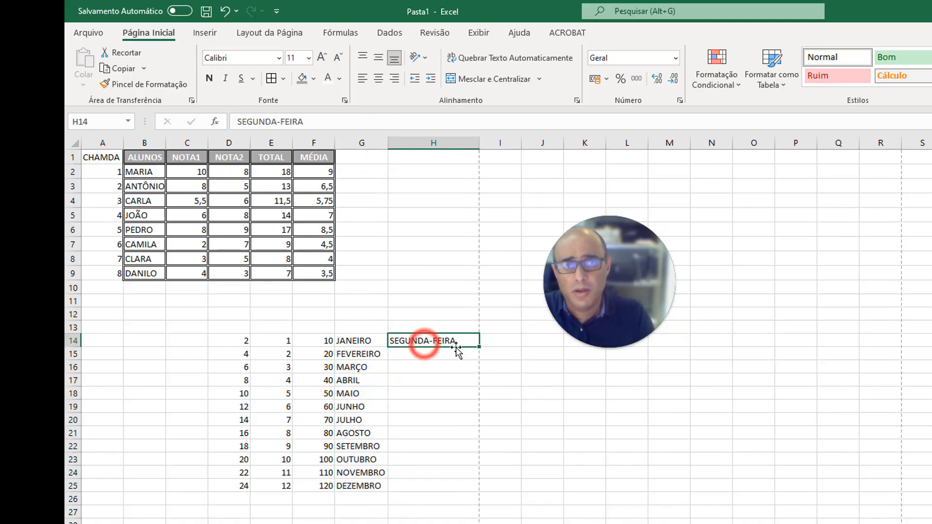
{"action": "left_click_drag", "start_coordinate": [478, 347], "coordinate": [474, 426]}
{"action": "left_click", "coordinate": [453, 485]}
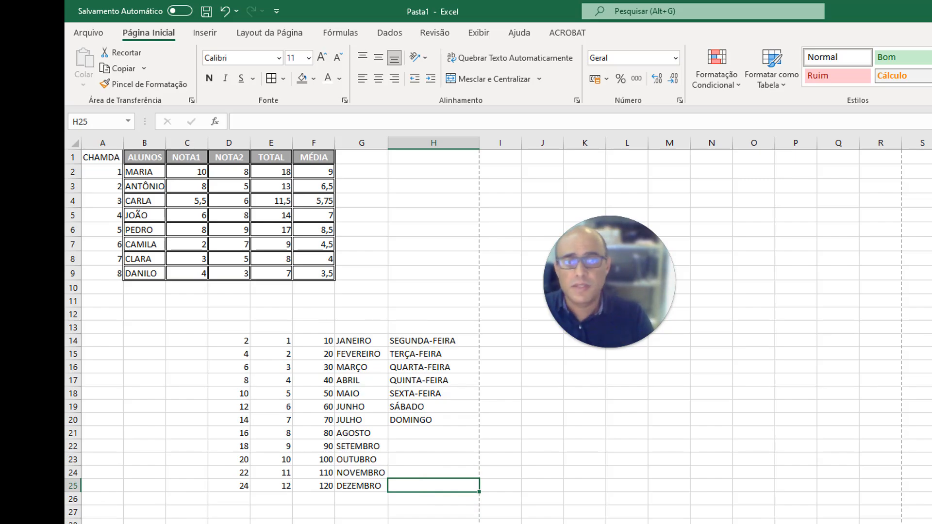
{"action": "left_click", "coordinate": [434, 523]}
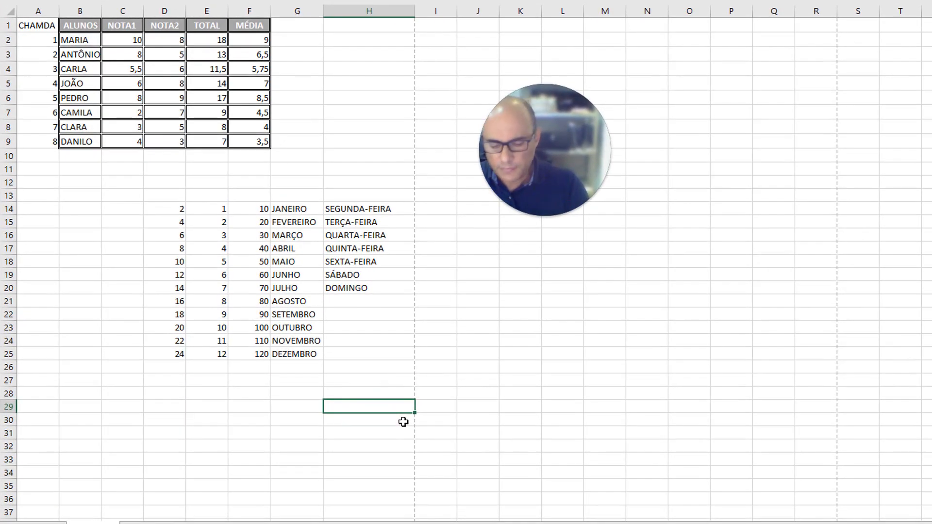
Enter BIT, BYTES, KILOBYTES, MEGABYTES, GIGABYTES and TERABYTES one below the other in H29:H34.
{"action": "key", "text": "Return"}
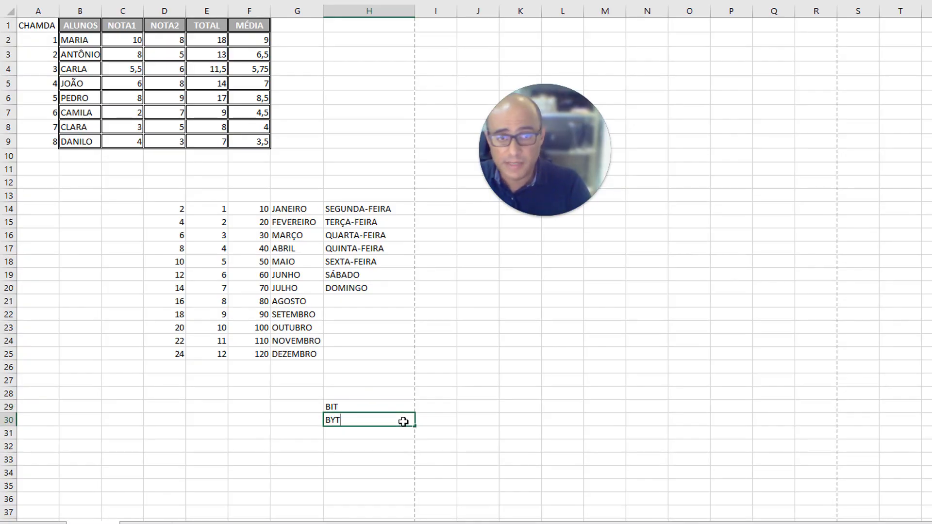
{"action": "type", "text": "BYTES"}
{"action": "key", "text": "Return"}
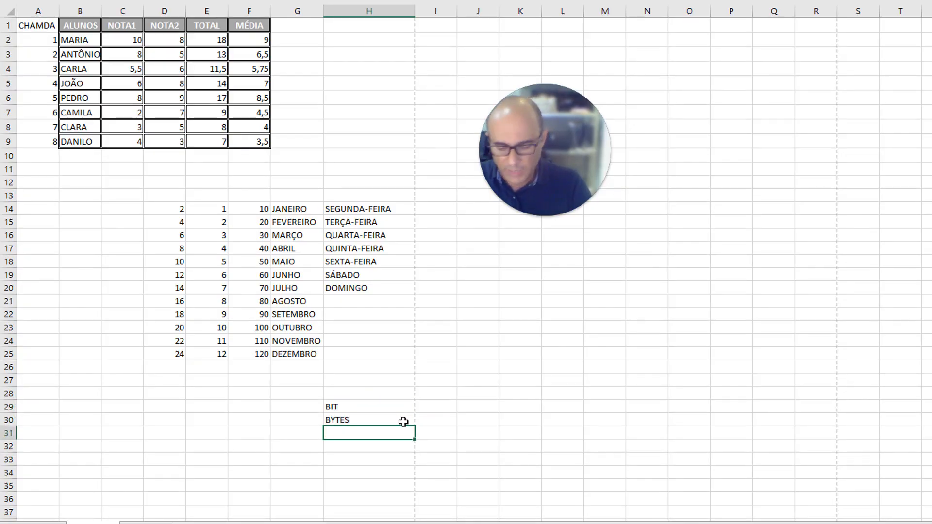
{"action": "type", "text": "KILOPBYTES"}
{"action": "key", "text": "Return"}
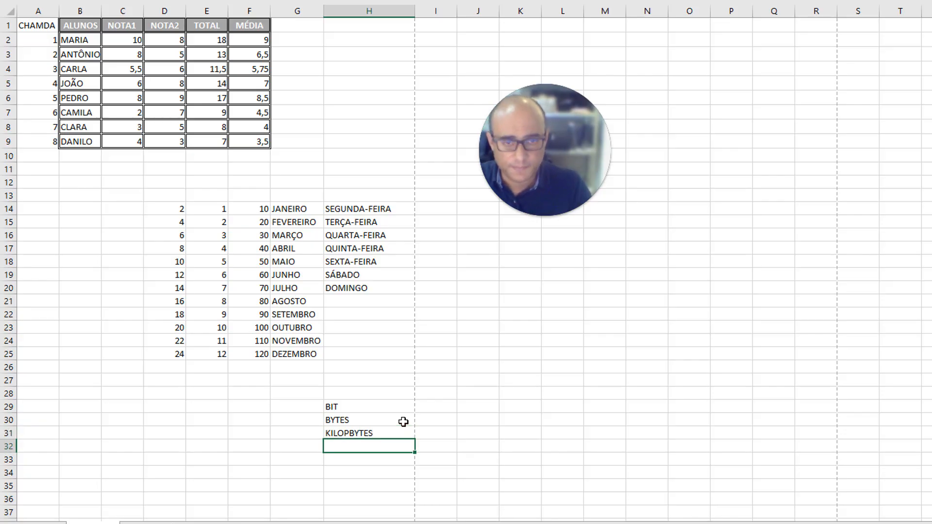
{"action": "key", "text": "Up"}
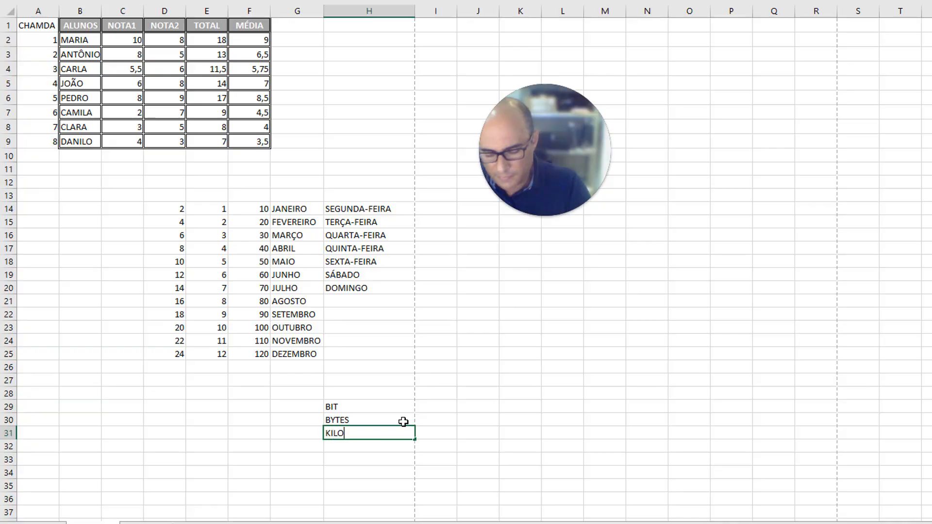
{"action": "key", "text": "Return"}
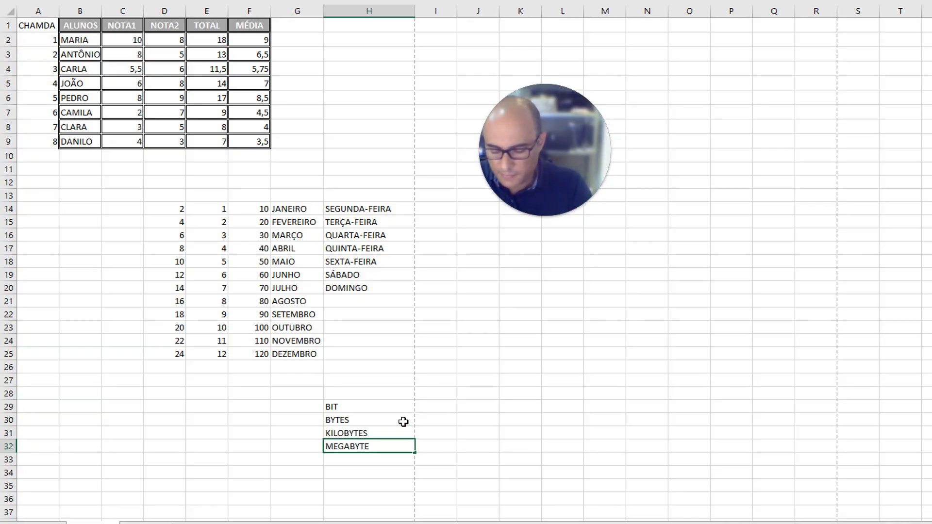
{"action": "type", "text": "S"}
{"action": "key", "text": "Return"}
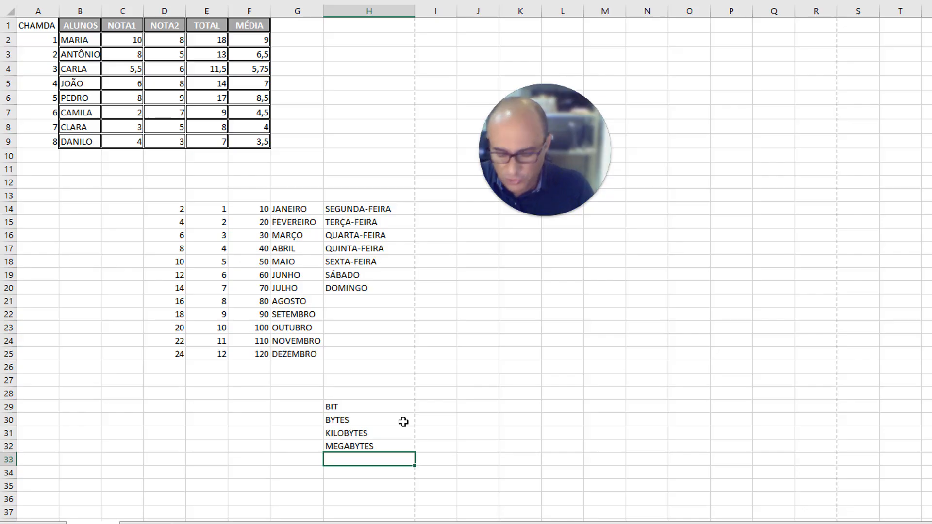
{"action": "key", "text": "Return"}
{"action": "type", "text": "TERABYTES"}
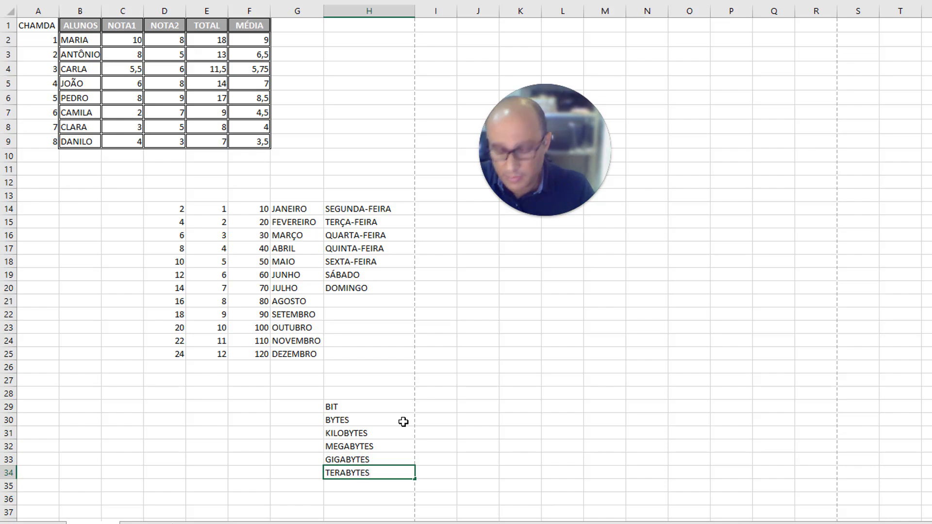
{"action": "key", "text": "Return"}
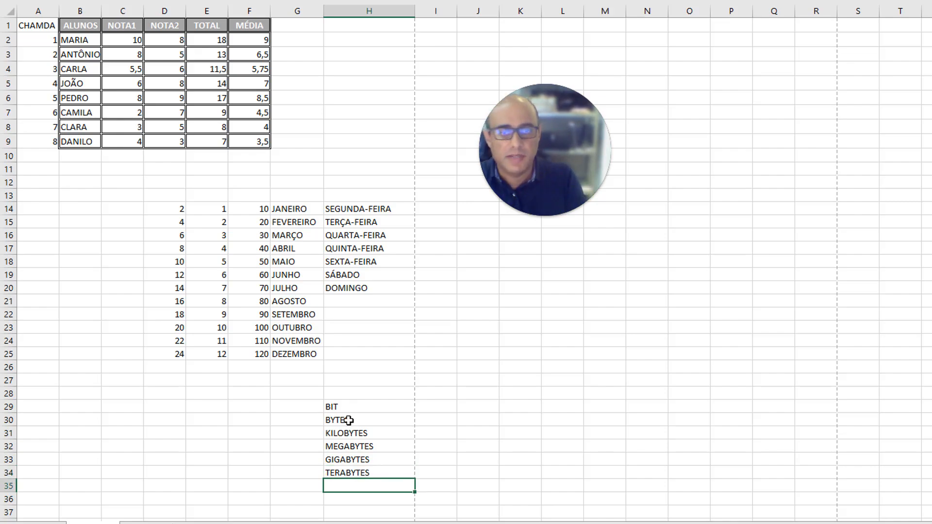
Try to autofill a series from BIT in F28 down to F35, and undo the fill.
{"action": "left_click_drag", "start_coordinate": [343, 404], "coordinate": [348, 470]}
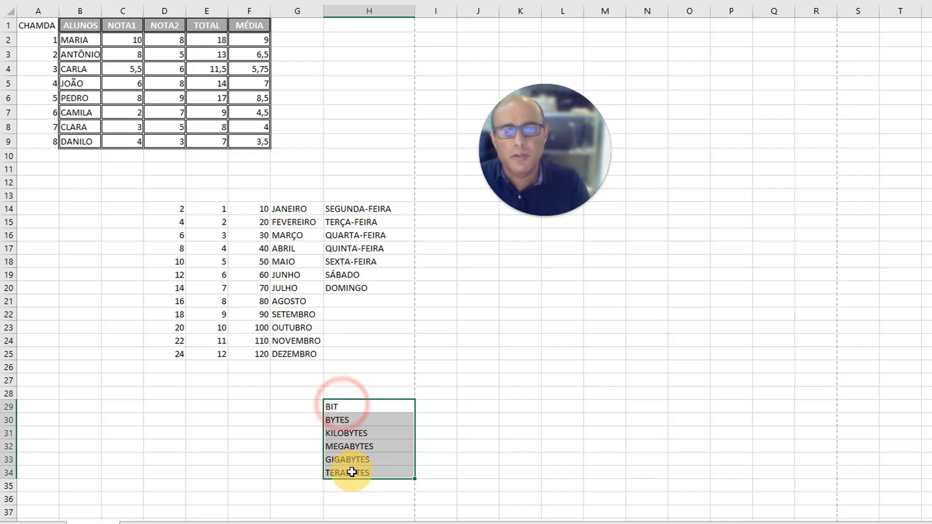
{"action": "left_click", "coordinate": [247, 393]}
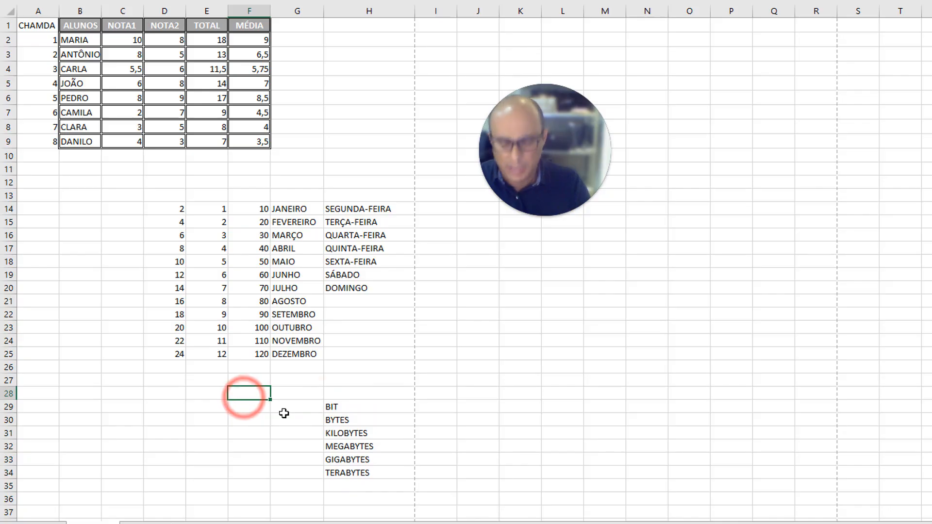
{"action": "type", "text": "BIT"}
{"action": "key", "text": "Return"}
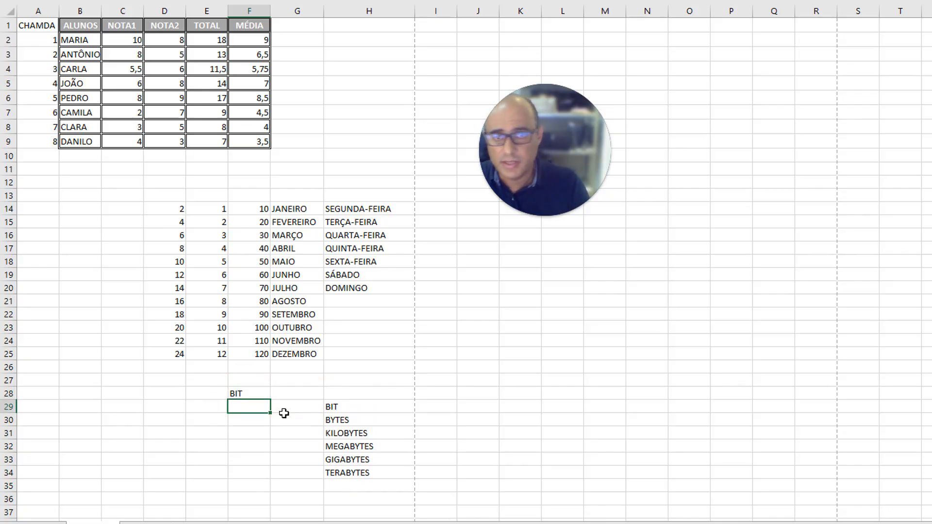
{"action": "left_click", "coordinate": [253, 386]}
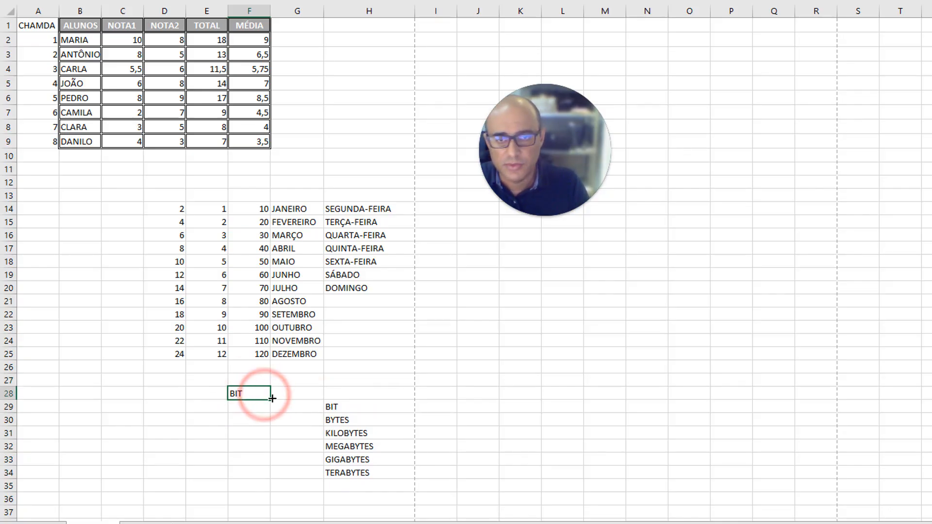
{"action": "left_click_drag", "start_coordinate": [270, 401], "coordinate": [283, 482]}
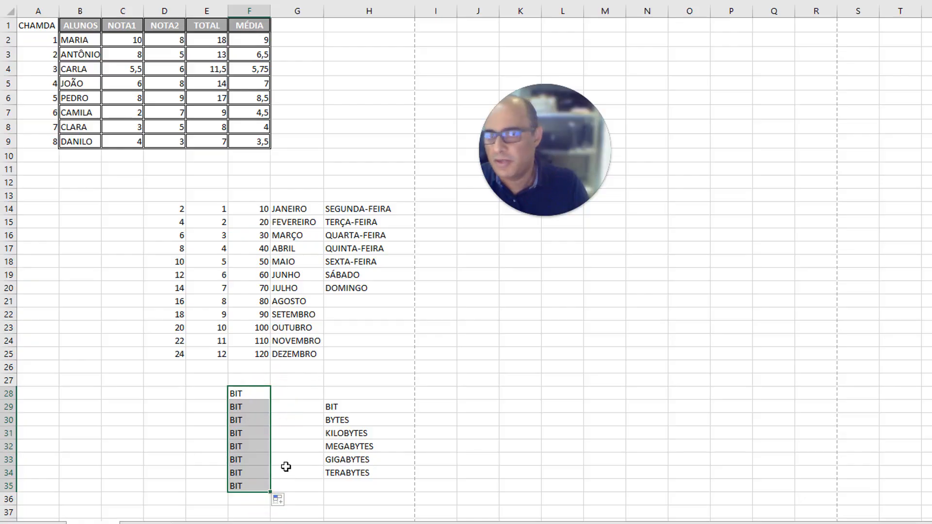
{"action": "key", "text": "ctrl+z"}
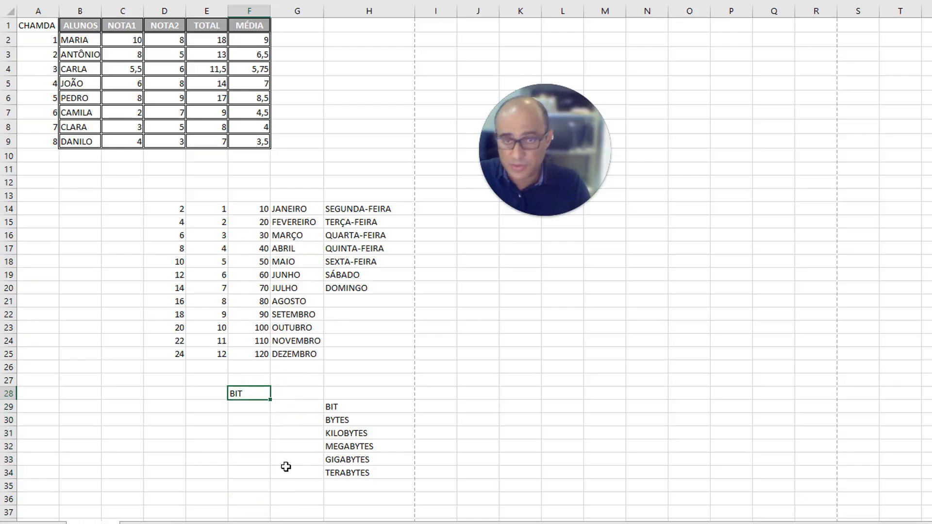
Open the custom lists editor (Editar Listas Personalizadas) from the advanced Excel options.
{"action": "left_click", "coordinate": [333, 406]}
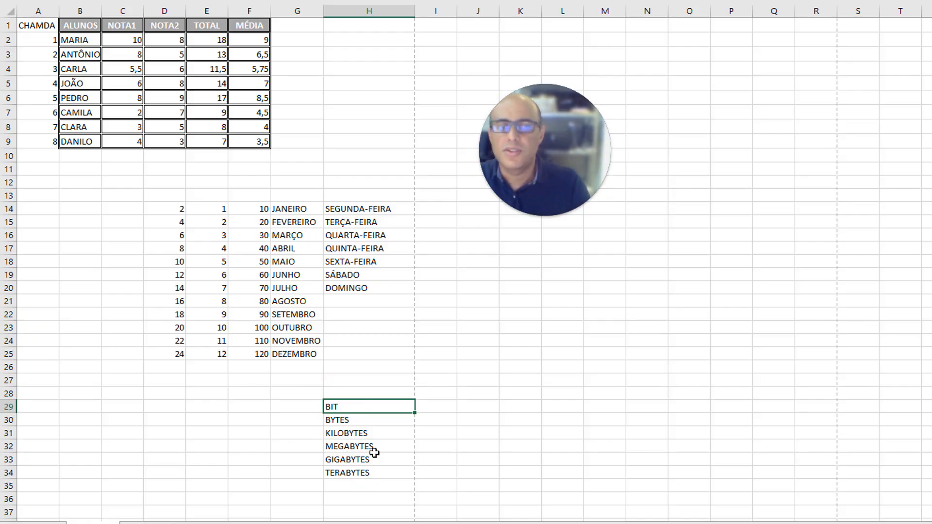
{"action": "left_click", "coordinate": [295, 421]}
{"action": "left_click", "coordinate": [334, 417]}
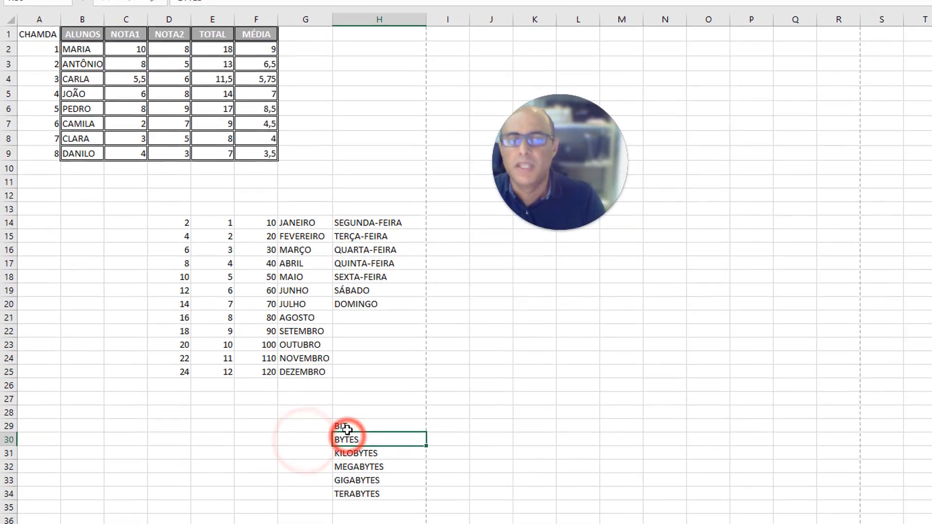
{"action": "left_click", "coordinate": [337, 407]}
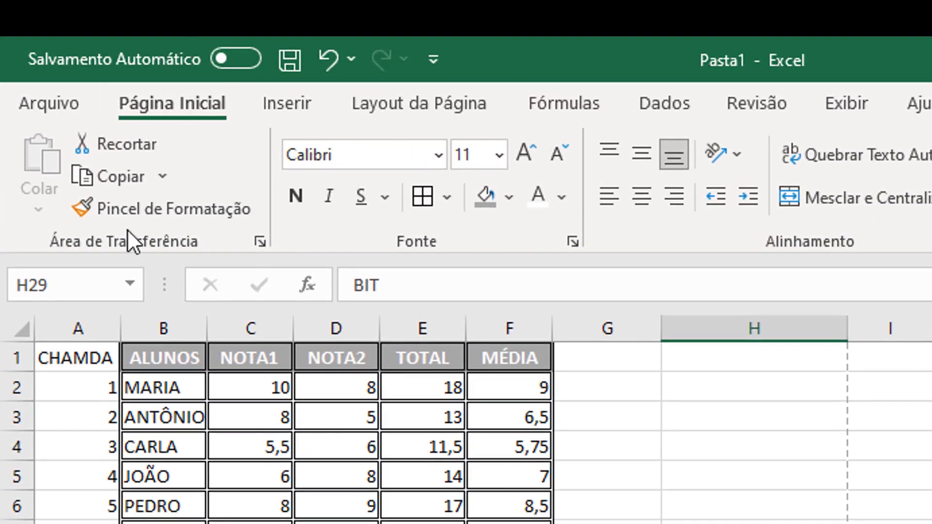
{"action": "left_click", "coordinate": [49, 105]}
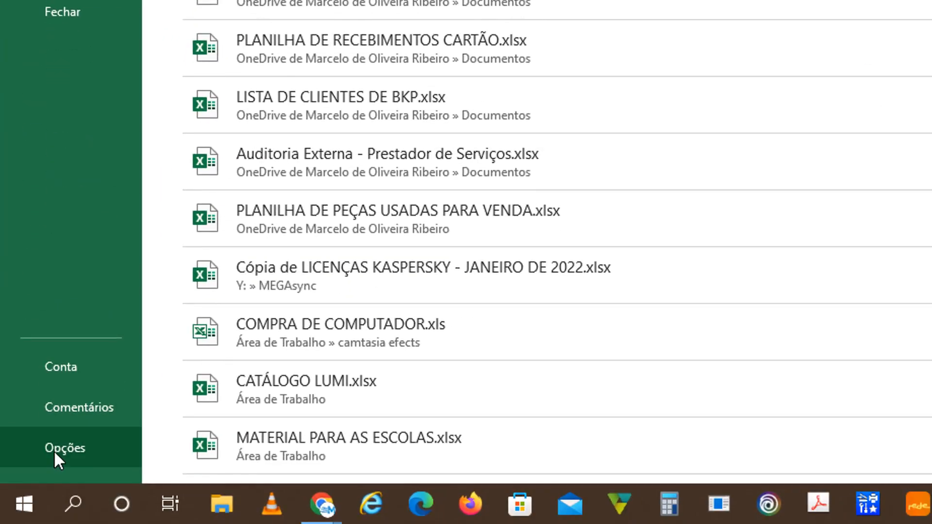
{"action": "left_click", "coordinate": [54, 449]}
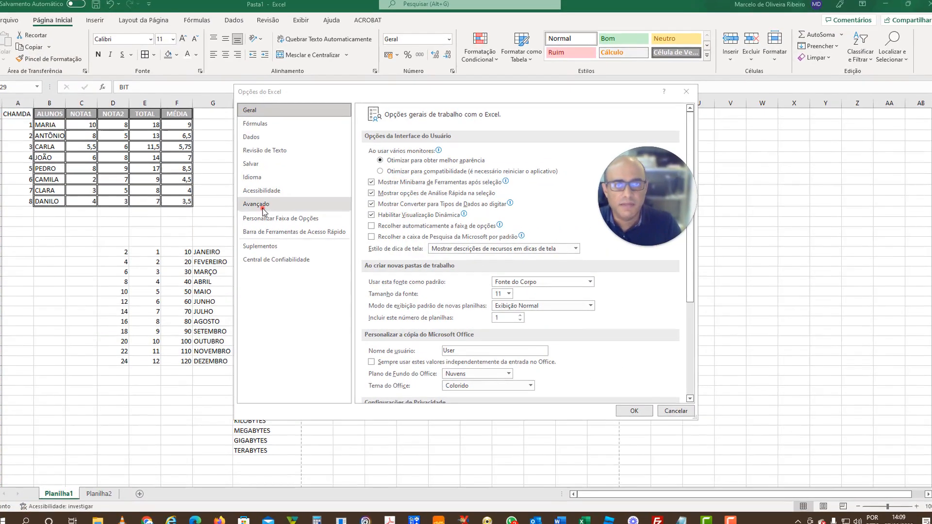
{"action": "left_click", "coordinate": [262, 212]}
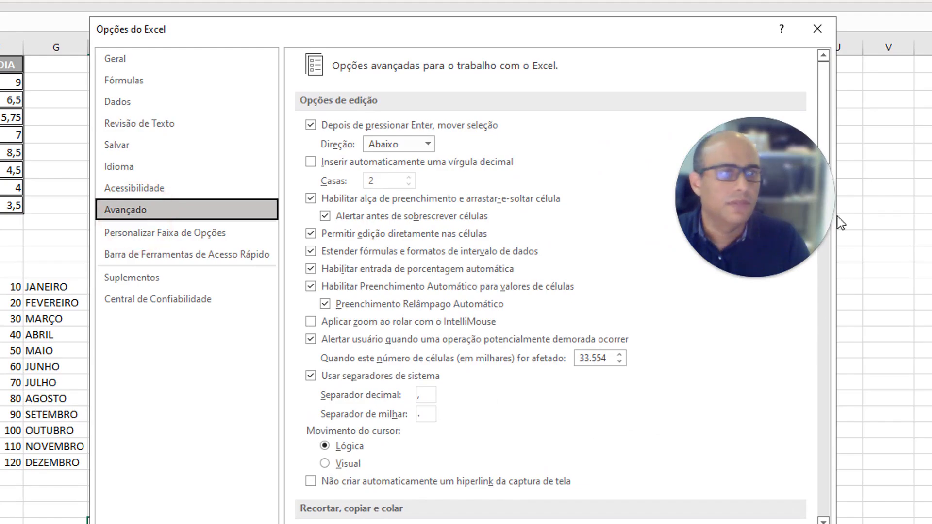
{"action": "left_click_drag", "start_coordinate": [826, 111], "coordinate": [832, 445]}
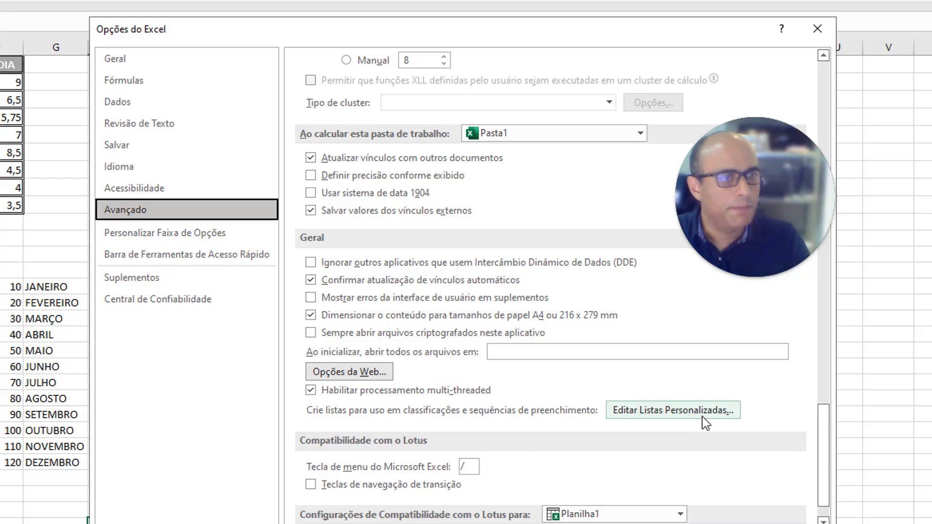
{"action": "left_click", "coordinate": [693, 417]}
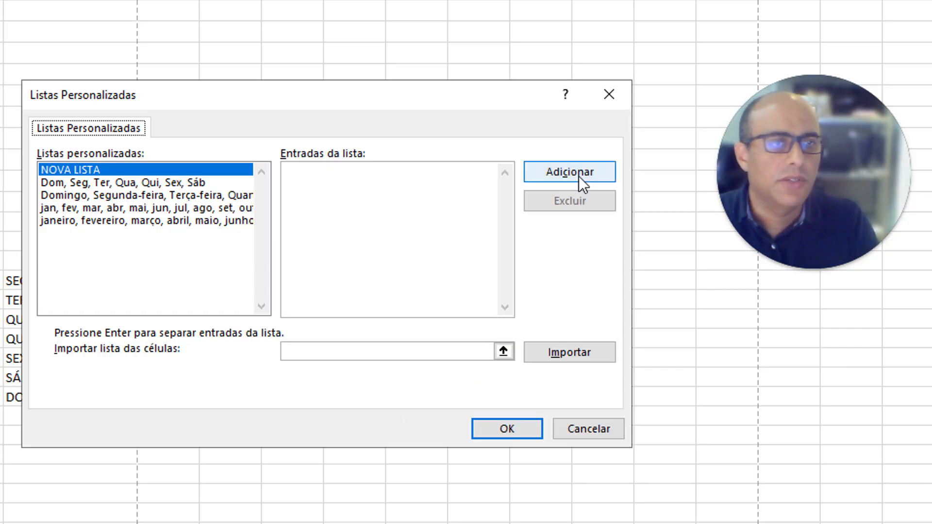
Import the cells H29:H34 as a new custom list and accept the custom list and Excel options.
{"action": "left_click", "coordinate": [504, 350]}
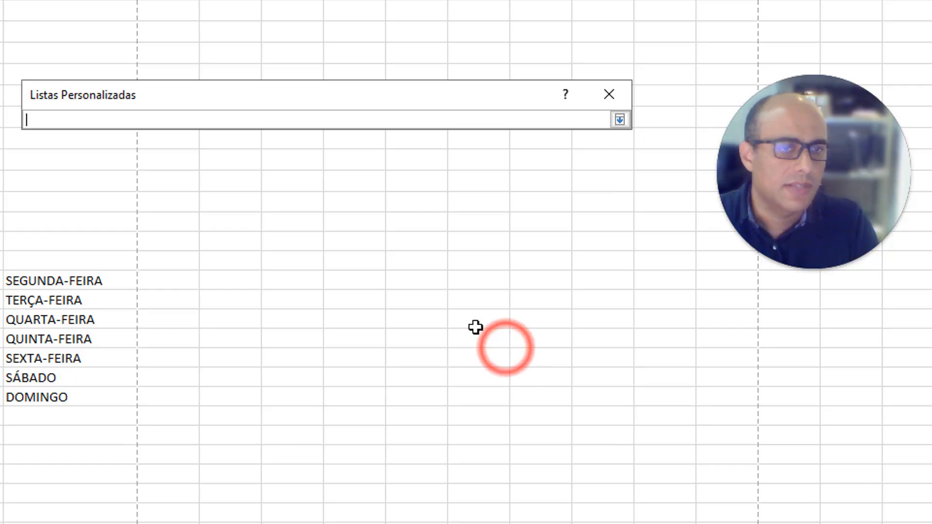
{"action": "left_click", "coordinate": [620, 120]}
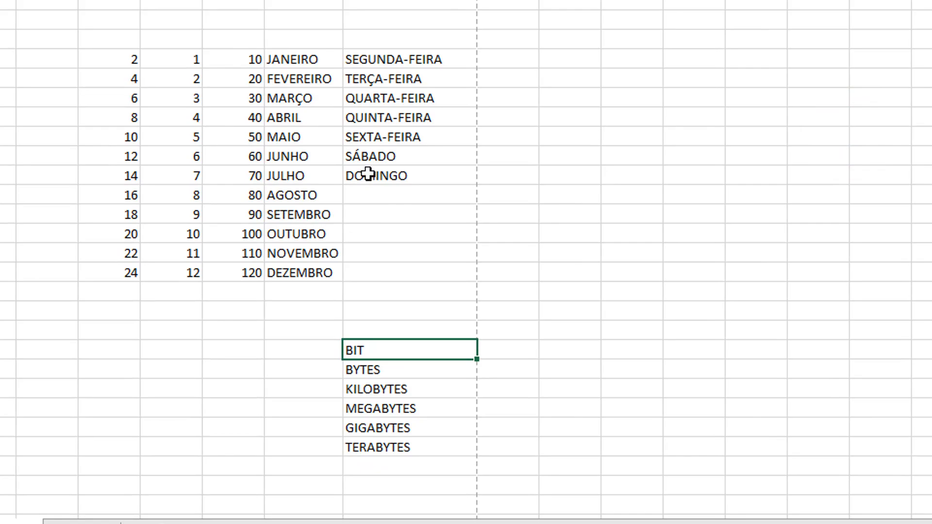
{"action": "left_click_drag", "start_coordinate": [368, 349], "coordinate": [370, 444]}
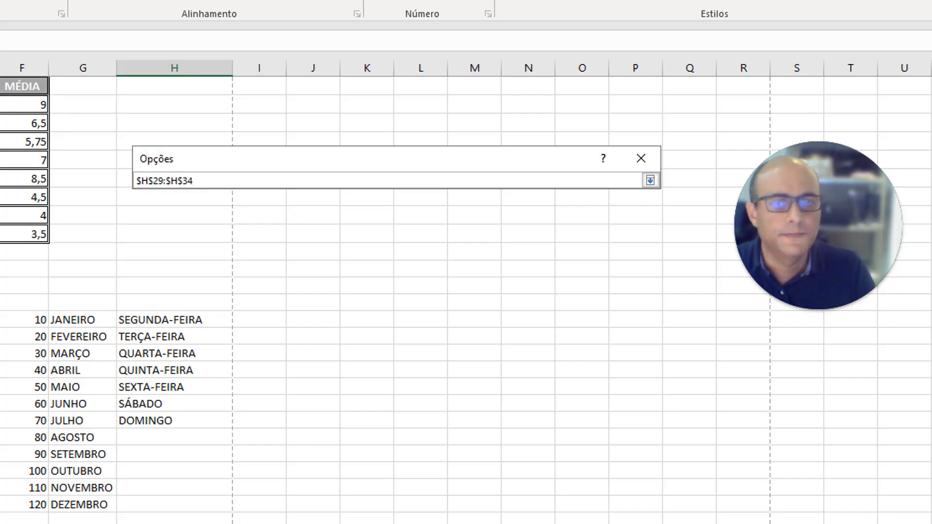
{"action": "left_click", "coordinate": [650, 180]}
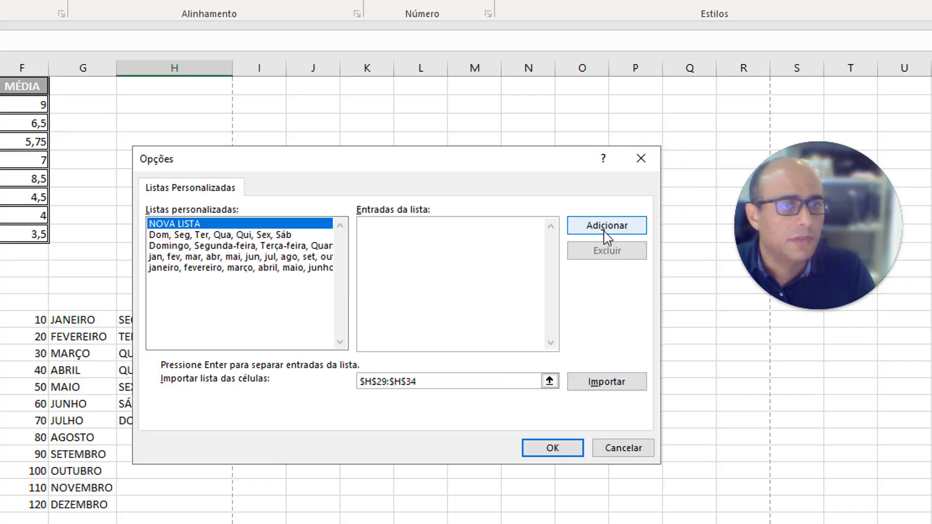
{"action": "left_click", "coordinate": [611, 383]}
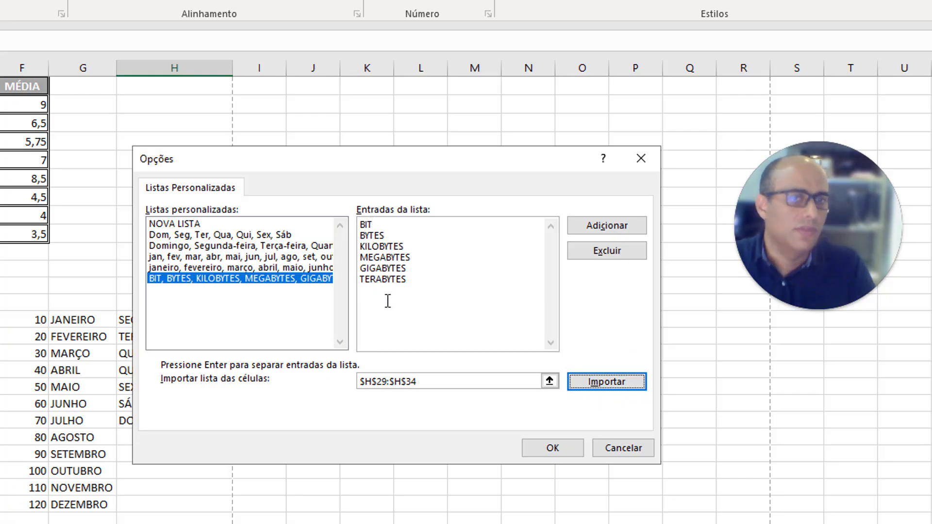
{"action": "left_click", "coordinate": [552, 447]}
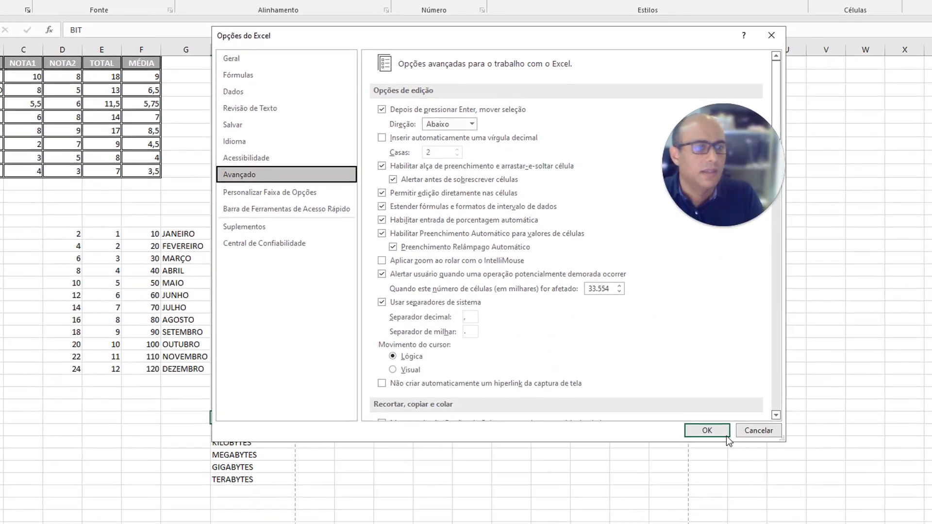
{"action": "left_click", "coordinate": [708, 491]}
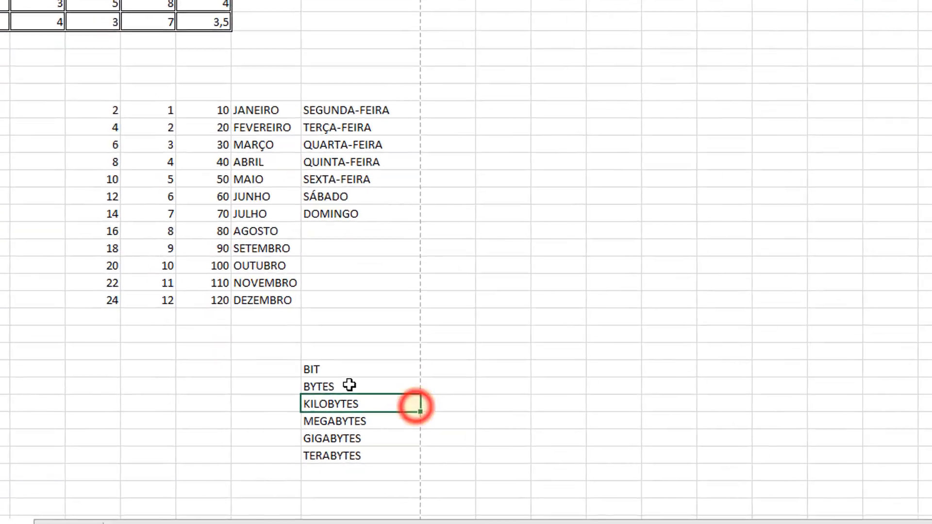
Clear the list in H29:H34 and autofill the custom list from BIT in H28 down to H33.
{"action": "left_click_drag", "start_coordinate": [241, 415], "coordinate": [245, 472]}
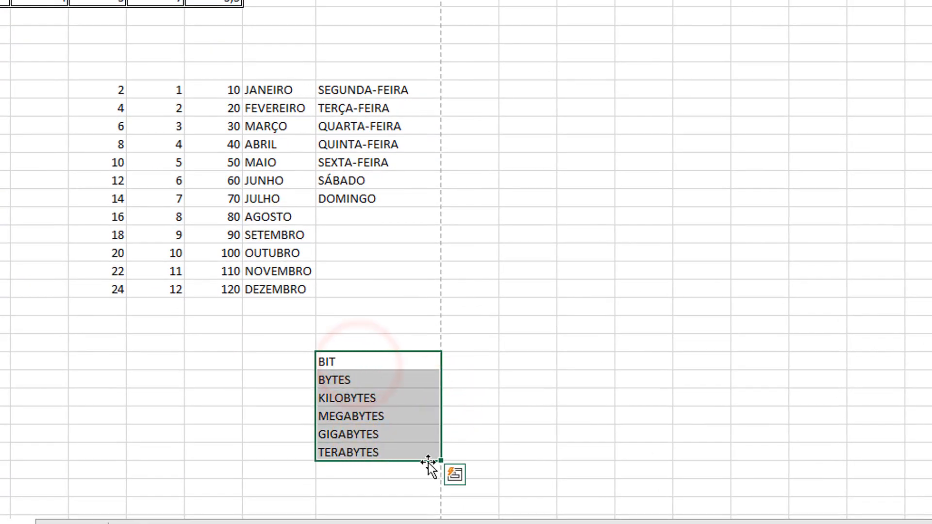
{"action": "key", "text": "Delete"}
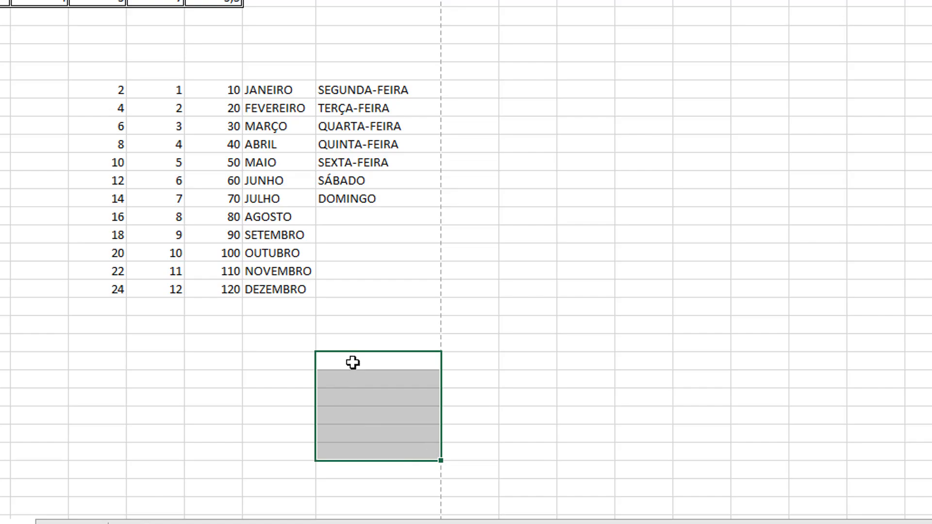
{"action": "left_click", "coordinate": [354, 341]}
{"action": "type", "text": "BIT"}
{"action": "key", "text": "Return"}
{"action": "left_click", "coordinate": [368, 343]}
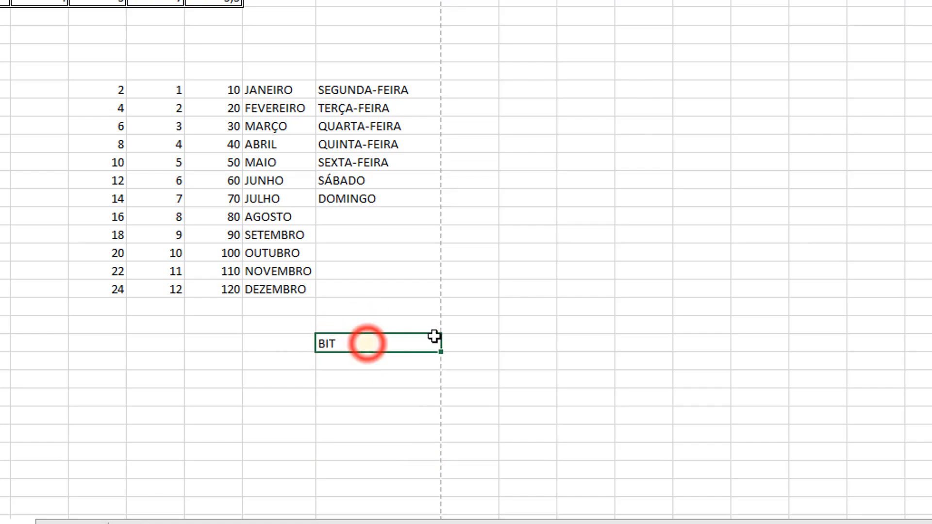
{"action": "left_click_drag", "start_coordinate": [440, 351], "coordinate": [434, 437]}
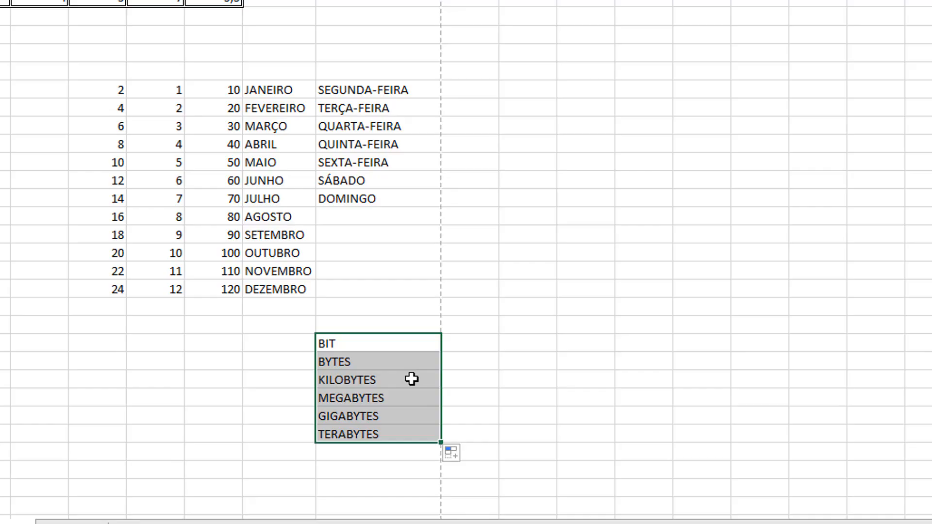
{"action": "left_click", "coordinate": [262, 345]}
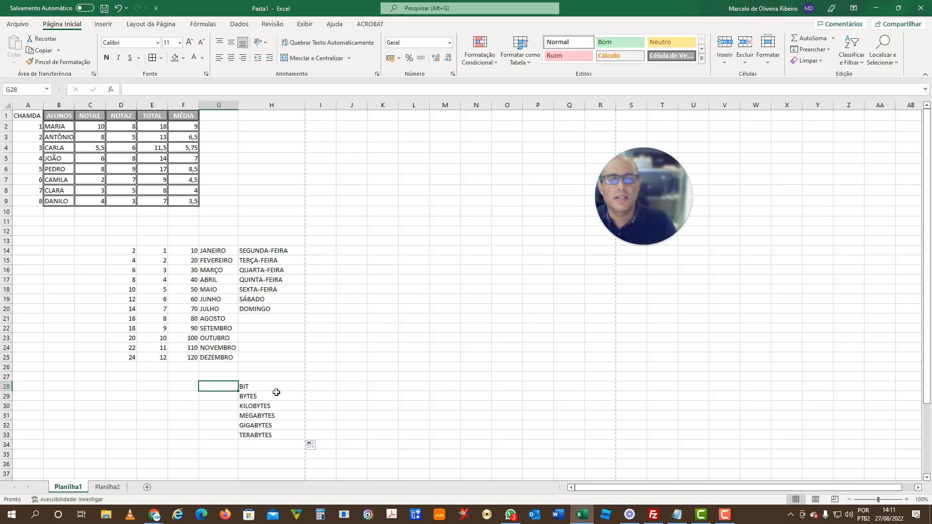
{"action": "left_click", "coordinate": [115, 388]}
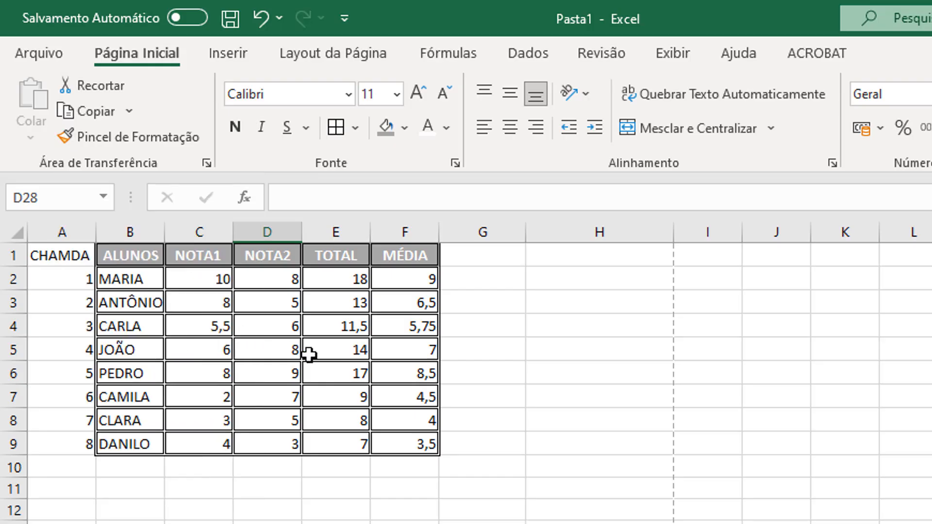
Copy the NOTA2 header's formatting onto the CHAMDA header in A1 with the Format Painter.
{"action": "left_click", "coordinate": [62, 255]}
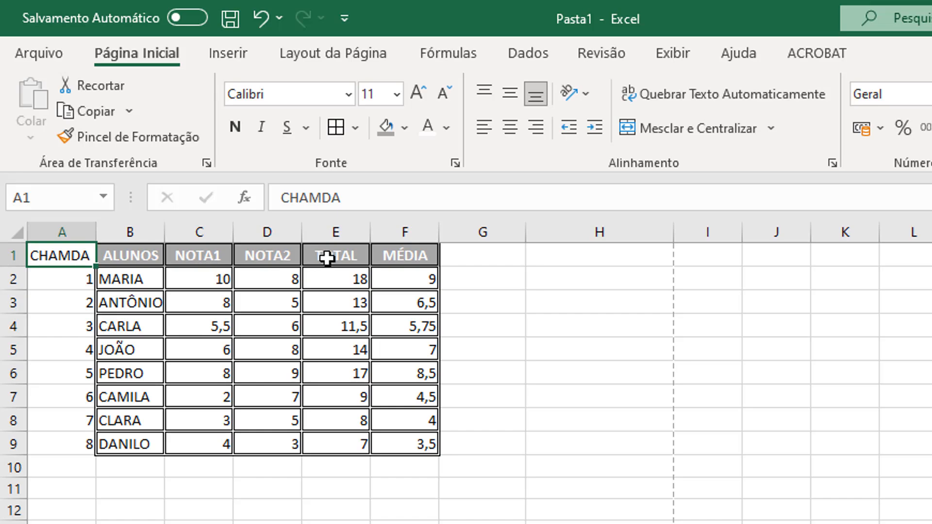
{"action": "left_click", "coordinate": [278, 264]}
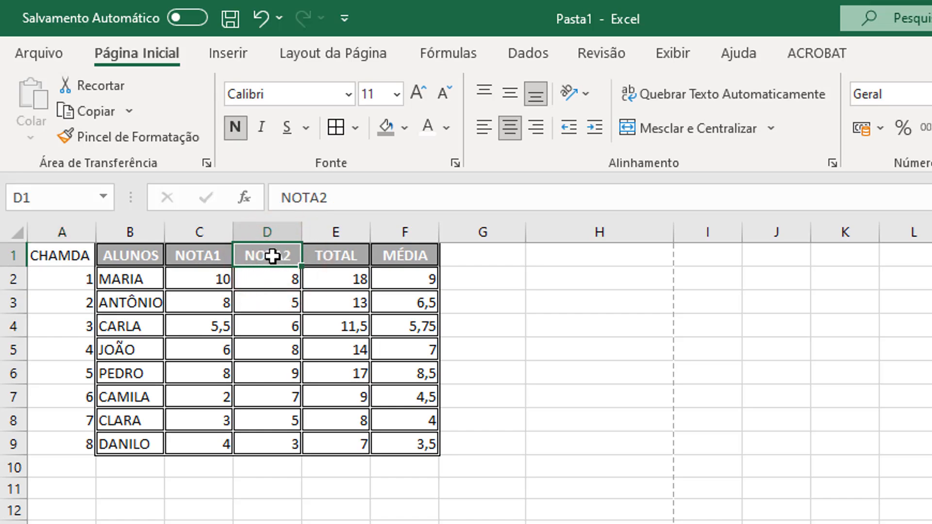
{"action": "left_click", "coordinate": [136, 138]}
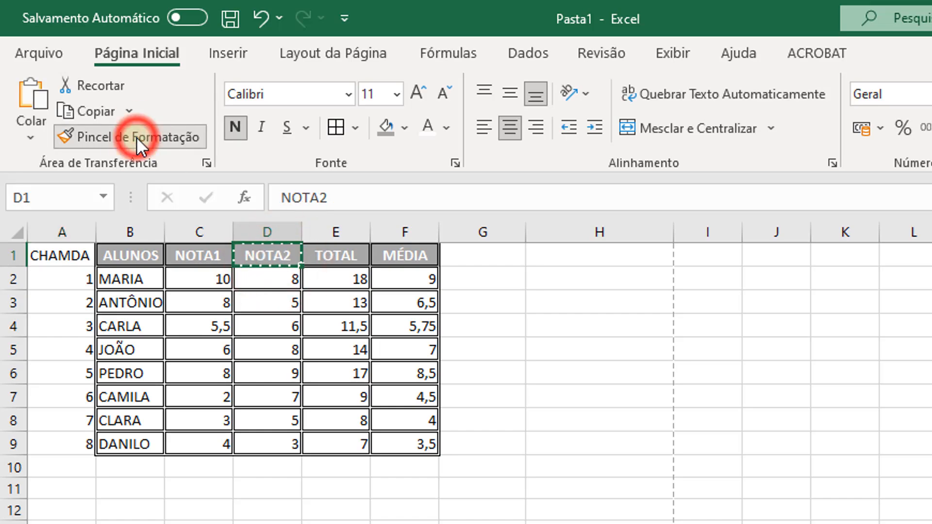
{"action": "left_click", "coordinate": [54, 258]}
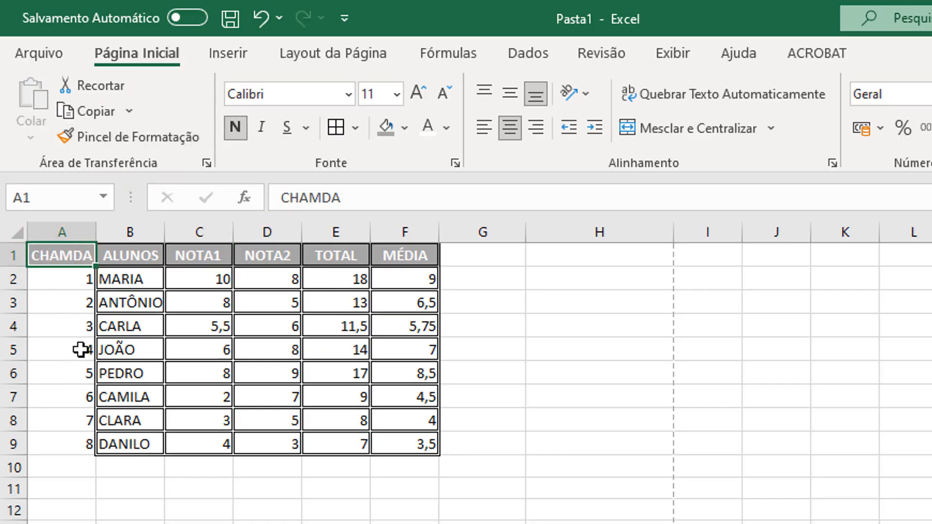
Copy the formatting of grade cell C3 onto the numbering cells A2:A9 with the Format Painter.
{"action": "left_click", "coordinate": [208, 299]}
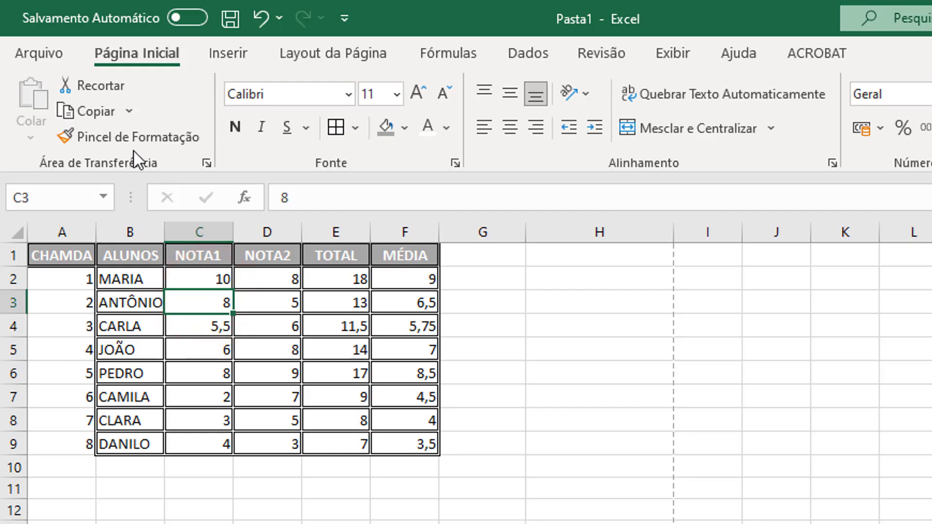
{"action": "left_click", "coordinate": [127, 136]}
{"action": "left_click", "coordinate": [73, 278]}
{"action": "left_click_drag", "start_coordinate": [71, 290], "coordinate": [66, 439]}
{"action": "left_click", "coordinate": [125, 522]}
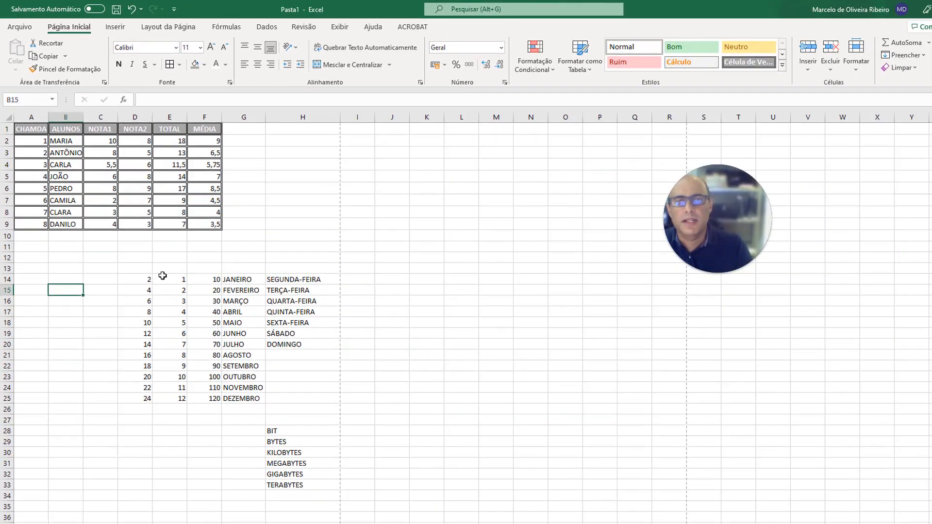
Enter the headings TITULO in D13, TUTILO in E13 and TITULO in F13.
{"action": "left_click", "coordinate": [139, 270]}
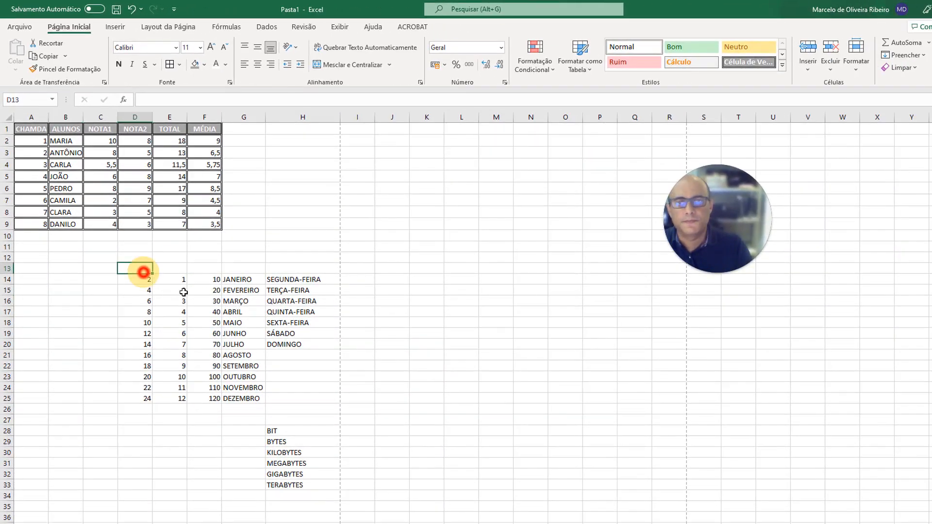
{"action": "type", "text": "TITU"}
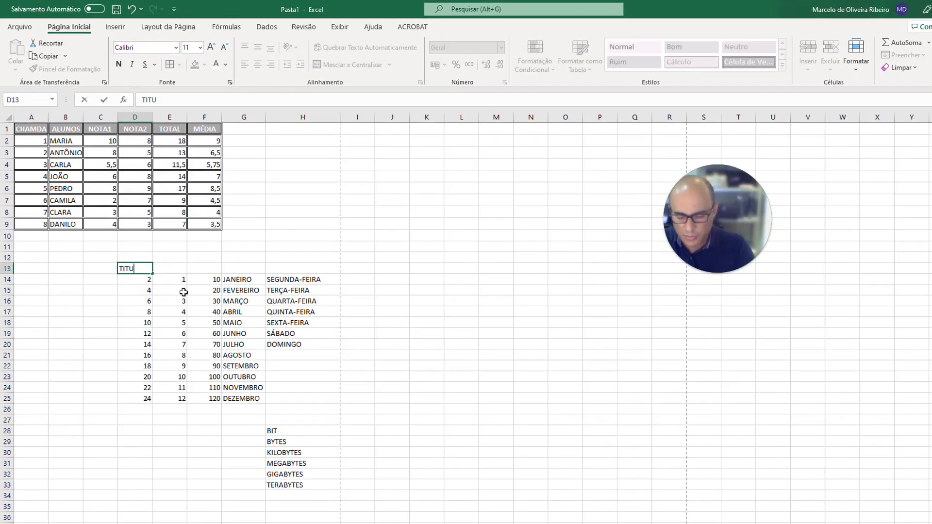
{"action": "type", "text": "LO"}
{"action": "key", "text": "Tab"}
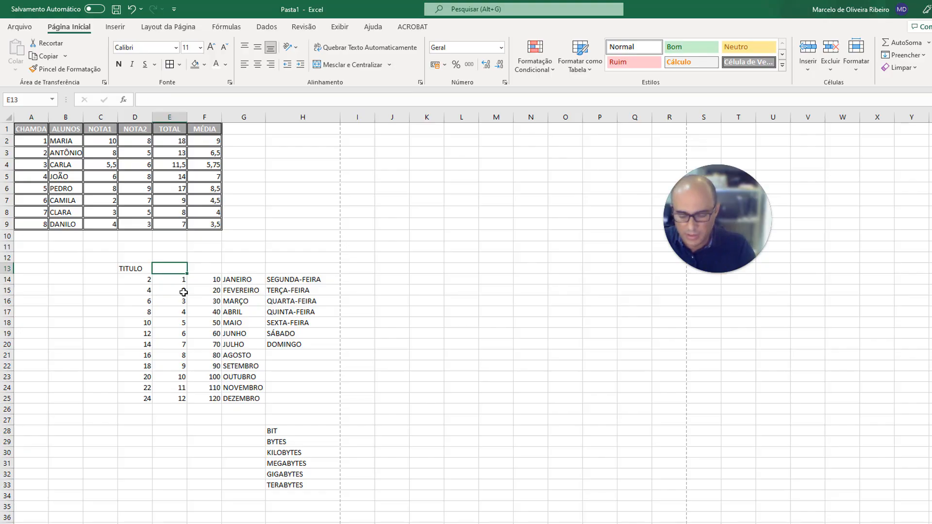
{"action": "type", "text": "TUTILO"}
{"action": "key", "text": "Tab"}
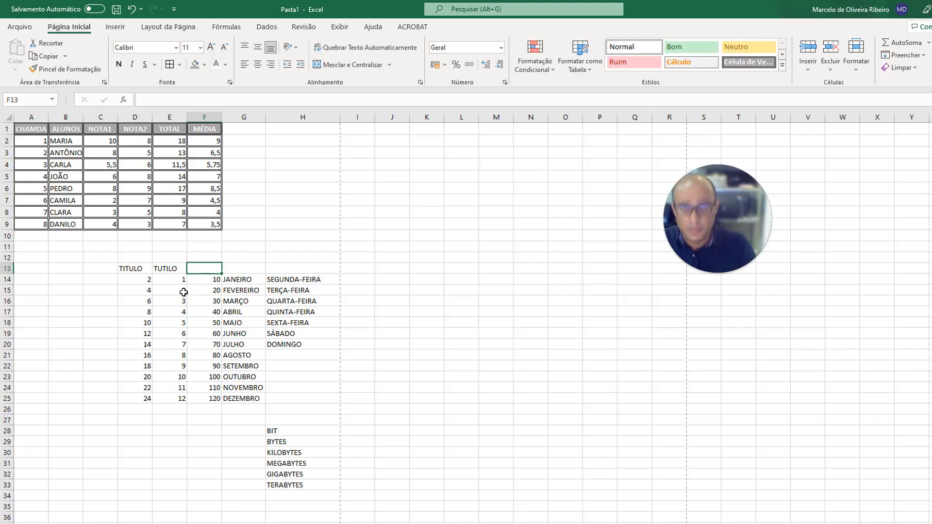
{"action": "type", "text": "TI"}
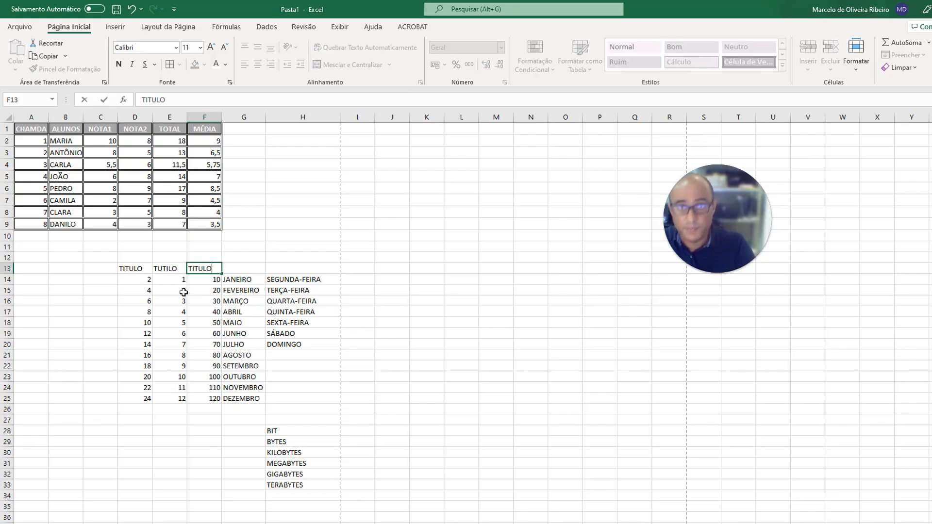
{"action": "type", "text": "TULO"}
{"action": "left_click", "coordinate": [312, 244]}
Move the heading in E13 to B29 and the heading in F13 to H11.
{"action": "left_click", "coordinate": [194, 129]}
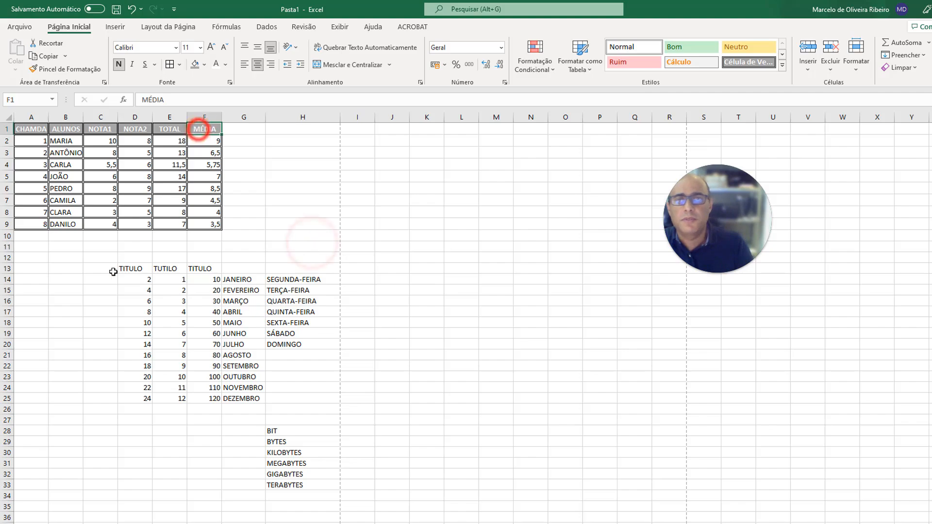
{"action": "left_click_drag", "start_coordinate": [167, 272], "coordinate": [68, 443]}
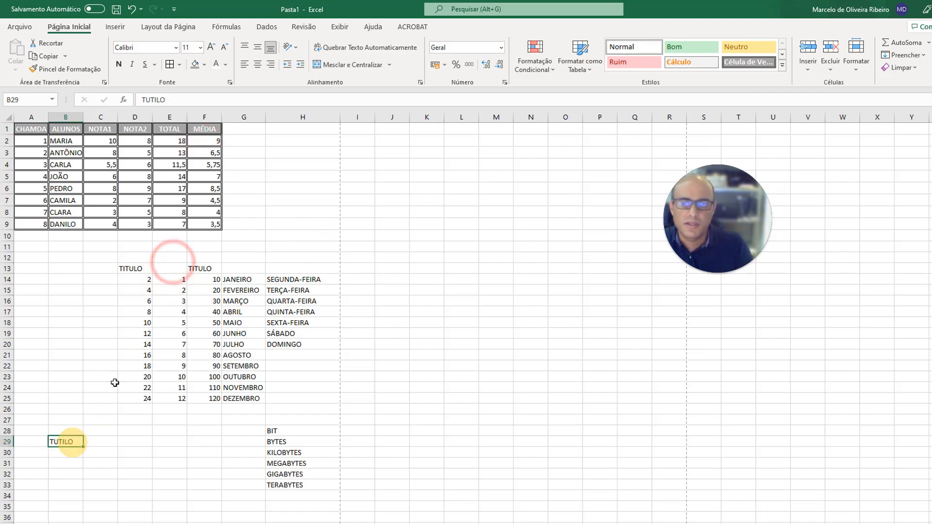
{"action": "left_click", "coordinate": [199, 268]}
{"action": "left_click_drag", "start_coordinate": [202, 262], "coordinate": [277, 248]}
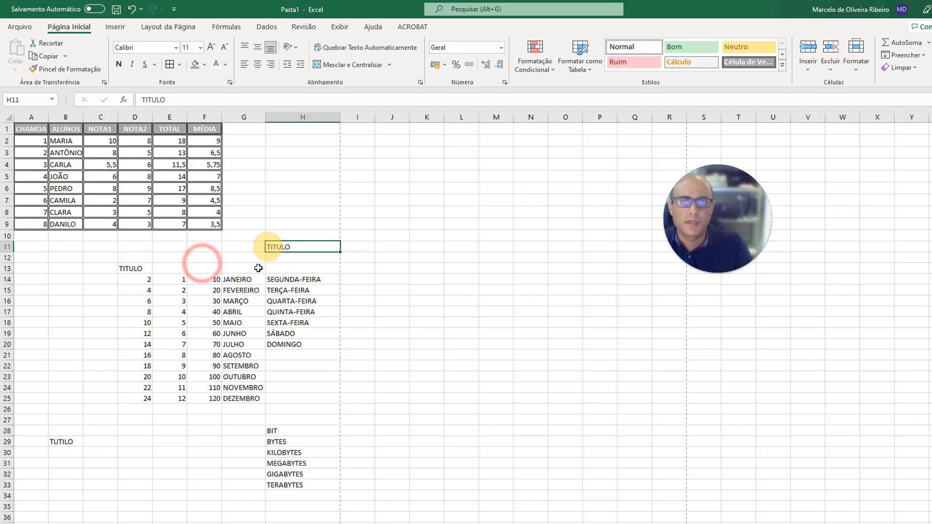
Lock the Format Painter on the NOTA1 header's formatting and apply it to the headings in D13, H11 and B29.
{"action": "left_click", "coordinate": [104, 130]}
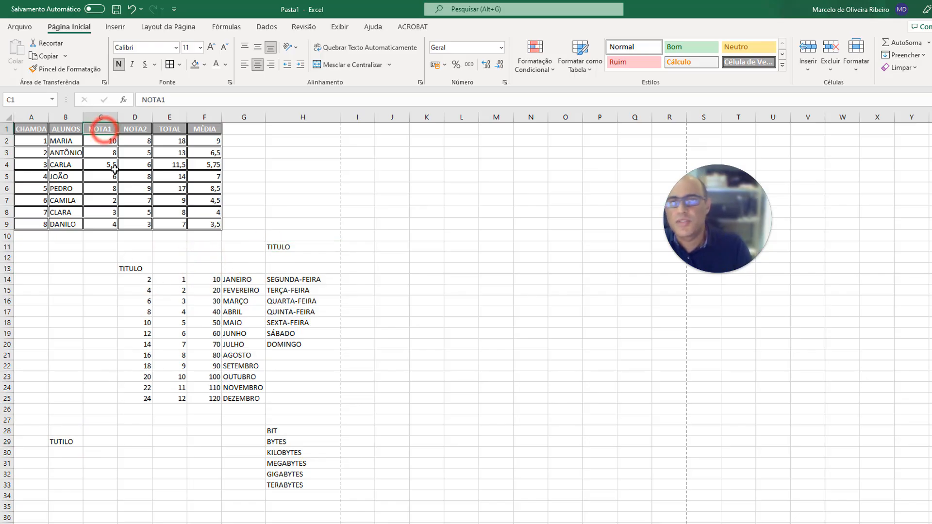
{"action": "left_click", "coordinate": [57, 71]}
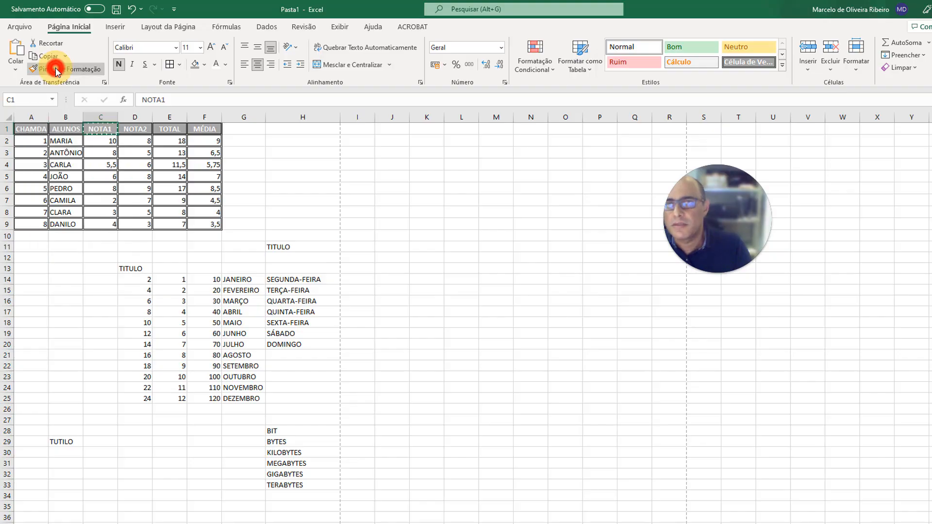
{"action": "left_click", "coordinate": [130, 267]}
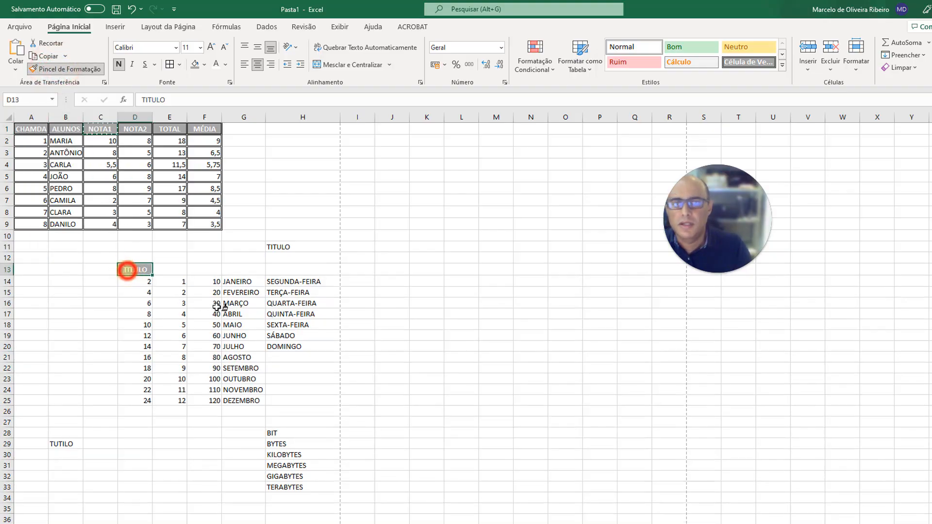
{"action": "left_click", "coordinate": [280, 246]}
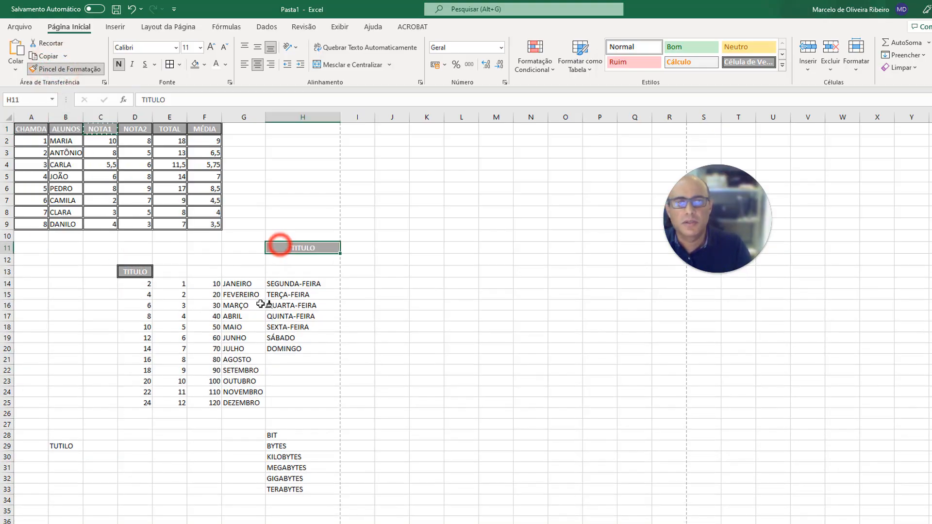
{"action": "left_click", "coordinate": [58, 446]}
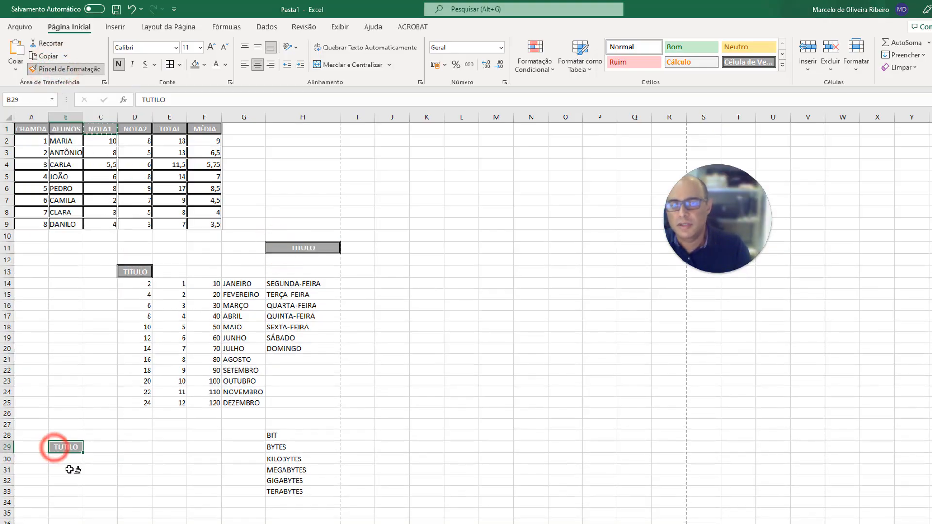
Apply the same header formatting to the JULHO, QUARTA-FEIRA, BIT and JANEIRO cells, and exit the Format Painter.
{"action": "left_click", "coordinate": [247, 349]}
{"action": "left_click", "coordinate": [303, 304]}
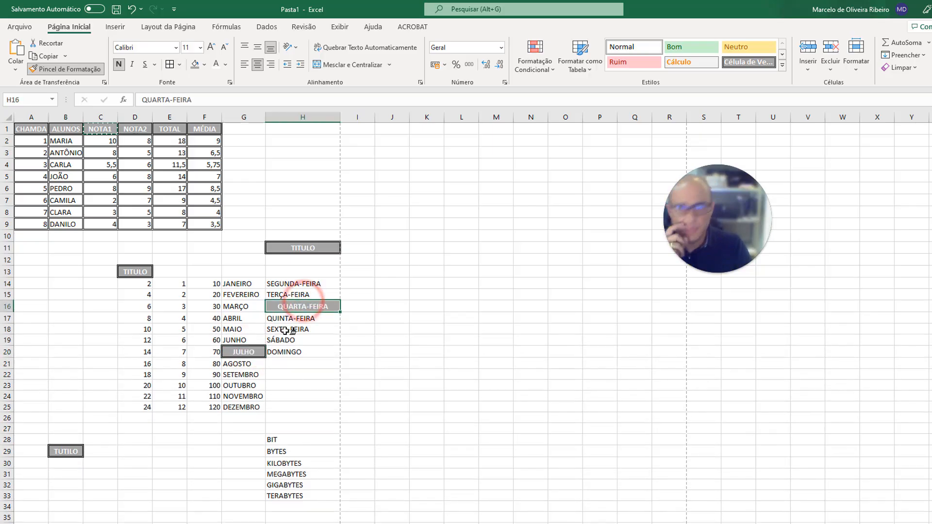
{"action": "left_click", "coordinate": [277, 440]}
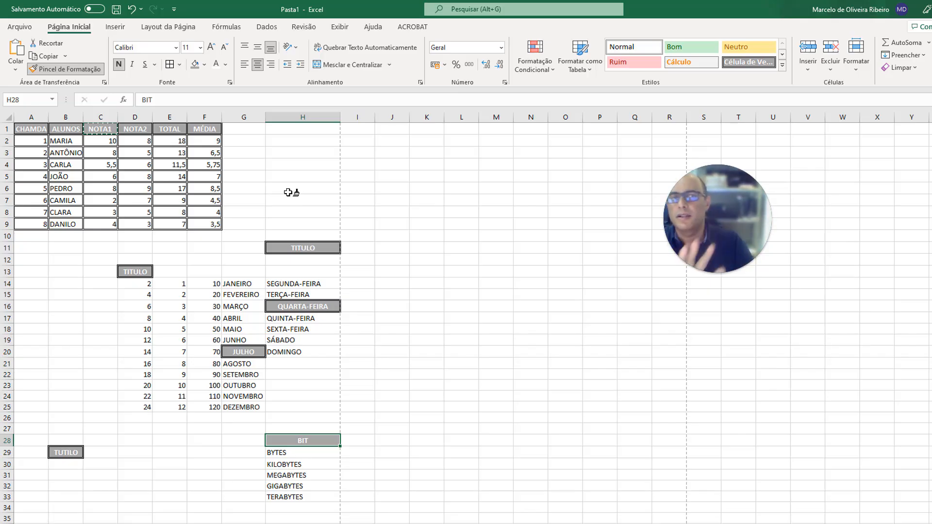
{"action": "left_click", "coordinate": [236, 286]}
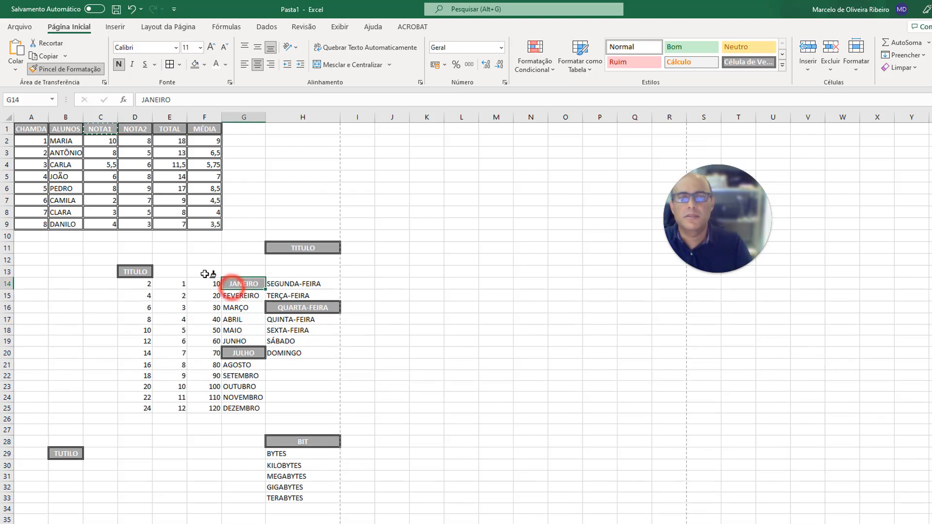
{"action": "left_click", "coordinate": [66, 69]}
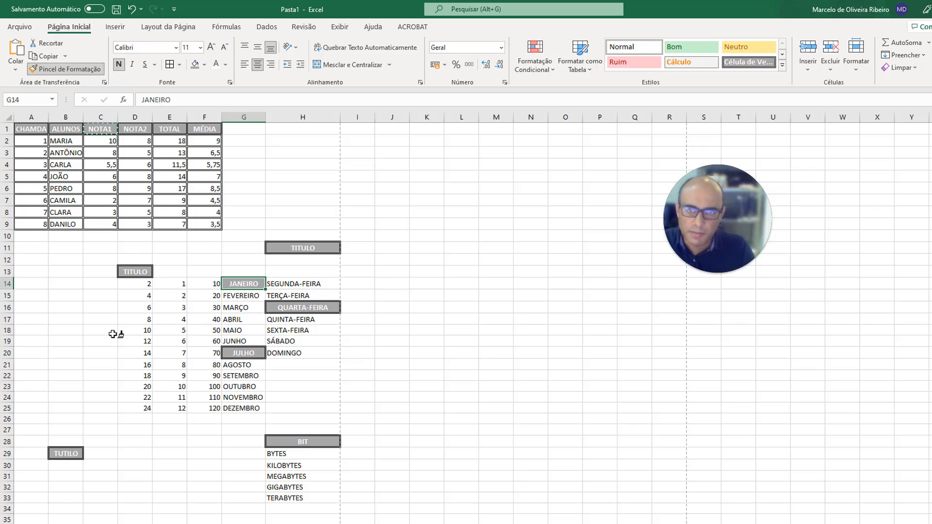
{"action": "key", "text": "Escape"}
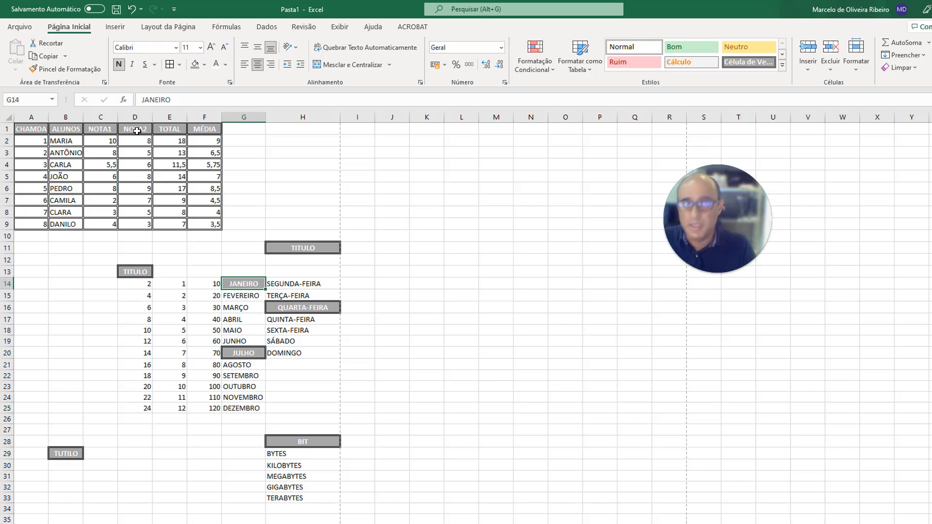
Undo the header formatting outside the grades table, the heading moves and the headings entered in row 13.
{"action": "key", "text": "ctrl+z"}
{"action": "key", "text": "ctrl+z"}
{"action": "key", "text": "ctrl+z"}
{"action": "key", "text": "ctrl+z"}
{"action": "key", "text": "ctrl+z"}
{"action": "key", "text": "ctrl+z"}
{"action": "key", "text": "ctrl+z"}
{"action": "key", "text": "ctrl+z"}
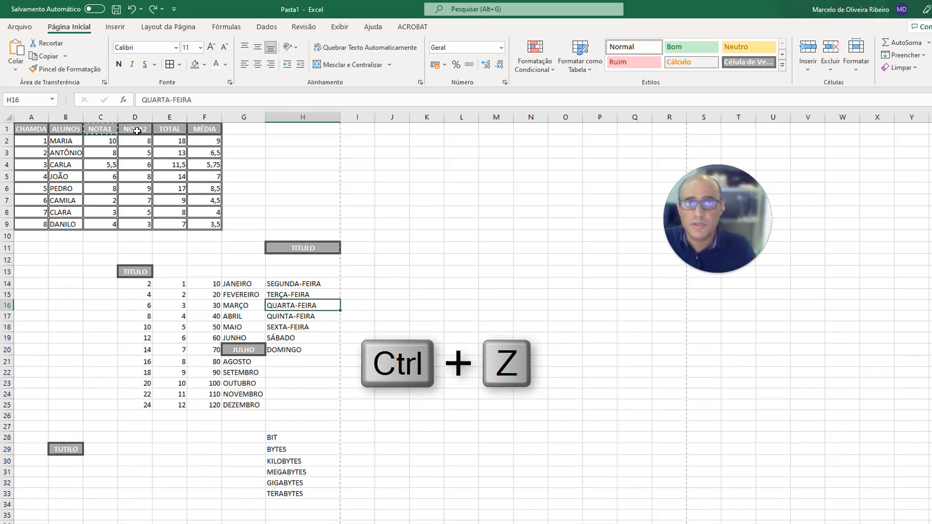
{"action": "key", "text": "ctrl+z"}
{"action": "key", "text": "ctrl+z"}
{"action": "key", "text": "ctrl+z"}
{"action": "key", "text": "ctrl+z"}
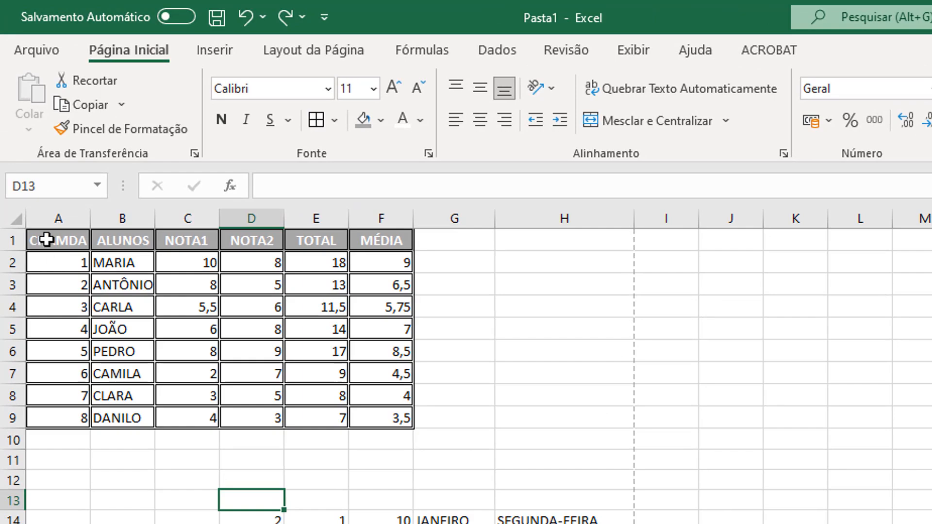
Try centering the contents of A2:F9 horizontally, and undo the alignment.
{"action": "left_click_drag", "start_coordinate": [46, 240], "coordinate": [381, 239]}
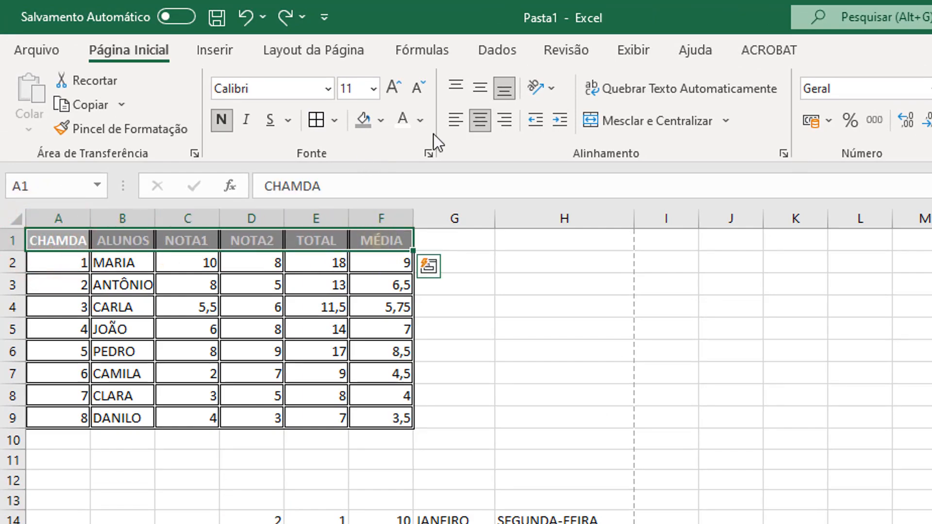
{"action": "left_click", "coordinate": [53, 261]}
{"action": "left_click_drag", "start_coordinate": [97, 263], "coordinate": [378, 421]}
{"action": "left_click", "coordinate": [479, 122]}
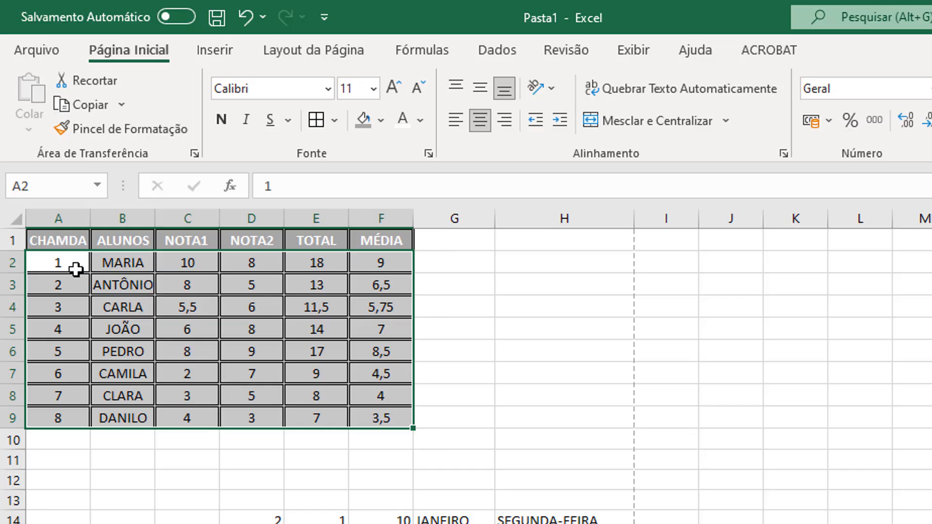
{"action": "key", "text": "ctrl+z"}
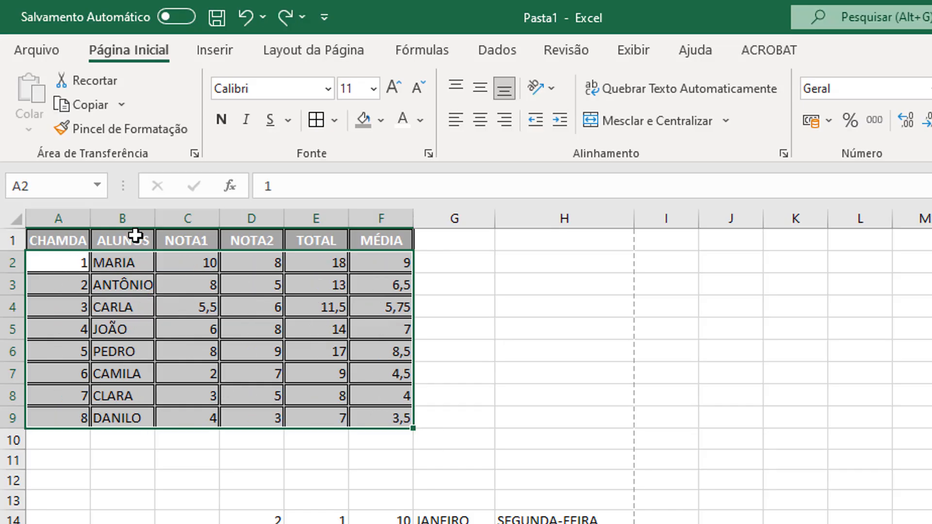
Center the contents of the grades table body A2:F9 horizontally.
{"action": "left_click", "coordinate": [92, 474]}
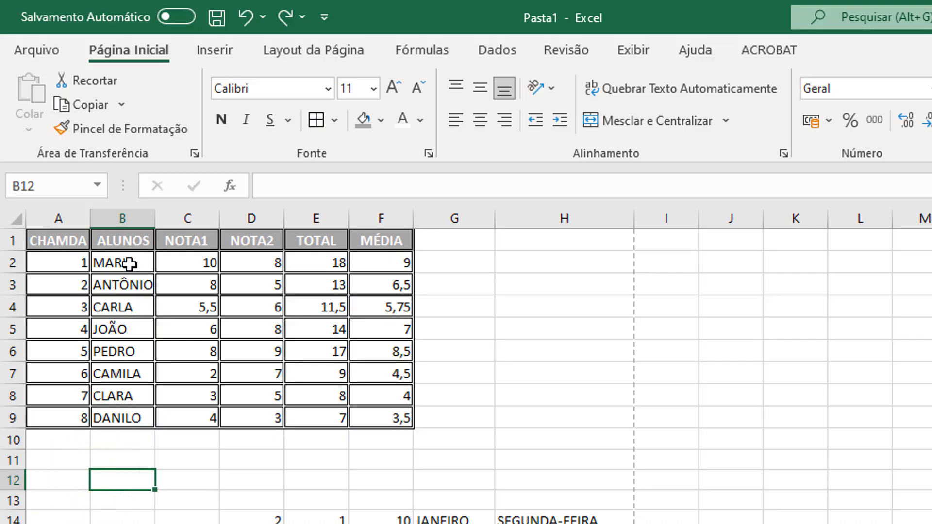
{"action": "left_click_drag", "start_coordinate": [58, 263], "coordinate": [402, 423]}
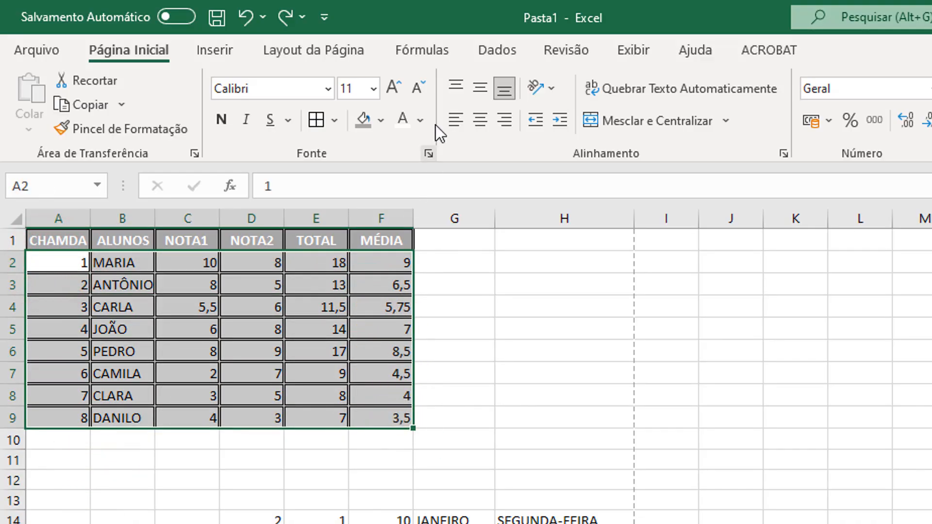
{"action": "left_click", "coordinate": [480, 120]}
{"action": "left_click", "coordinate": [226, 485]}
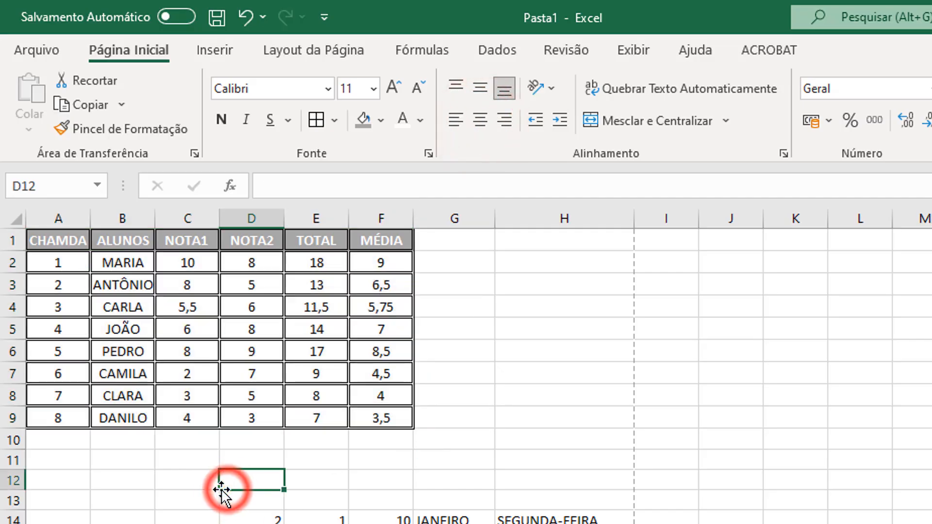
Autofit the widths of columns B, A and D to their contents.
{"action": "double_click", "coordinate": [156, 219]}
{"action": "double_click", "coordinate": [90, 218]}
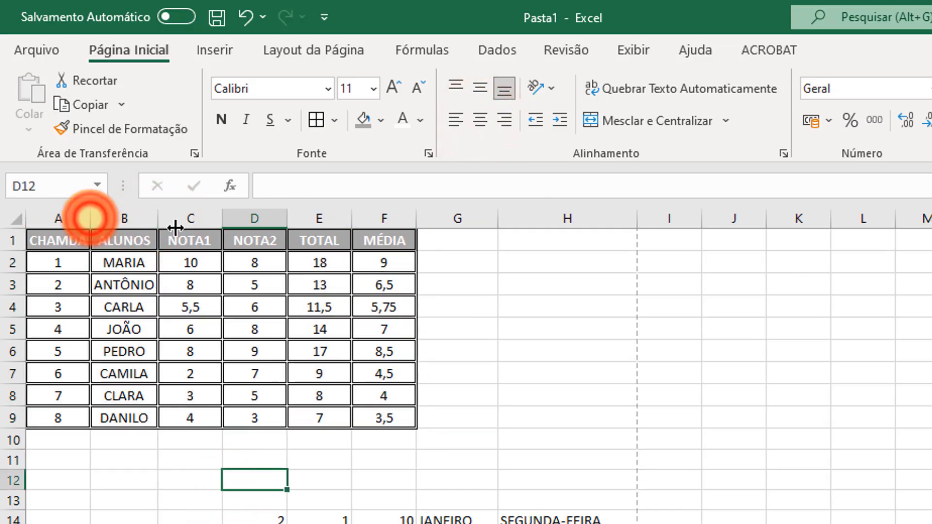
{"action": "double_click", "coordinate": [289, 219]}
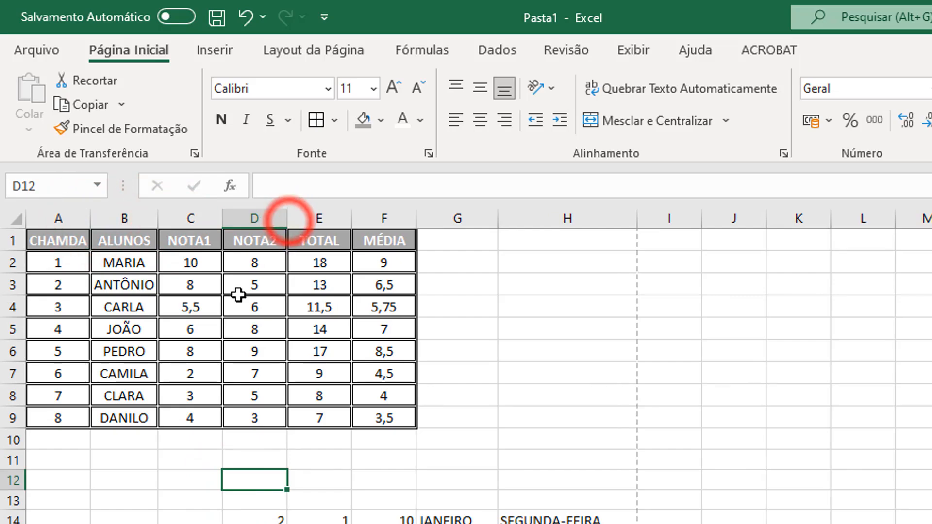
{"action": "double_click", "coordinate": [151, 285]}
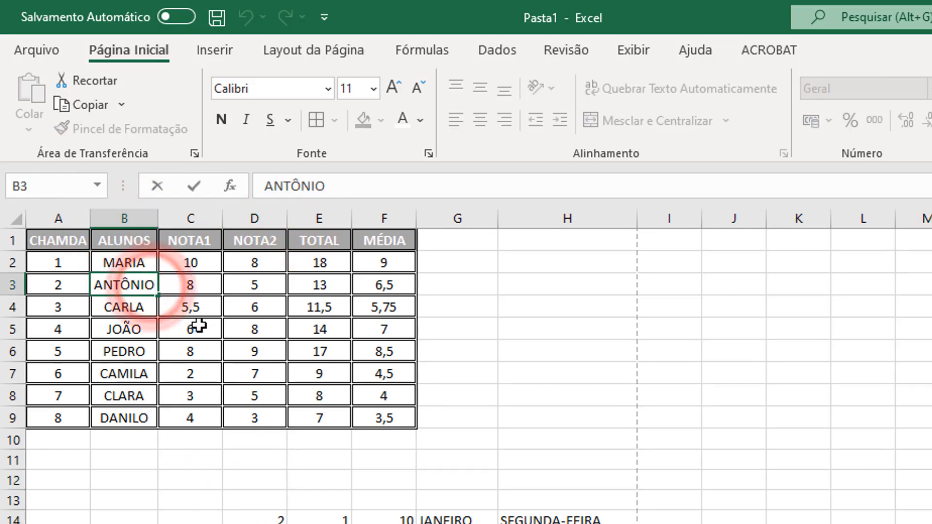
Add a second name to the student's name in B3 and autofit the width of column B.
{"action": "type", "text": "MARCOS"}
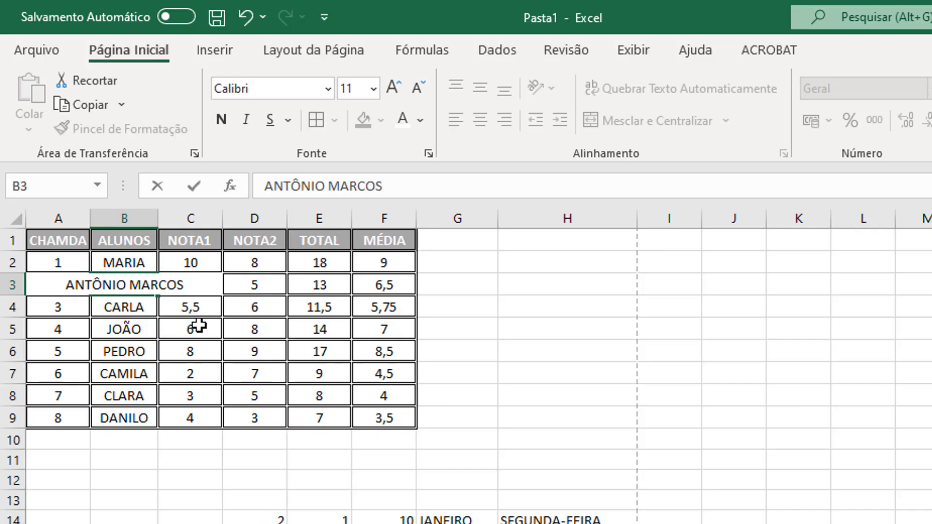
{"action": "key", "text": "Return"}
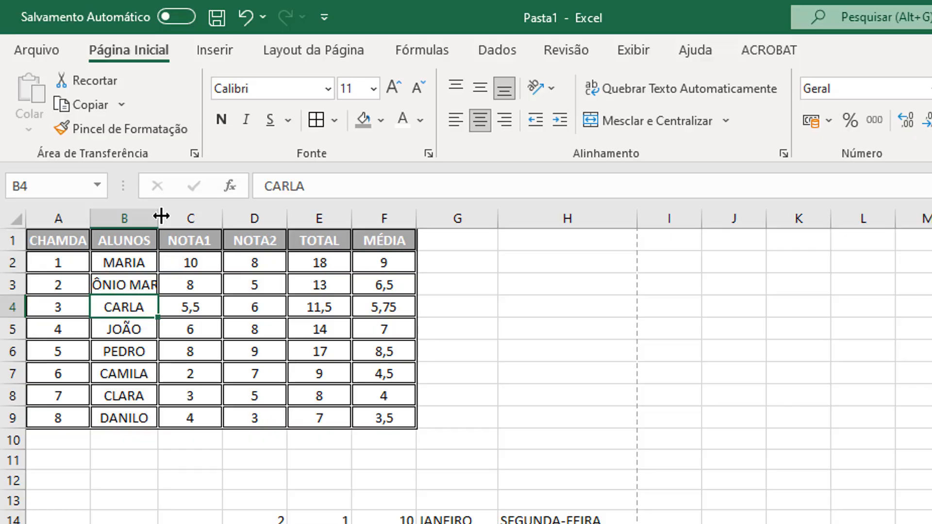
{"action": "double_click", "coordinate": [162, 217]}
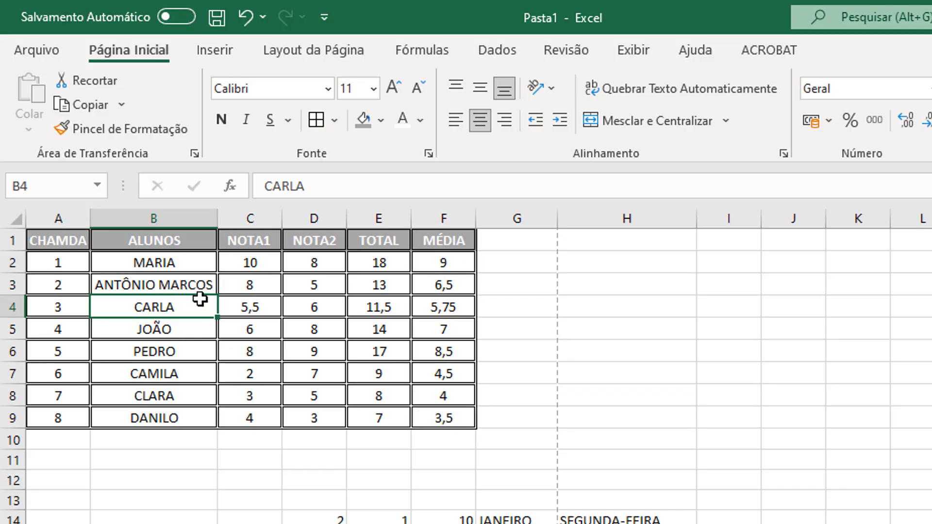
Reduce the height of row 2 below its text, and autofit the row back to its contents.
{"action": "left_click", "coordinate": [9, 294]}
{"action": "left_click_drag", "start_coordinate": [13, 273], "coordinate": [13, 263]}
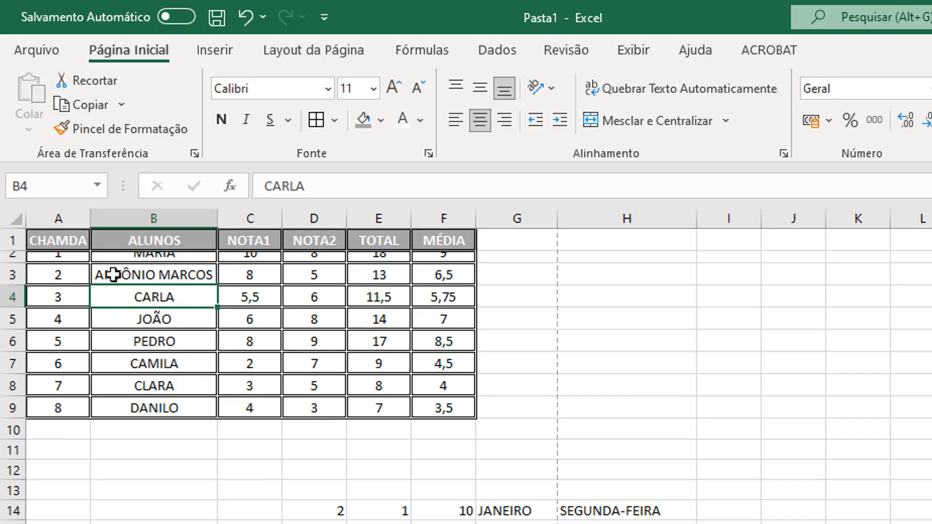
{"action": "double_click", "coordinate": [13, 262]}
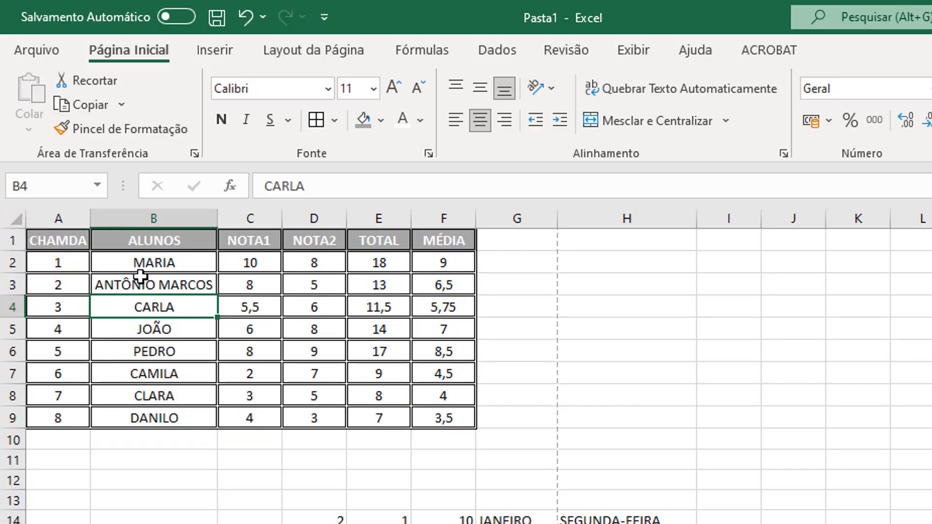
Set the width of column A to exactly 20.
{"action": "left_click", "coordinate": [50, 241]}
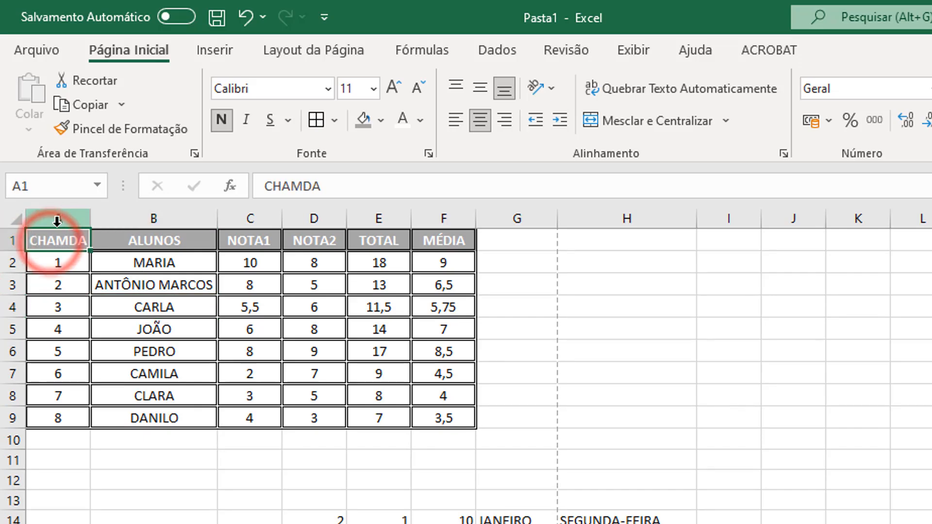
{"action": "left_click", "coordinate": [57, 220]}
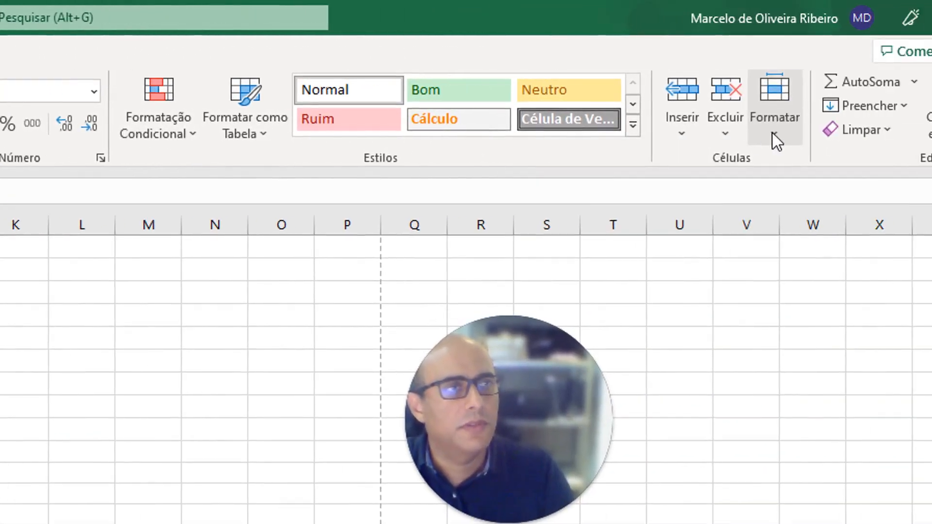
{"action": "left_click", "coordinate": [772, 132]}
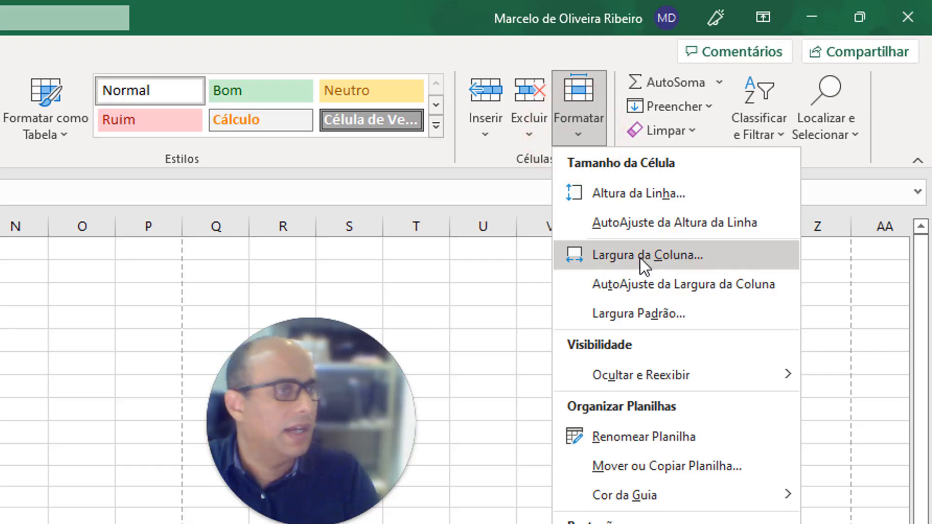
{"action": "left_click", "coordinate": [689, 257]}
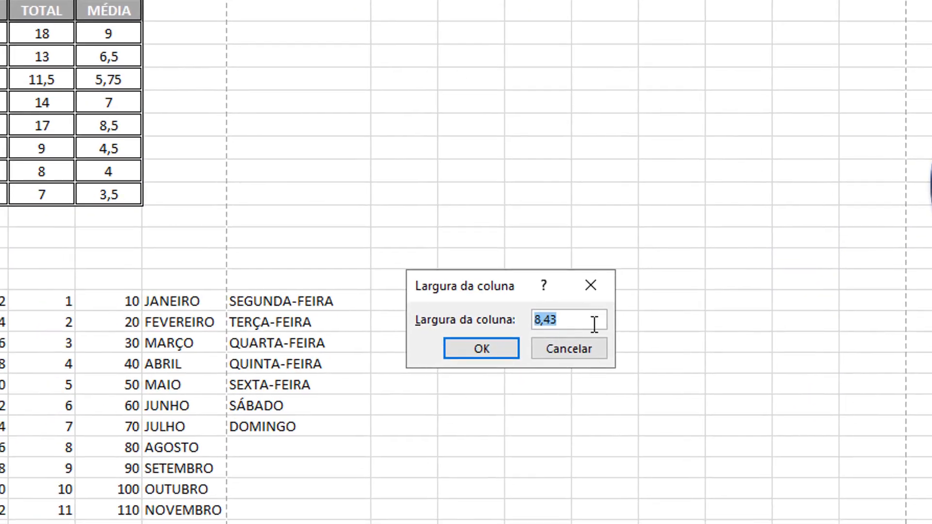
{"action": "double_click", "coordinate": [589, 320]}
{"action": "type", "text": "20"}
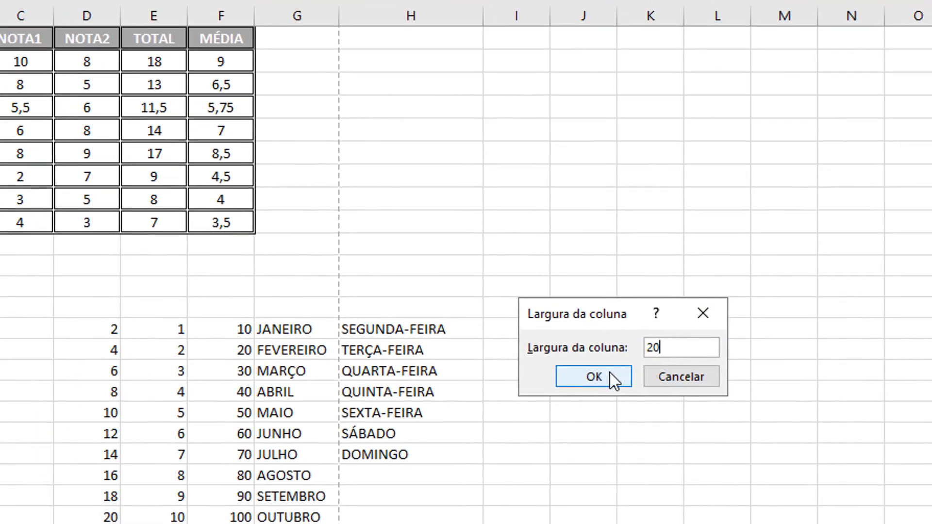
{"action": "left_click", "coordinate": [500, 350]}
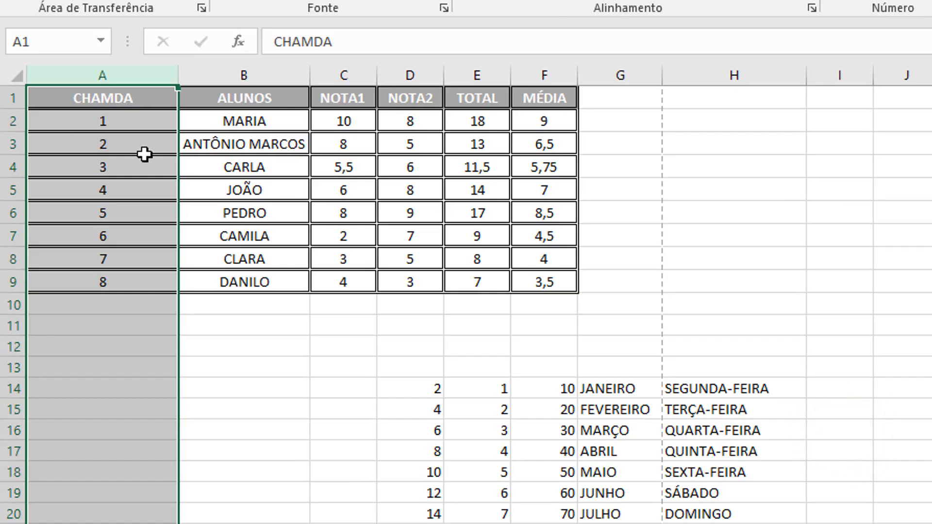
{"action": "left_click", "coordinate": [145, 266]}
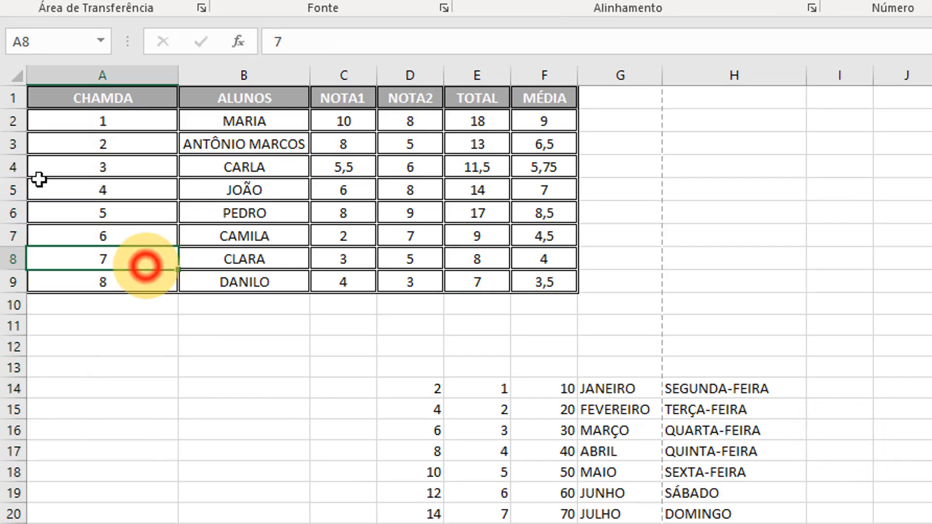
Set the height of row 3 to exactly 30.
{"action": "left_click", "coordinate": [12, 122]}
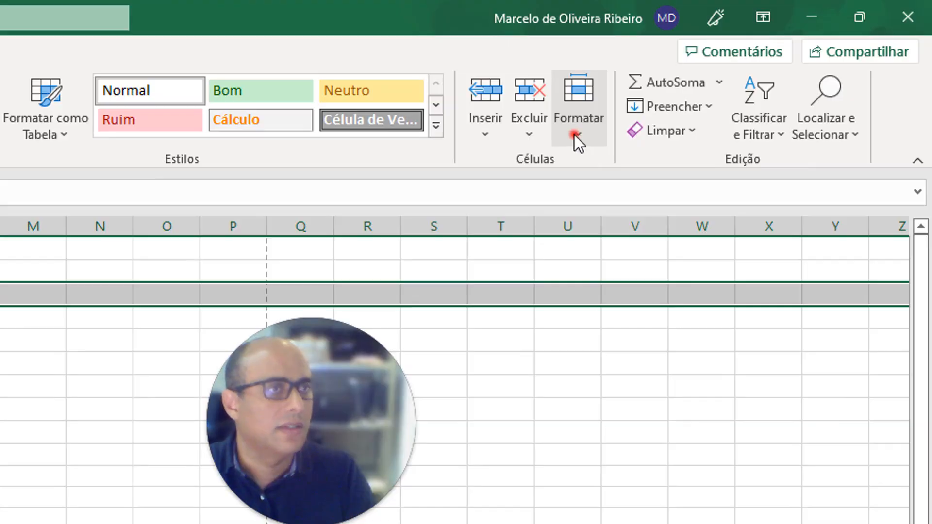
{"action": "left_click", "coordinate": [576, 138]}
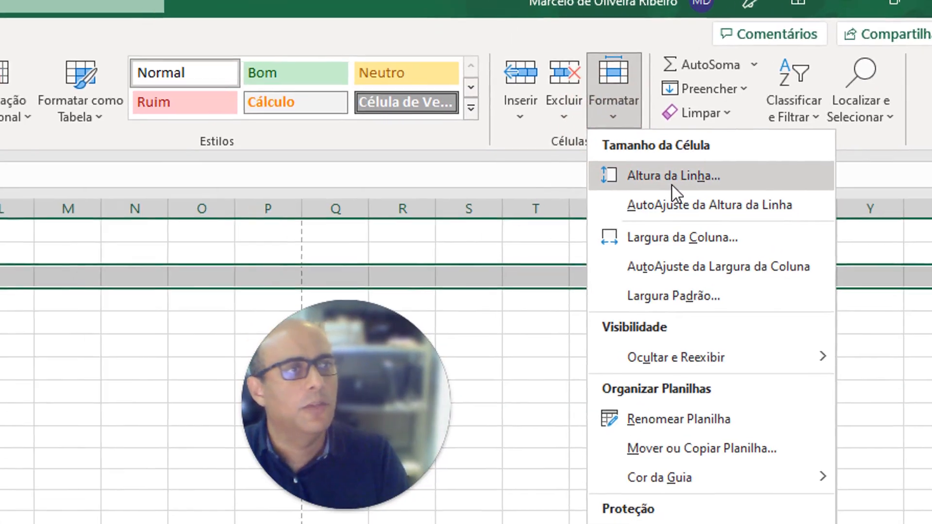
{"action": "left_click", "coordinate": [672, 185]}
{"action": "left_click_drag", "start_coordinate": [477, 242], "coordinate": [413, 242]}
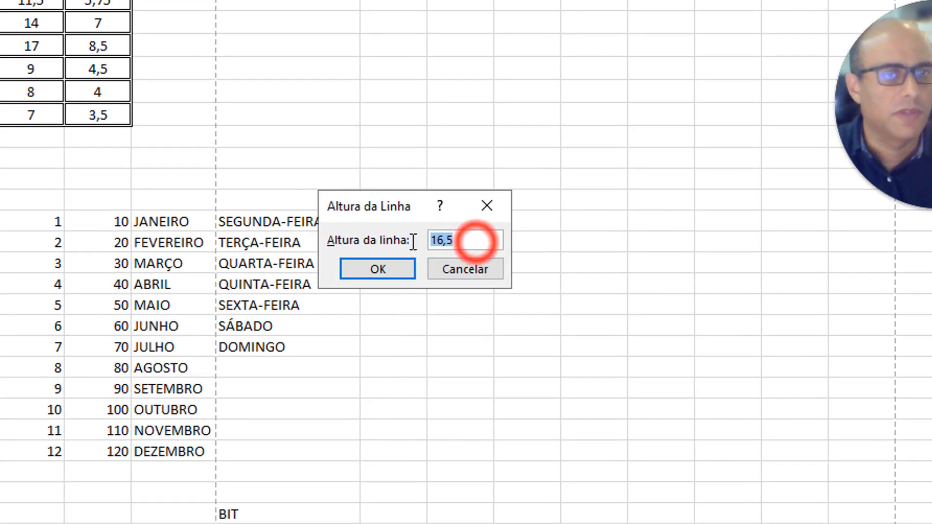
{"action": "type", "text": "30"}
{"action": "key", "text": "Return"}
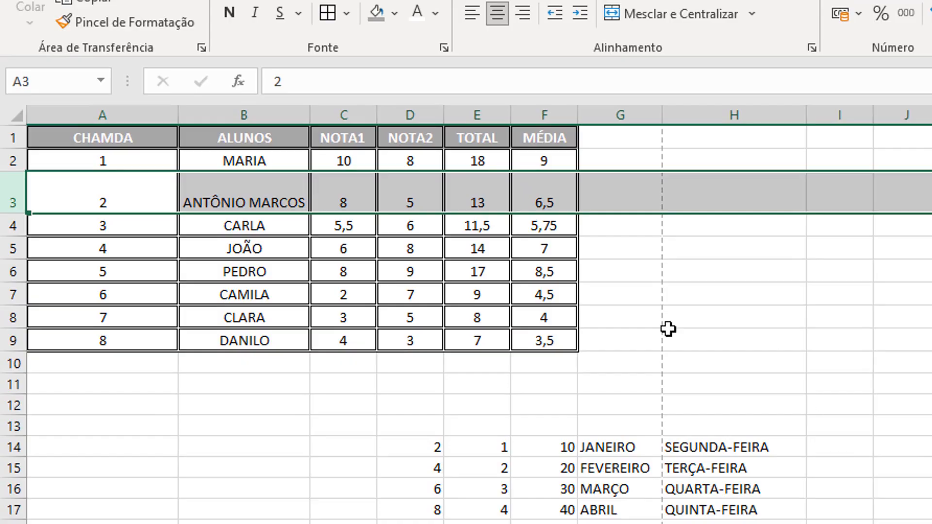
{"action": "left_click", "coordinate": [144, 186]}
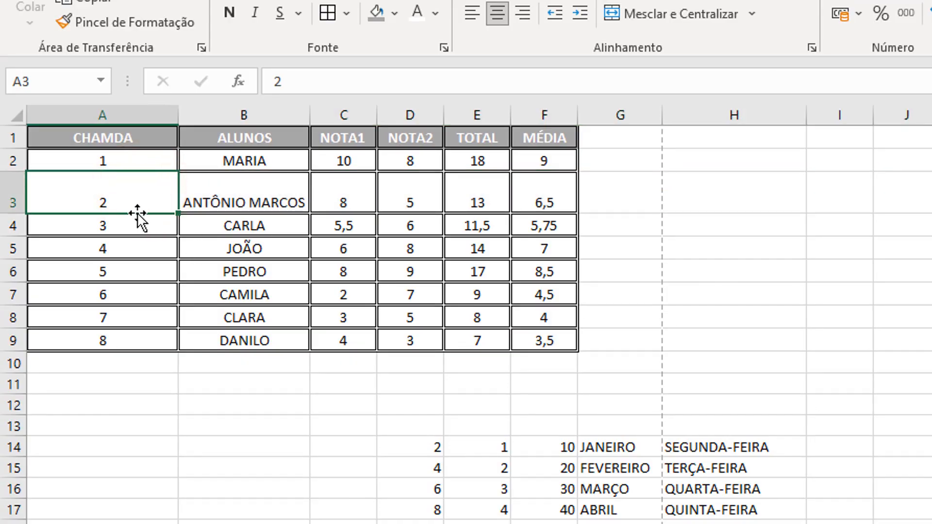
Undo the height change of row 3 and the width change of column A.
{"action": "key", "text": "ctrl+z"}
{"action": "key", "text": "ctrl+z"}
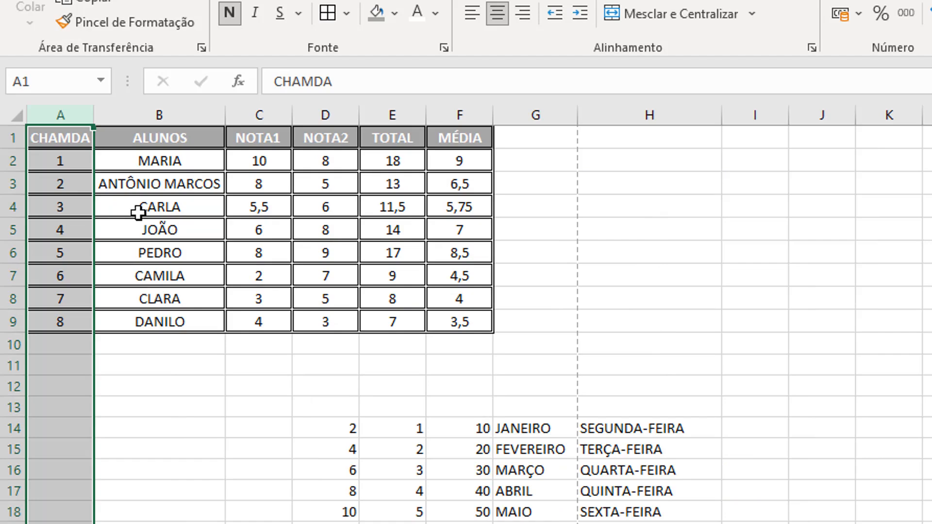
{"action": "left_click", "coordinate": [167, 429]}
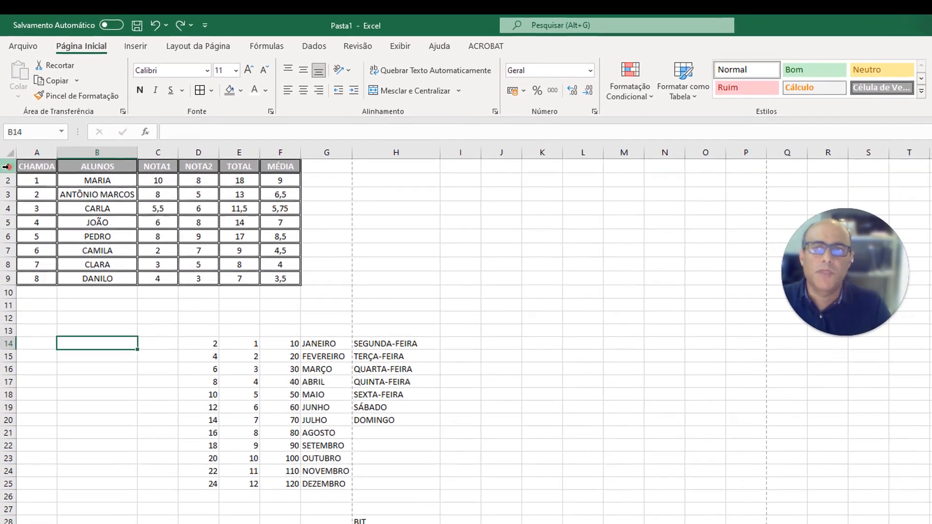
Try inserting a single row above the table's header row, and undo the insertion.
{"action": "left_click", "coordinate": [7, 131]}
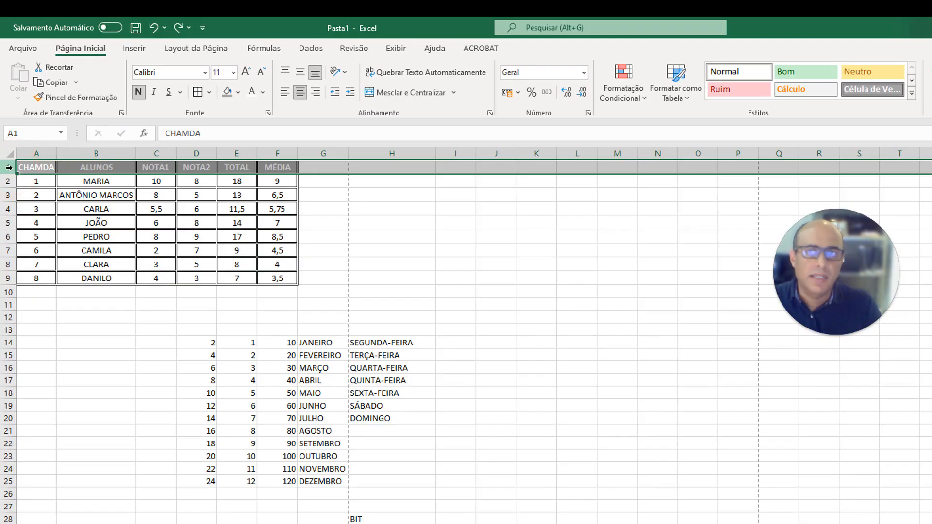
{"action": "right_click", "coordinate": [194, 168]}
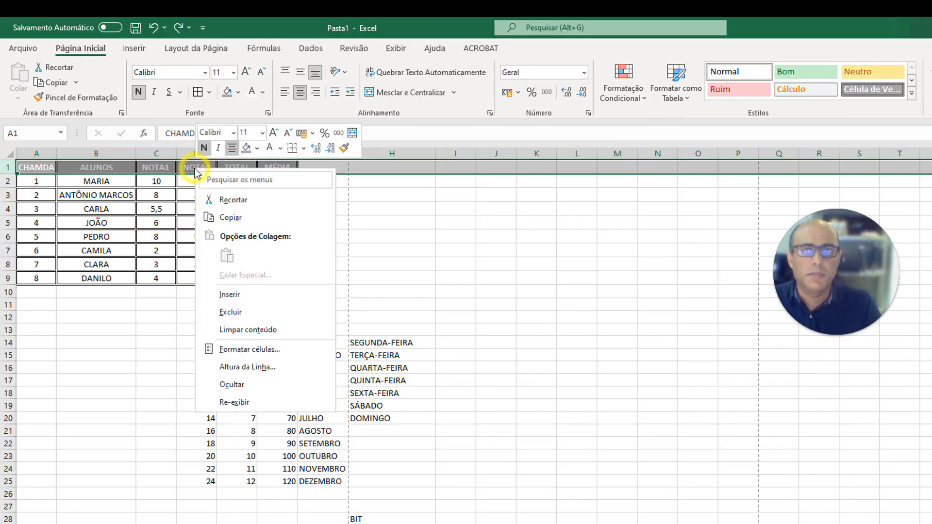
{"action": "left_click", "coordinate": [242, 293]}
{"action": "left_click", "coordinate": [454, 193]}
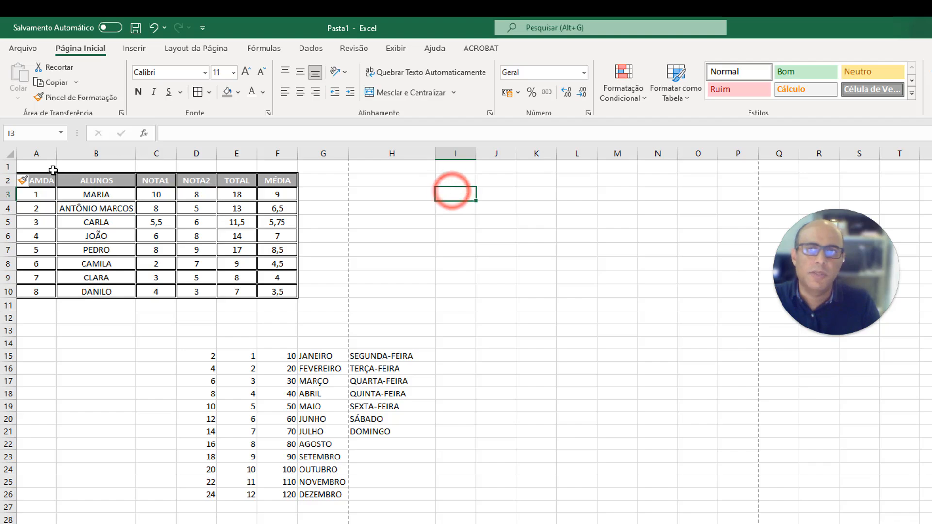
{"action": "key", "text": "ctrl+z"}
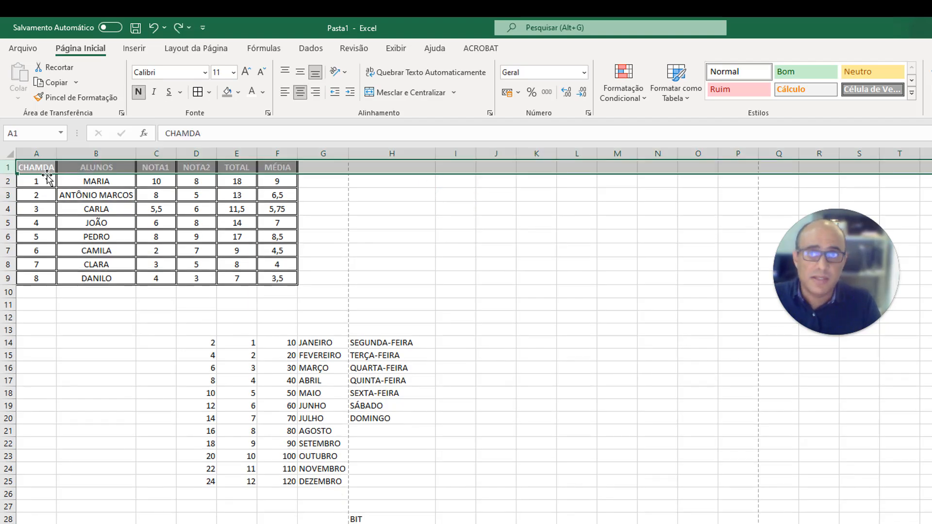
Insert three blank rows above the grades table's header row.
{"action": "left_click_drag", "start_coordinate": [2, 167], "coordinate": [5, 195]}
{"action": "right_click", "coordinate": [126, 169]}
{"action": "left_click", "coordinate": [152, 297]}
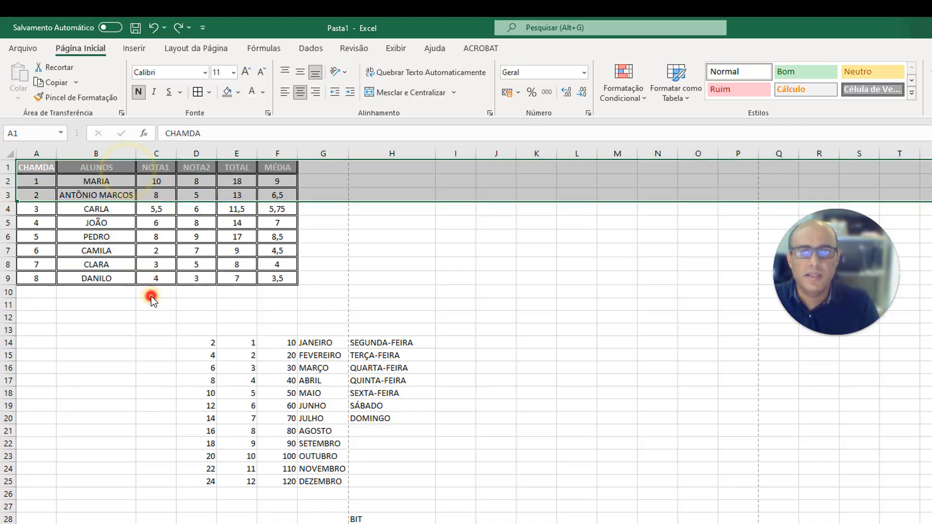
{"action": "left_click", "coordinate": [331, 258]}
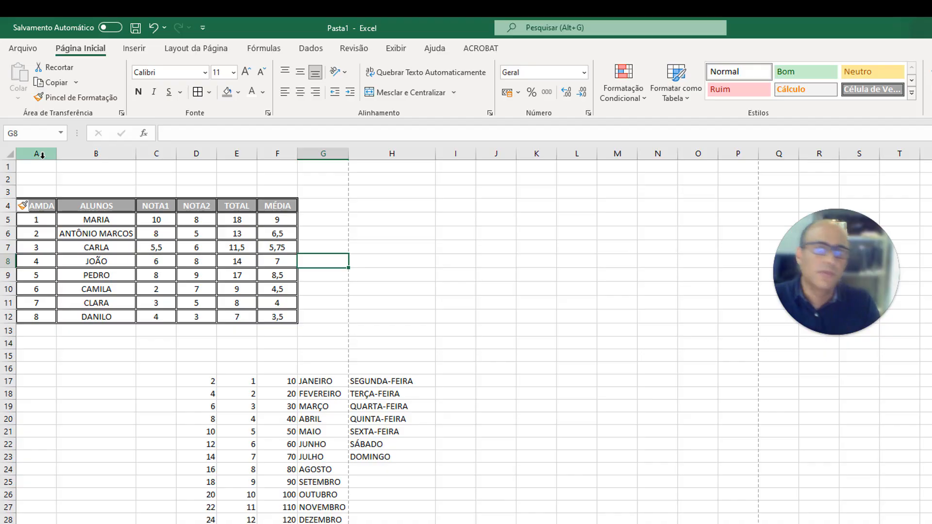
Enter the title NOTAS PARCIAIS DO TERCEIRO ANO in cell A3, directly above the table header.
{"action": "left_click", "coordinate": [37, 190]}
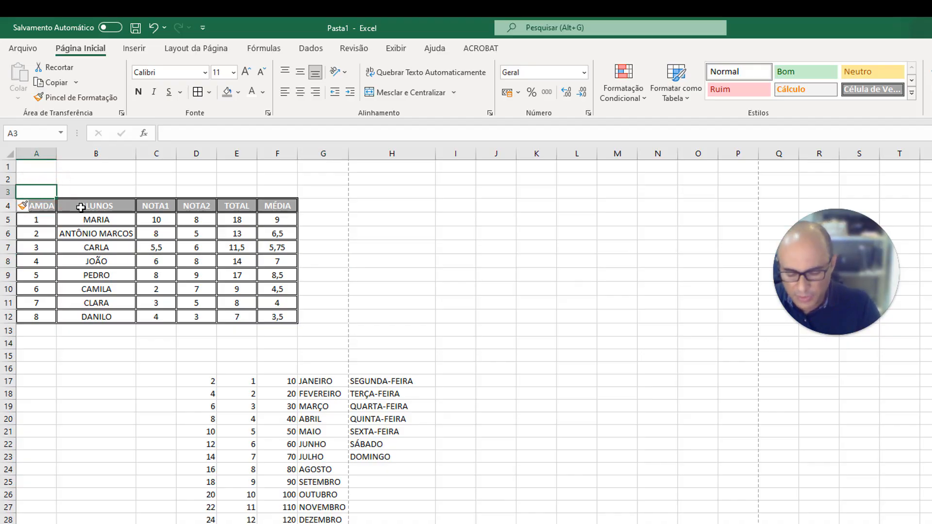
{"action": "type", "text": "NOTAS PARCIAIS DO TERCEIRO ANO"}
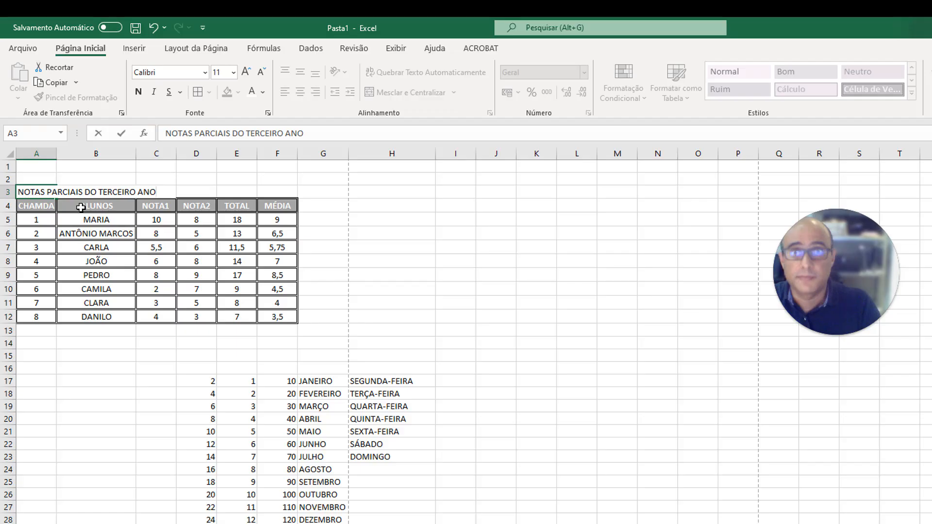
{"action": "left_click", "coordinate": [426, 233]}
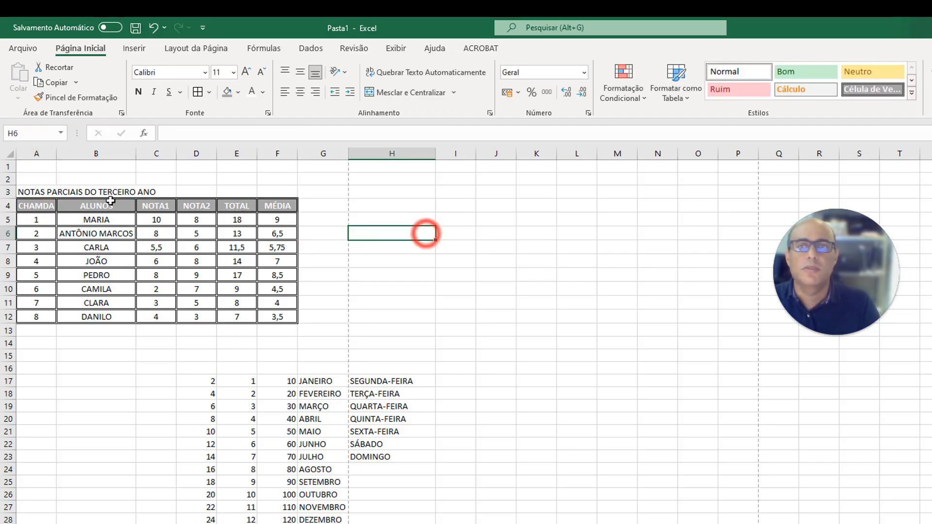
Try autofitting column A to the title text, and undo the width change.
{"action": "double_click", "coordinate": [57, 154]}
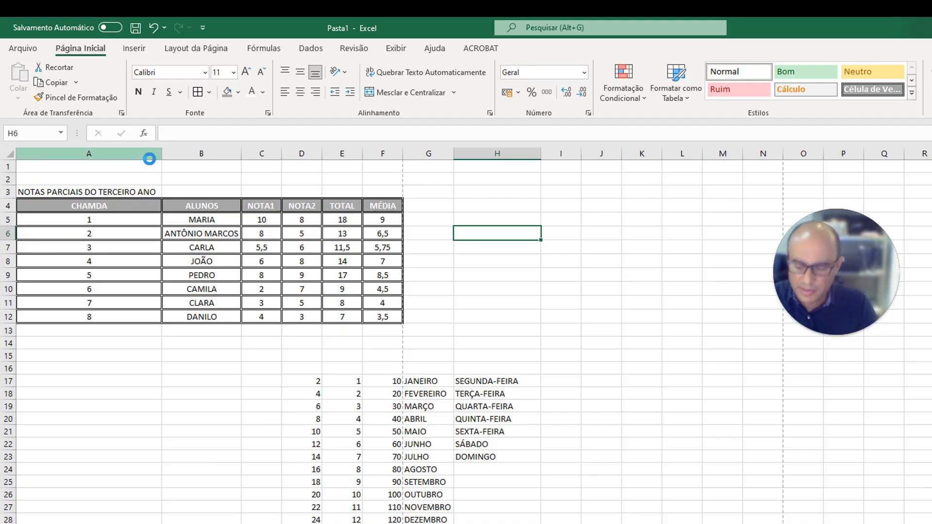
{"action": "key", "text": "ctrl+z"}
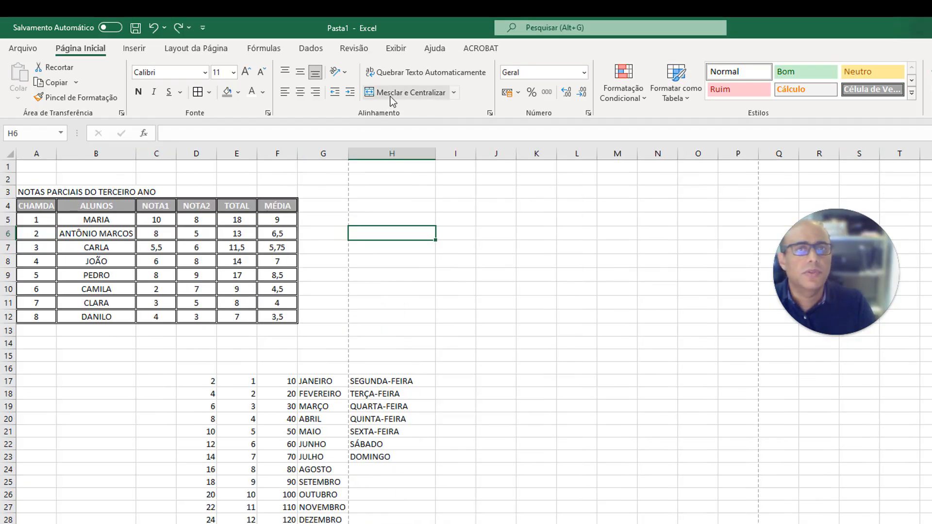
{"action": "left_click", "coordinate": [119, 175]}
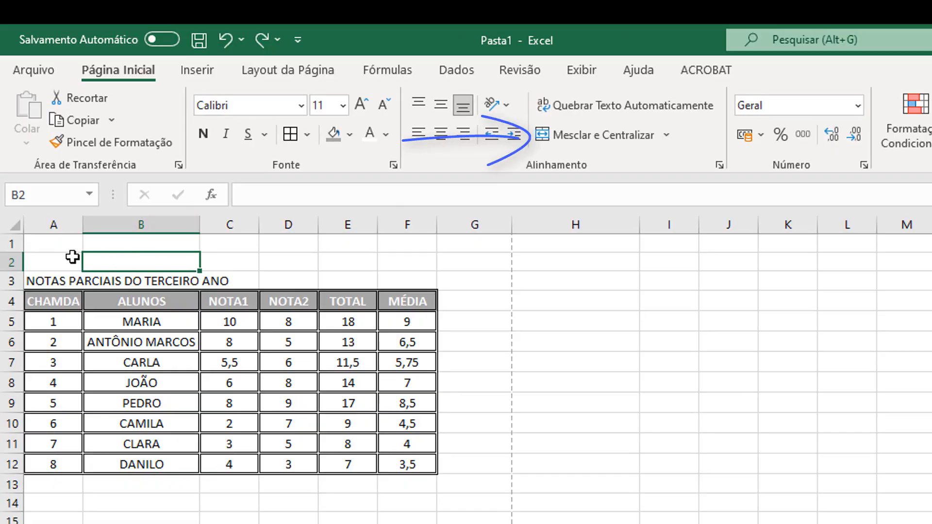
Merge and center the range A1:F3 so the title spans the full width of the grades table.
{"action": "left_click", "coordinate": [50, 214]}
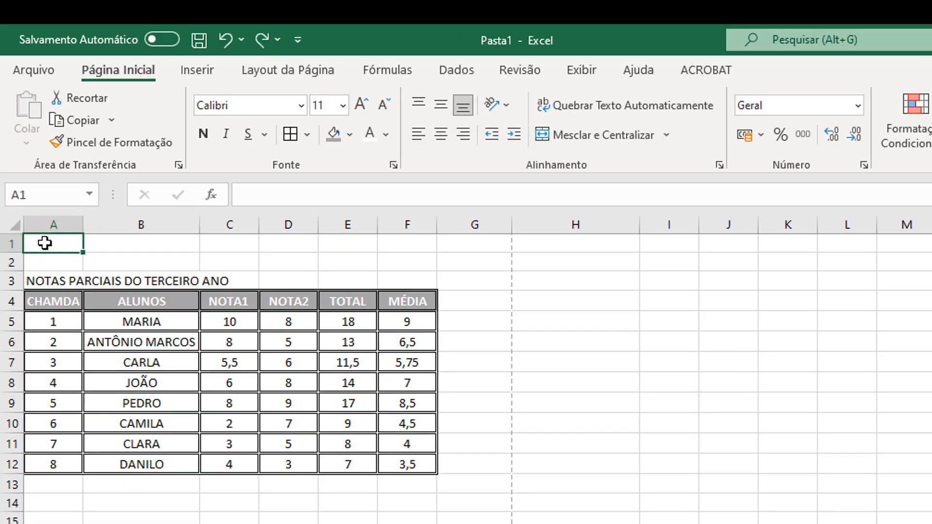
{"action": "left_click", "coordinate": [413, 280]}
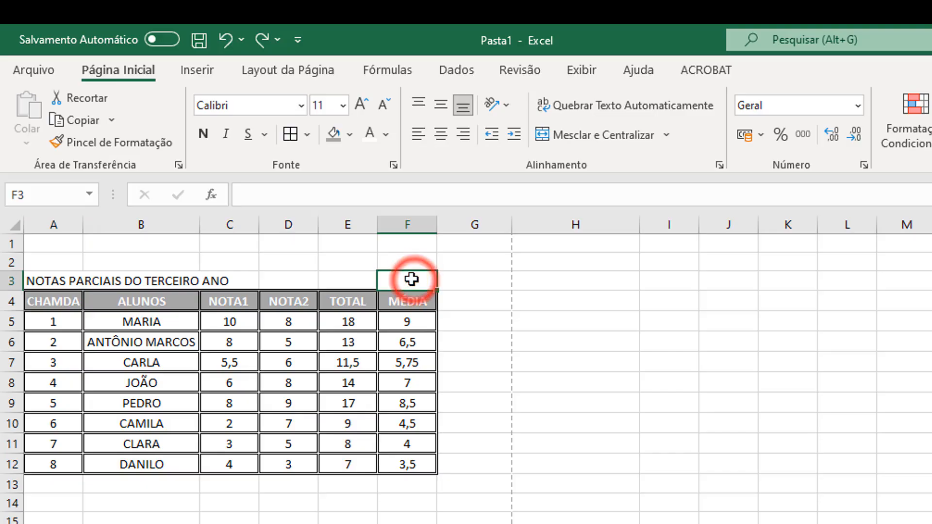
{"action": "left_click", "coordinate": [62, 244]}
{"action": "left_click_drag", "start_coordinate": [74, 245], "coordinate": [425, 287]}
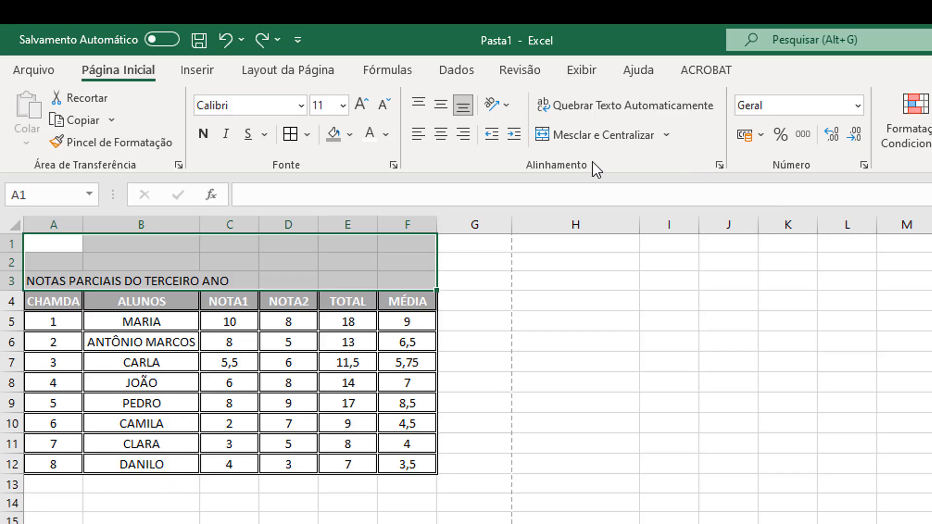
{"action": "left_click", "coordinate": [593, 137]}
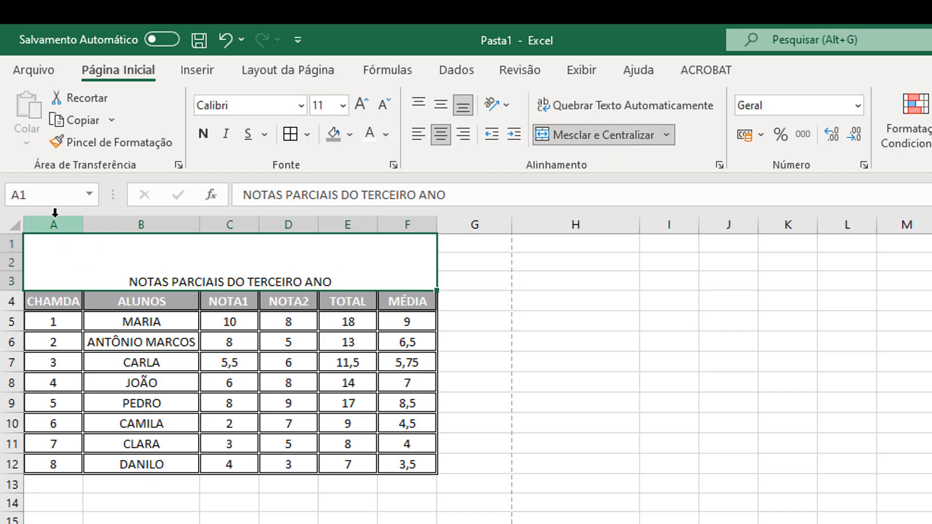
Vertically center the title text within the merged cell above the grades table.
{"action": "left_click", "coordinate": [31, 196]}
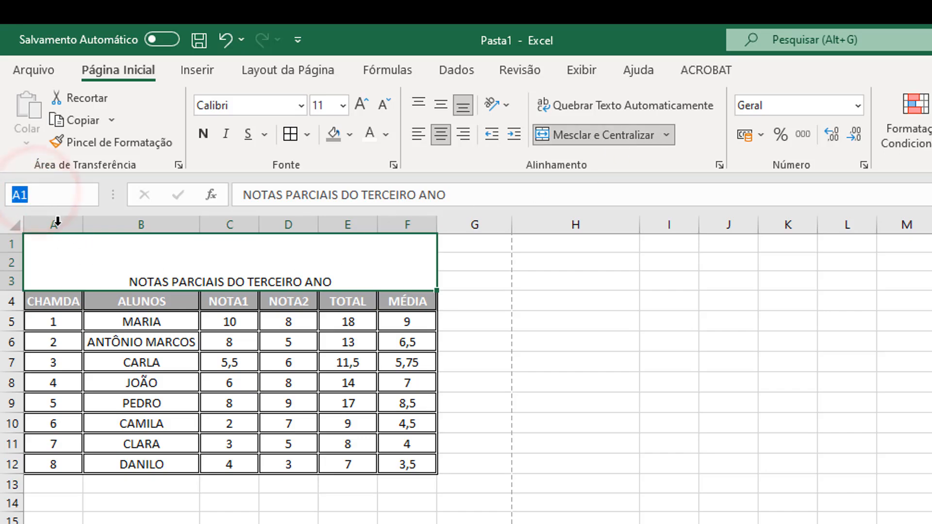
{"action": "left_click", "coordinate": [537, 310]}
{"action": "left_click", "coordinate": [250, 264]}
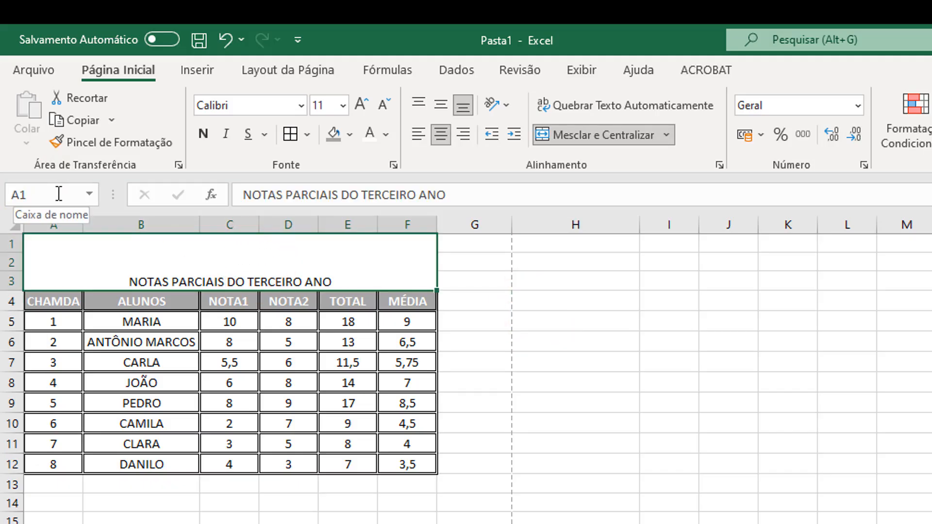
{"action": "left_click", "coordinate": [440, 107]}
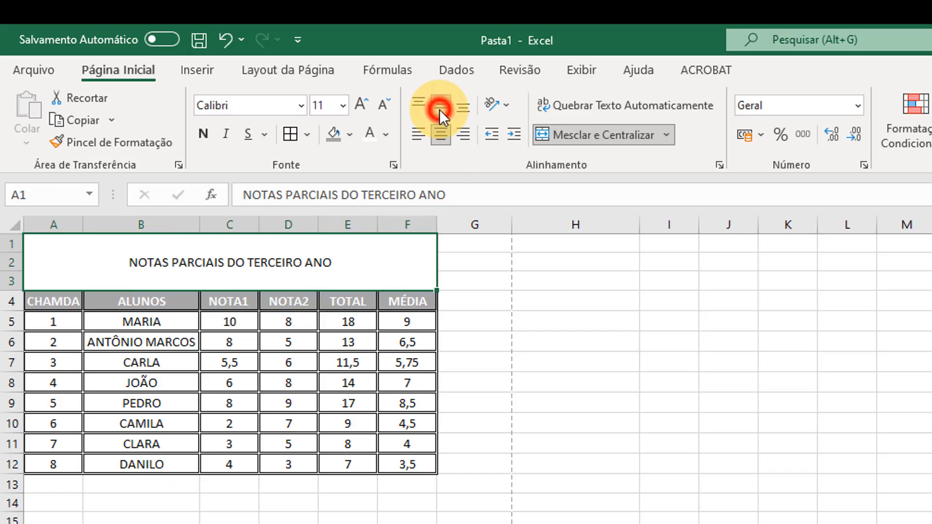
Try the left, right, top and bottom alignments on the title, and return it to centered both horizontally and vertically.
{"action": "left_click", "coordinate": [418, 134]}
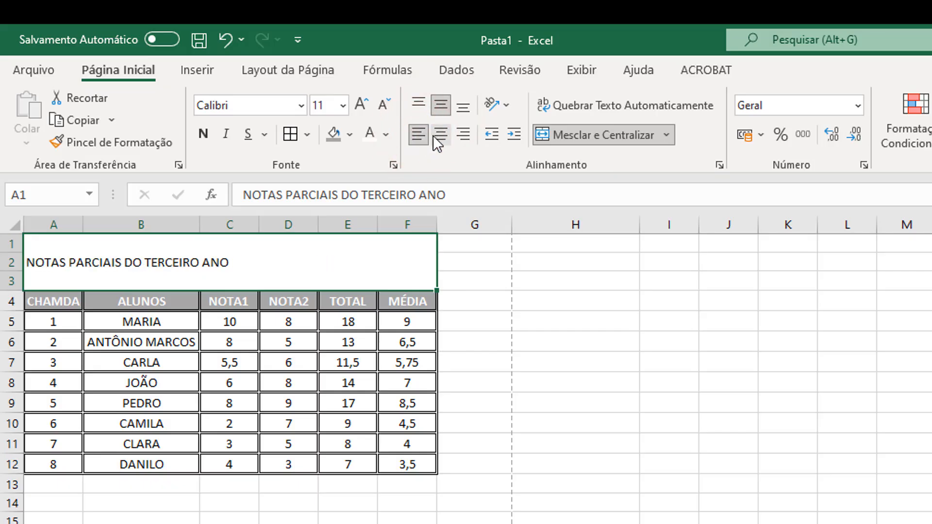
{"action": "left_click", "coordinate": [434, 135]}
{"action": "left_click", "coordinate": [459, 136]}
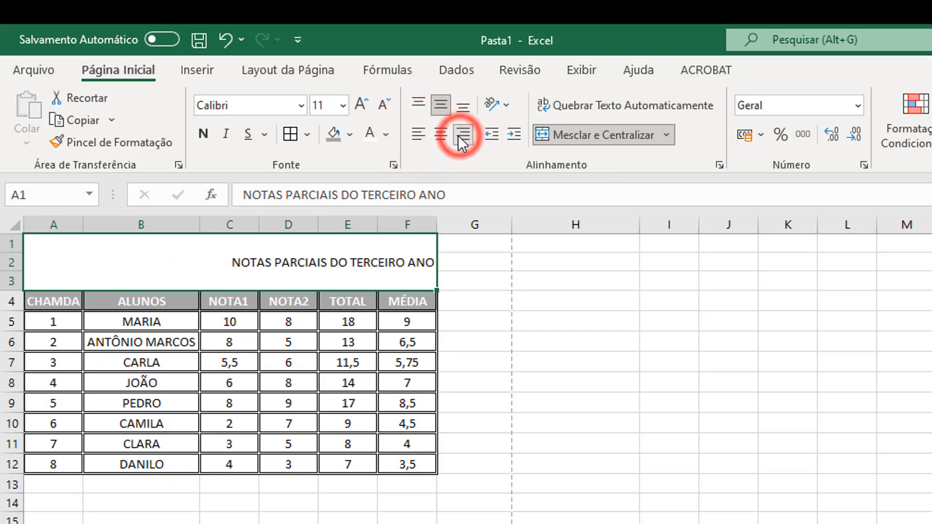
{"action": "left_click", "coordinate": [415, 105]}
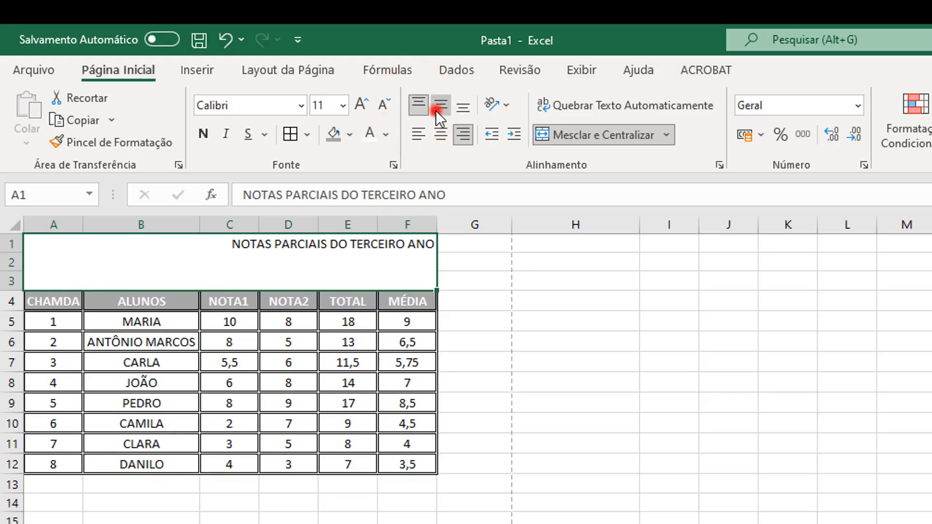
{"action": "left_click", "coordinate": [436, 110]}
{"action": "left_click", "coordinate": [460, 112]}
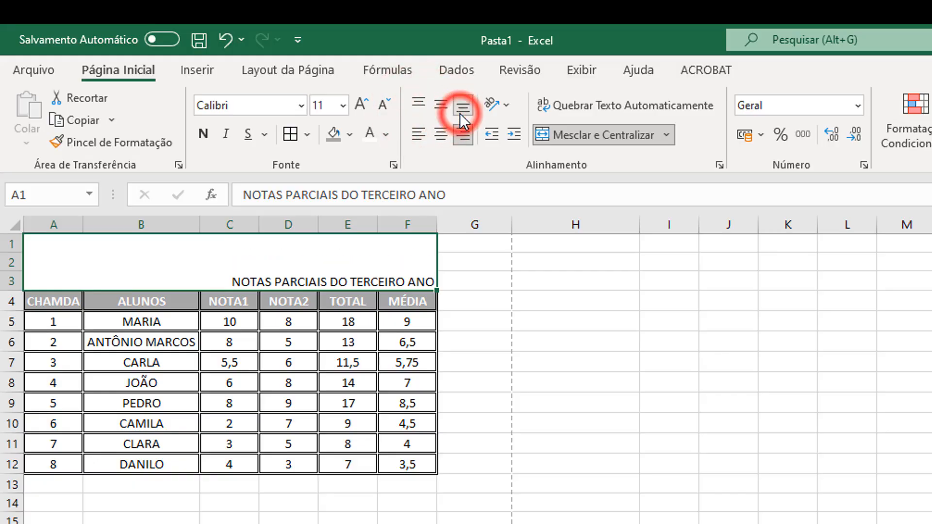
{"action": "left_click", "coordinate": [440, 135]}
{"action": "left_click", "coordinate": [436, 108]}
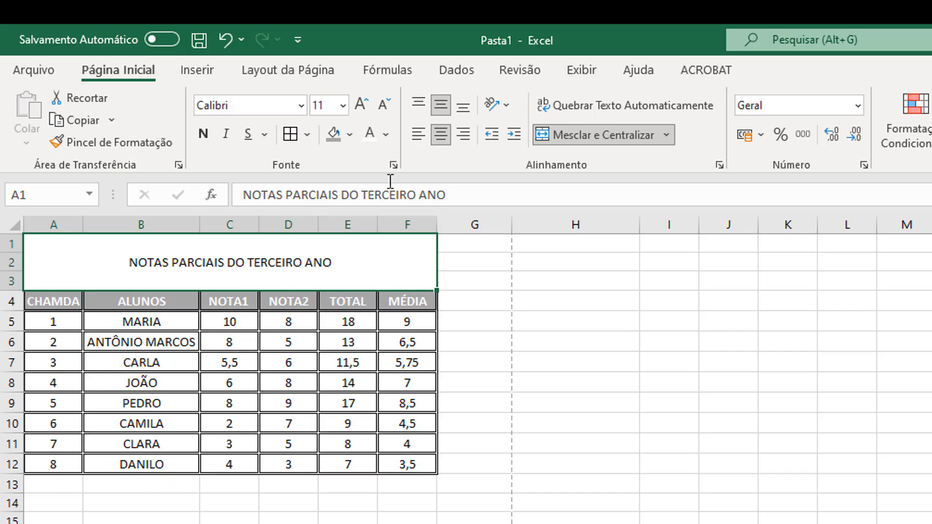
Format the merged title with font size 20, a light gray fill and bold text.
{"action": "left_click", "coordinate": [344, 106]}
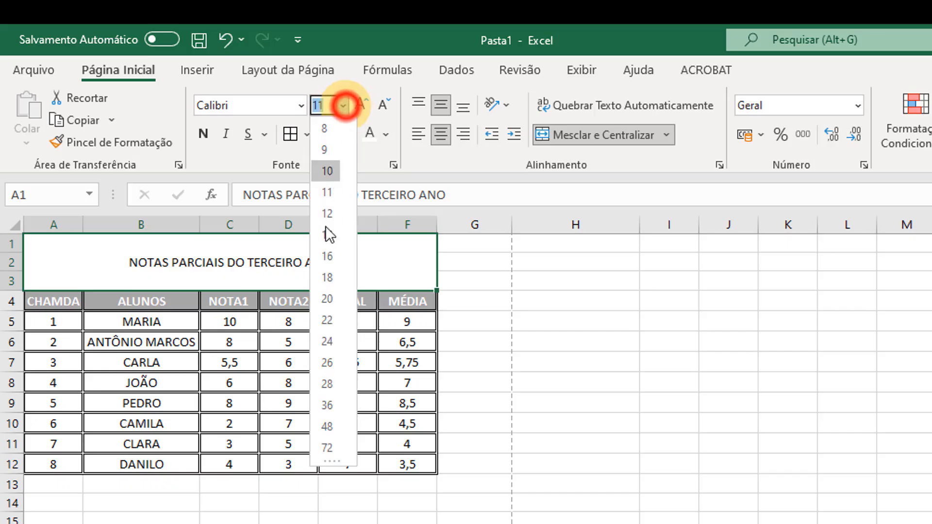
{"action": "left_click", "coordinate": [325, 299]}
{"action": "left_click", "coordinate": [347, 137]}
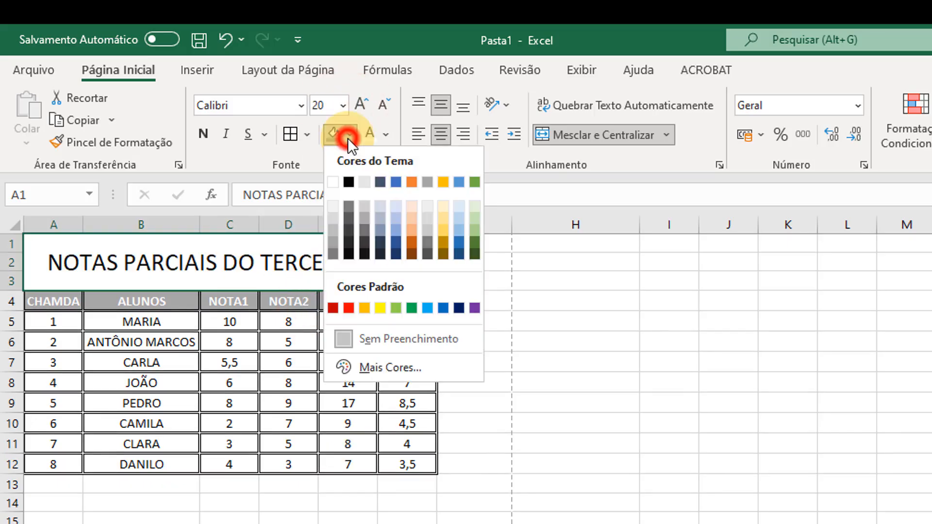
{"action": "left_click", "coordinate": [334, 214]}
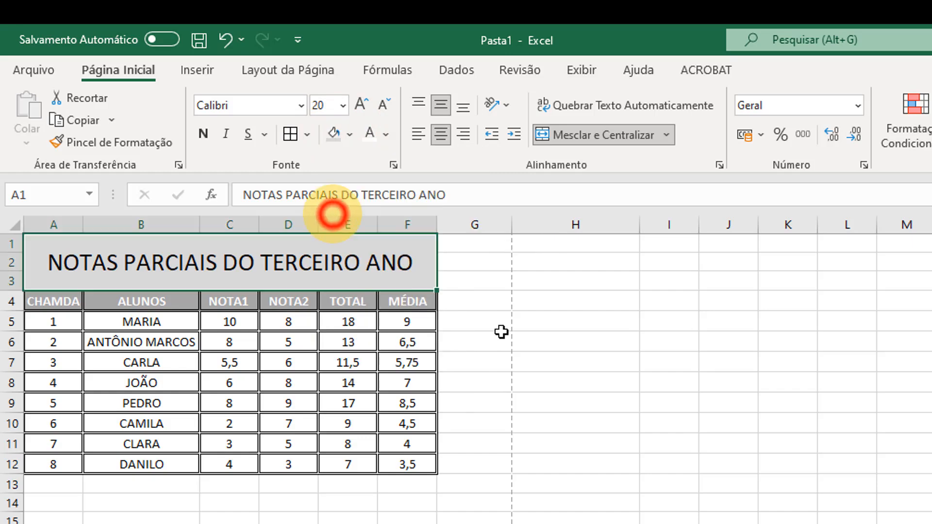
{"action": "left_click", "coordinate": [203, 133]}
{"action": "left_click", "coordinate": [572, 303]}
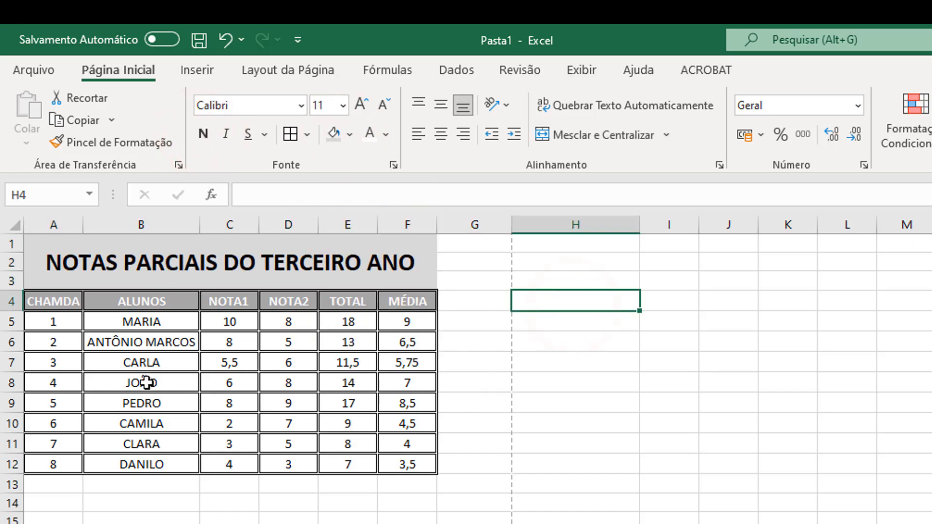
Make the roll numbers in A5:A12 bold and give them the same light gray fill.
{"action": "left_click_drag", "start_coordinate": [57, 328], "coordinate": [53, 460]}
{"action": "left_click", "coordinate": [203, 133]}
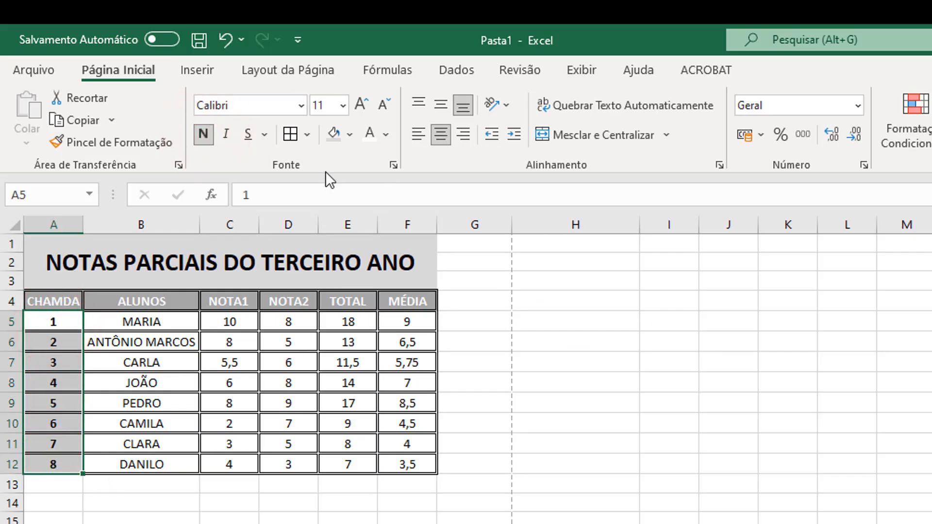
{"action": "left_click", "coordinate": [334, 133]}
{"action": "left_click", "coordinate": [599, 358]}
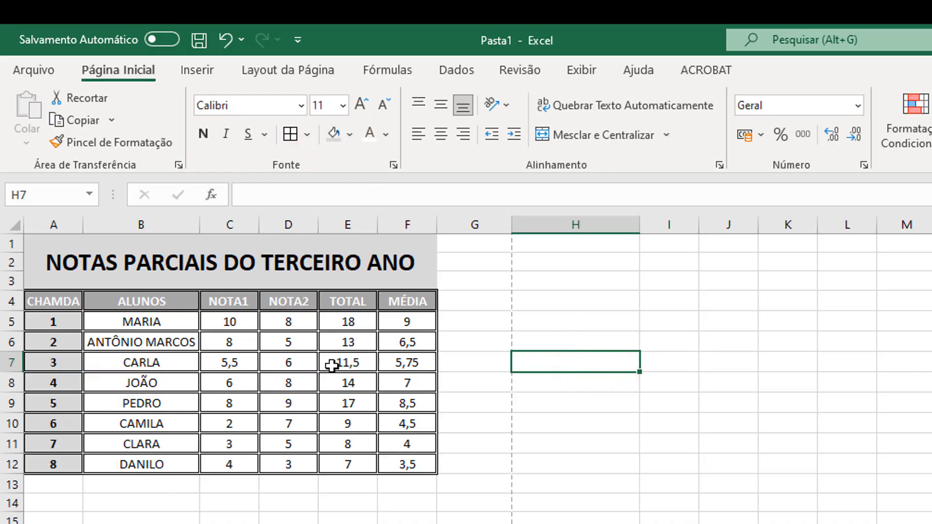
Add double-line borders to the left, top and right edges of the merged title cell.
{"action": "left_click", "coordinate": [143, 259]}
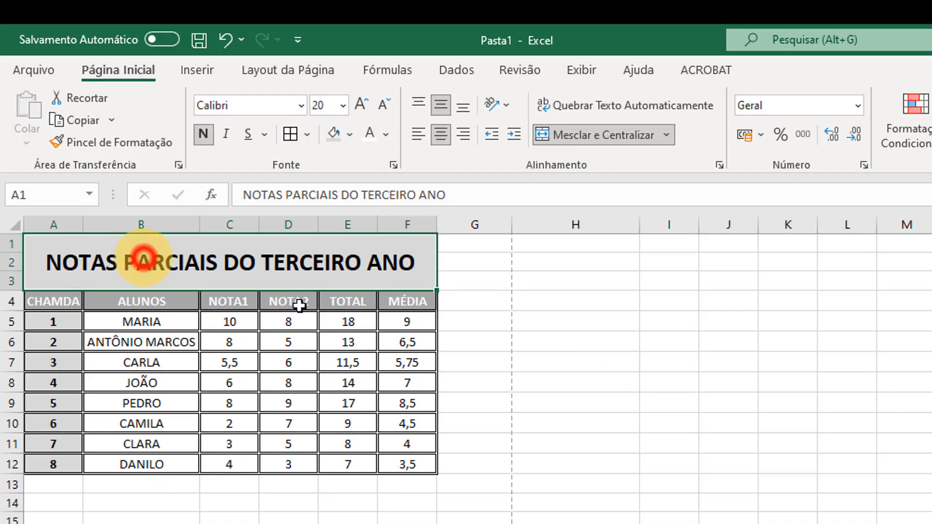
{"action": "left_click", "coordinate": [291, 134]}
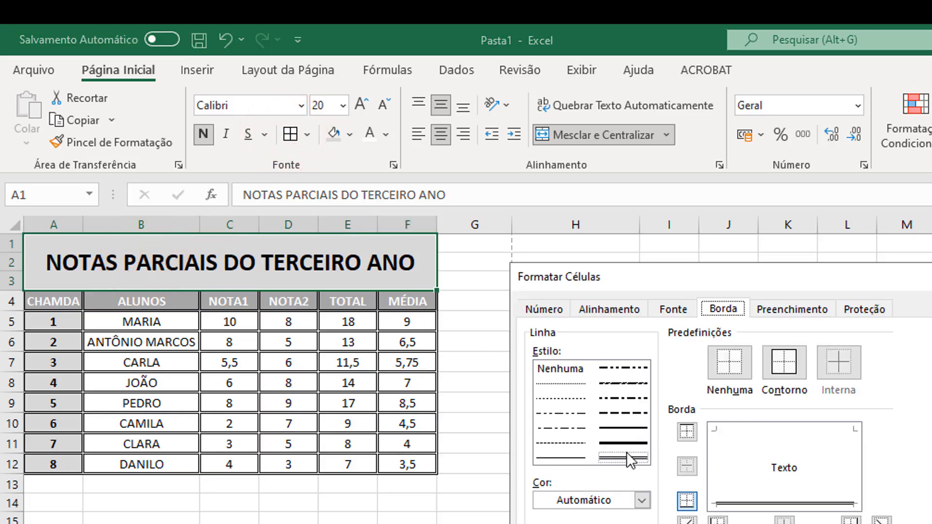
{"action": "left_click", "coordinate": [623, 459]}
{"action": "left_click", "coordinate": [710, 458]}
{"action": "left_click", "coordinate": [789, 428]}
{"action": "left_click", "coordinate": [857, 456]}
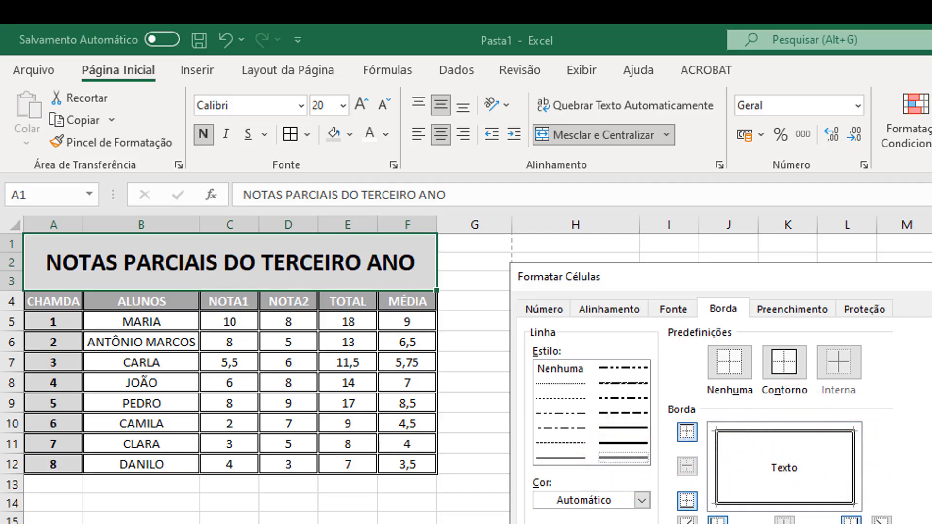
{"action": "key", "text": "Return"}
{"action": "left_click", "coordinate": [498, 344]}
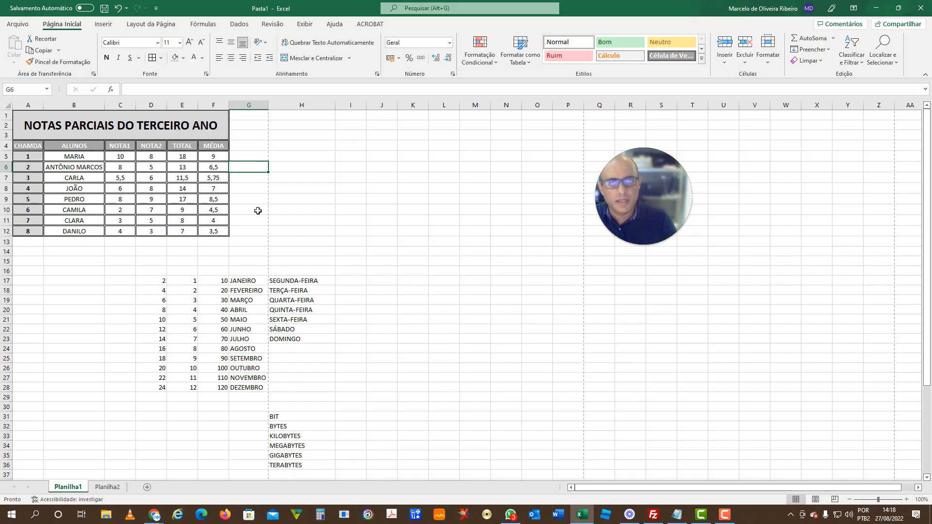
{"action": "left_click", "coordinate": [290, 216]}
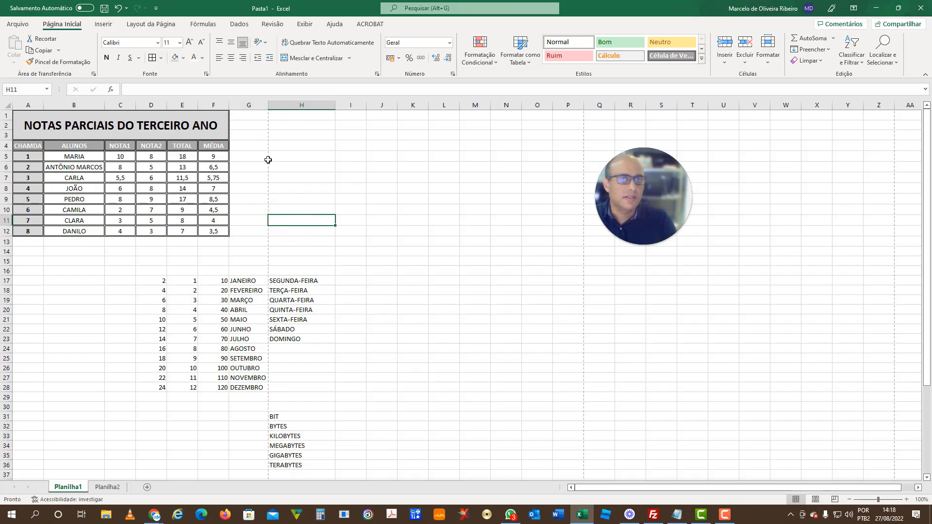